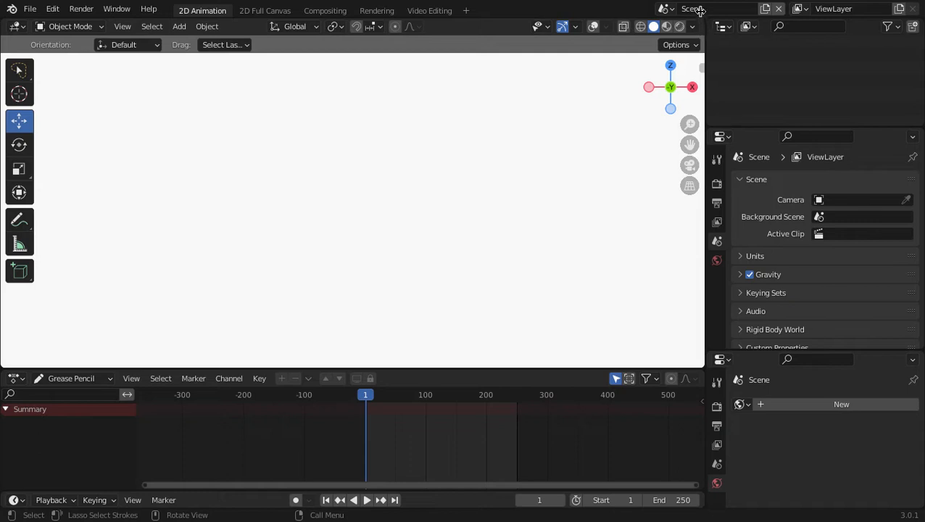
Step: Rename the new empty scene as Scene 3
{"action": "double_click", "coordinate": [713, 10]}
{"action": "left_click", "coordinate": [713, 12]}
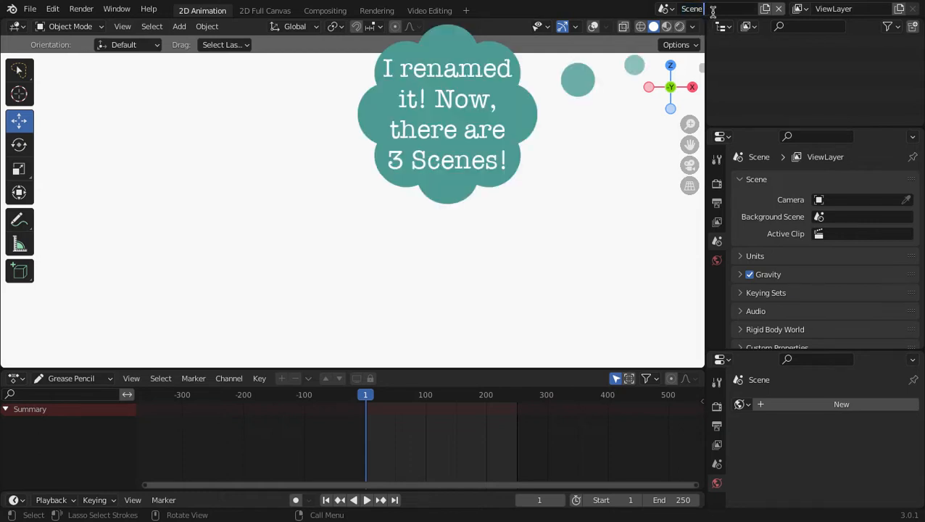
{"action": "key", "text": "Return"}
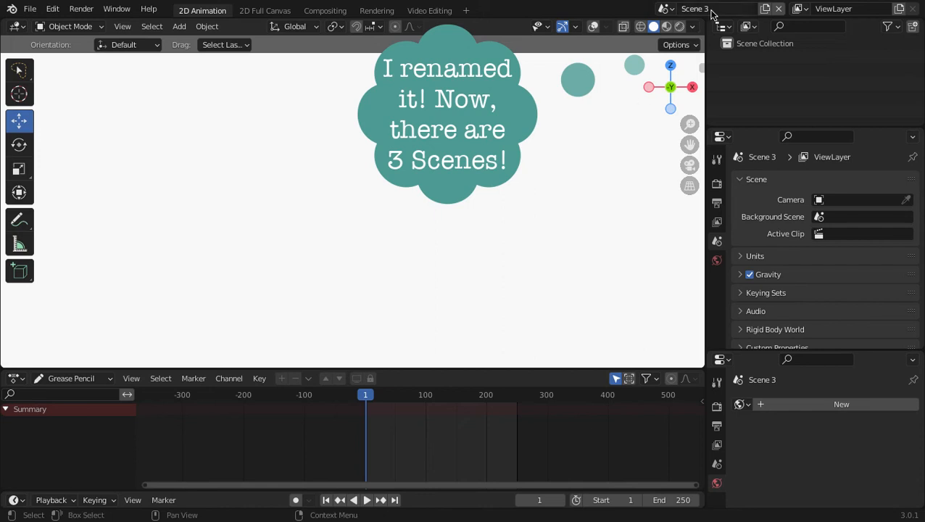
Step: Switch to Scene 2 and copy the trash can object
{"action": "left_click", "coordinate": [664, 9]}
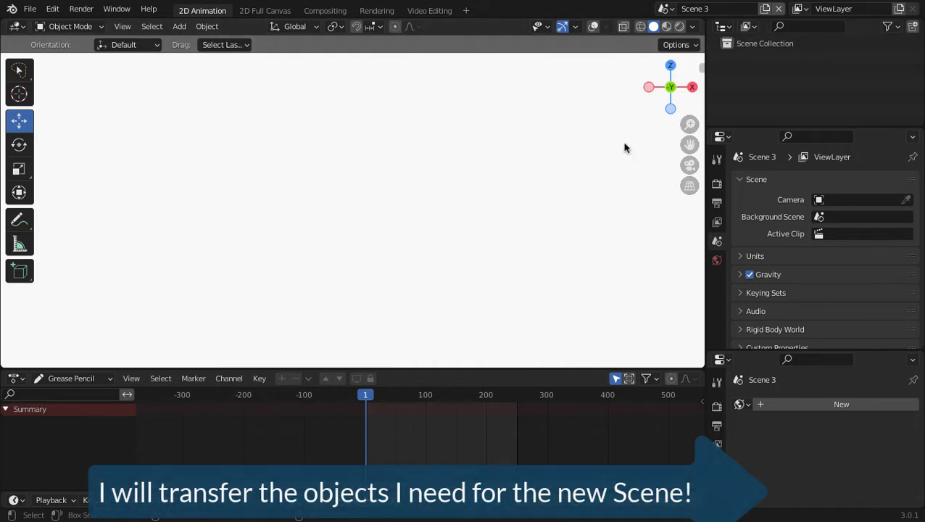
{"action": "right_click", "coordinate": [751, 48]}
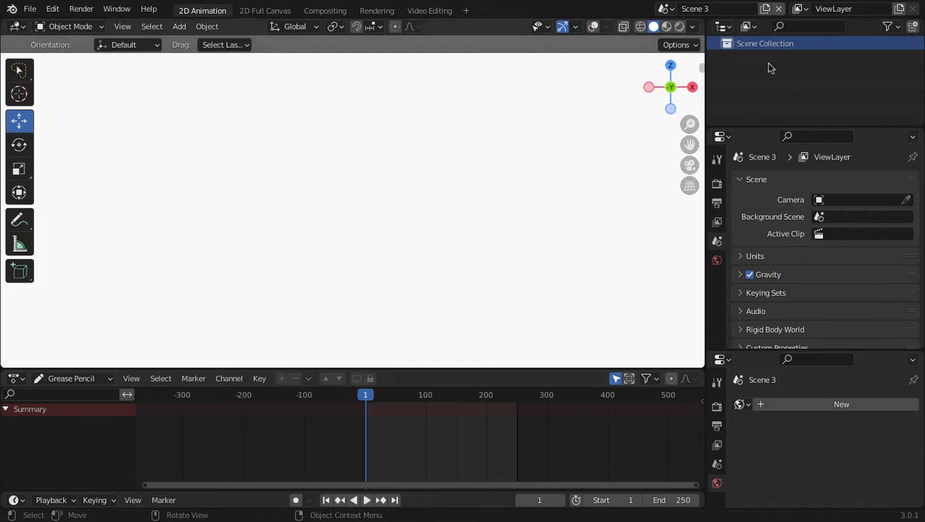
{"action": "left_click", "coordinate": [665, 8]}
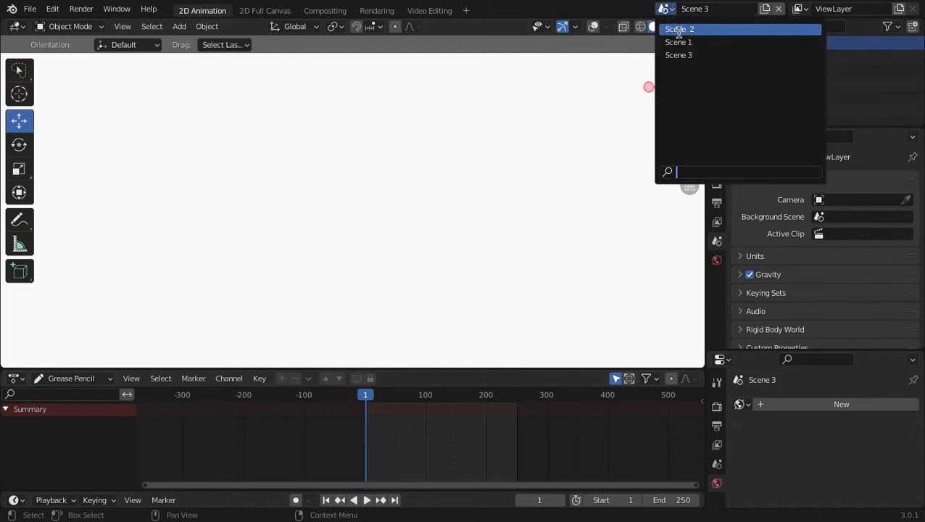
{"action": "left_click", "coordinate": [679, 31]}
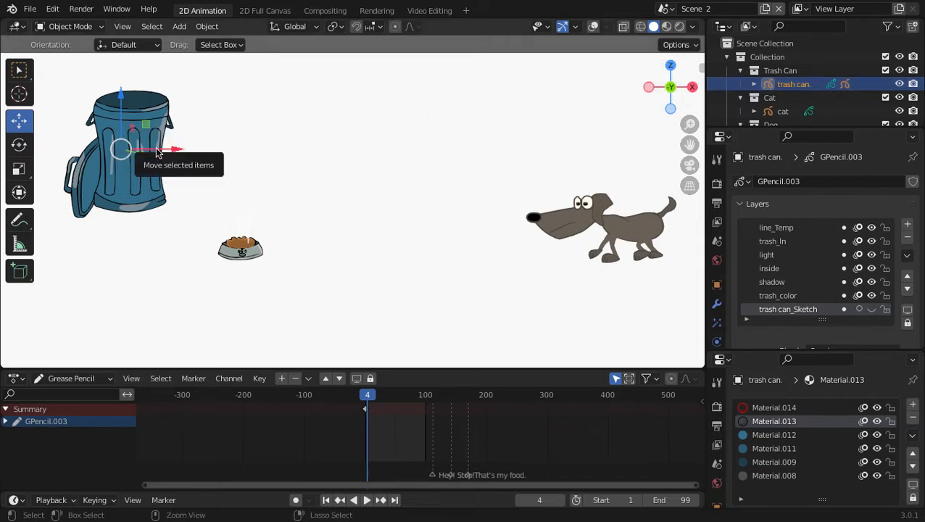
{"action": "key", "text": "ctrl+c"}
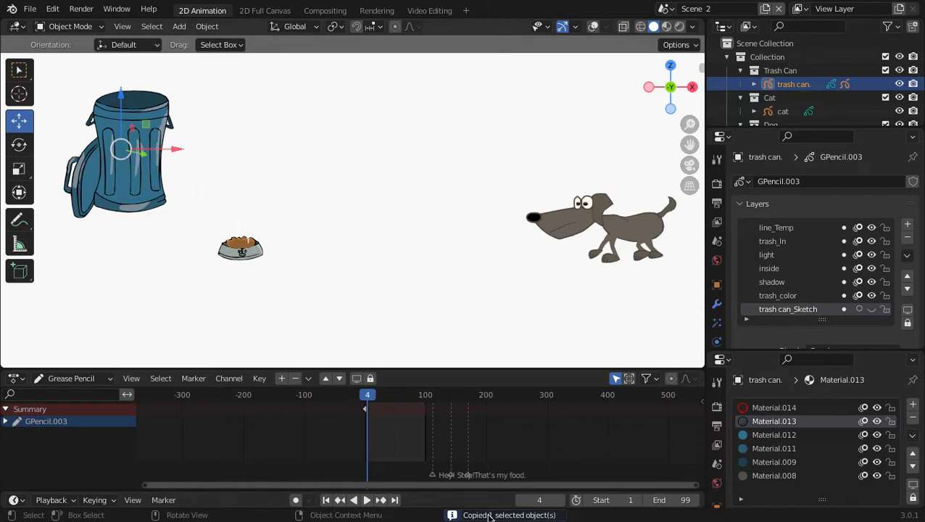
Step: Return to Scene 3 and add a collection named Trash under the Scene Collection
{"action": "left_click", "coordinate": [669, 11]}
{"action": "left_click", "coordinate": [679, 55]}
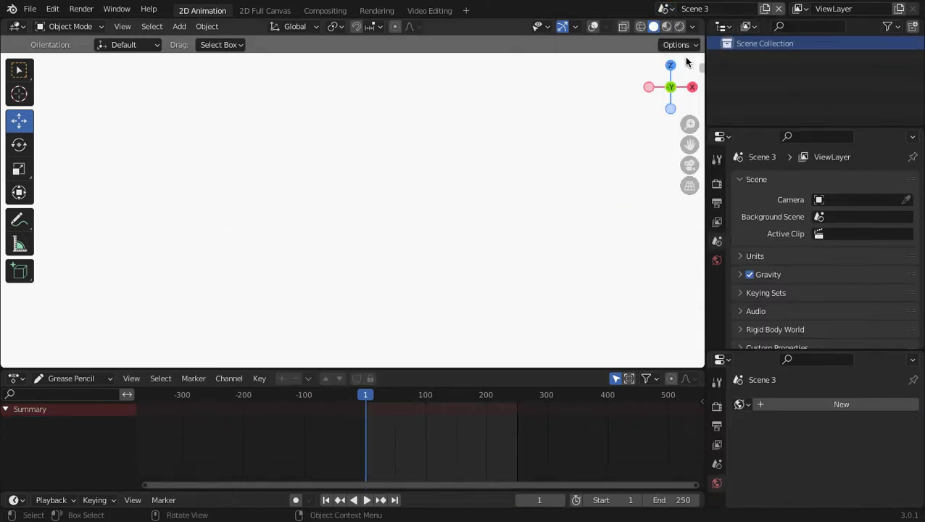
{"action": "right_click", "coordinate": [767, 45]}
{"action": "key", "text": "Escape"}
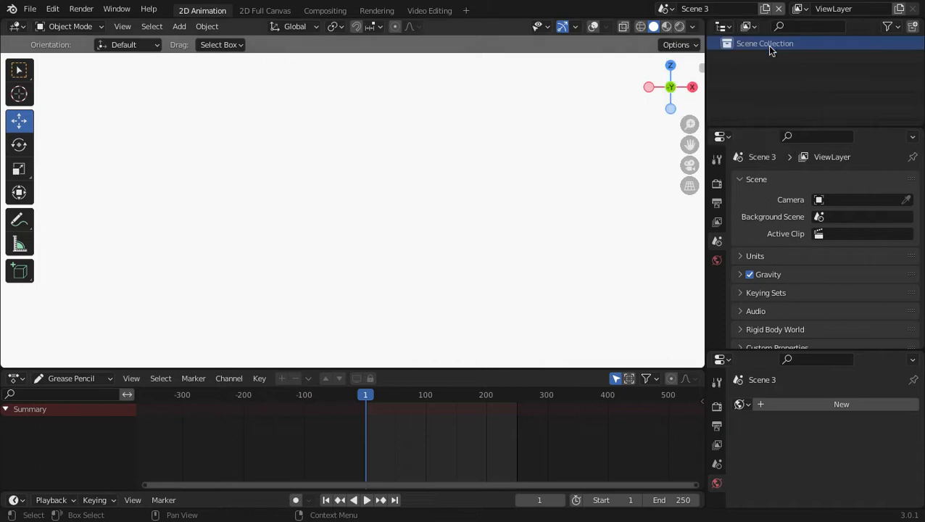
{"action": "right_click", "coordinate": [774, 46]}
{"action": "left_click", "coordinate": [728, 49]}
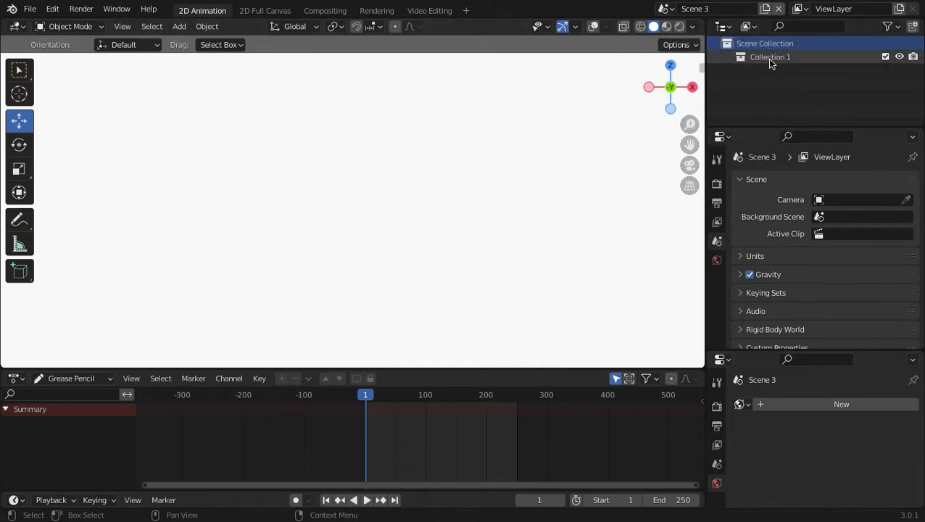
{"action": "double_click", "coordinate": [758, 58]}
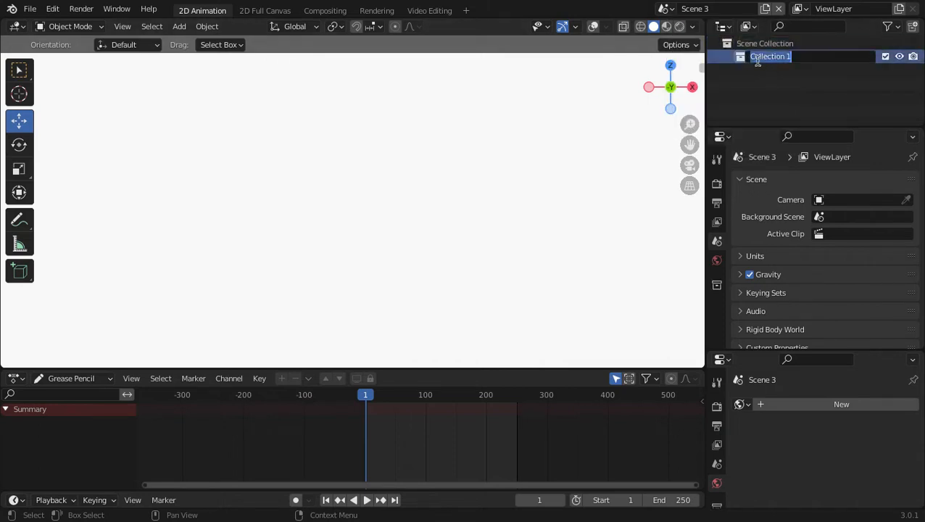
{"action": "key", "text": "BackSpace"}
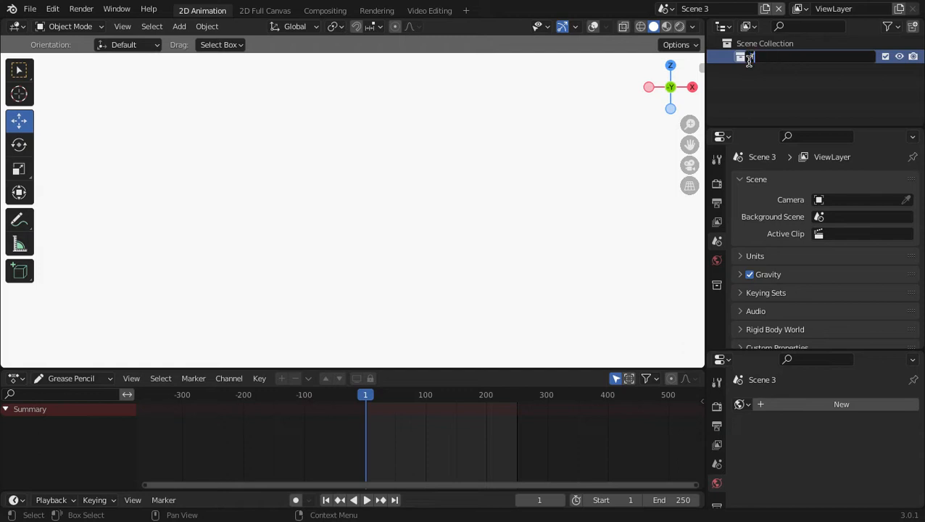
{"action": "key", "text": "Return"}
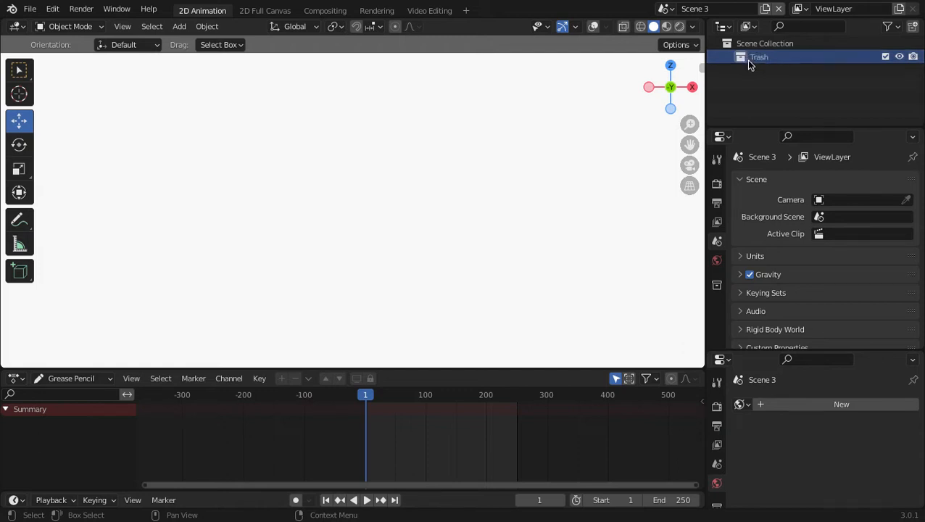
Step: Paste the copied trash can into the Trash collection and deselect it
{"action": "key", "text": "ctrl+v"}
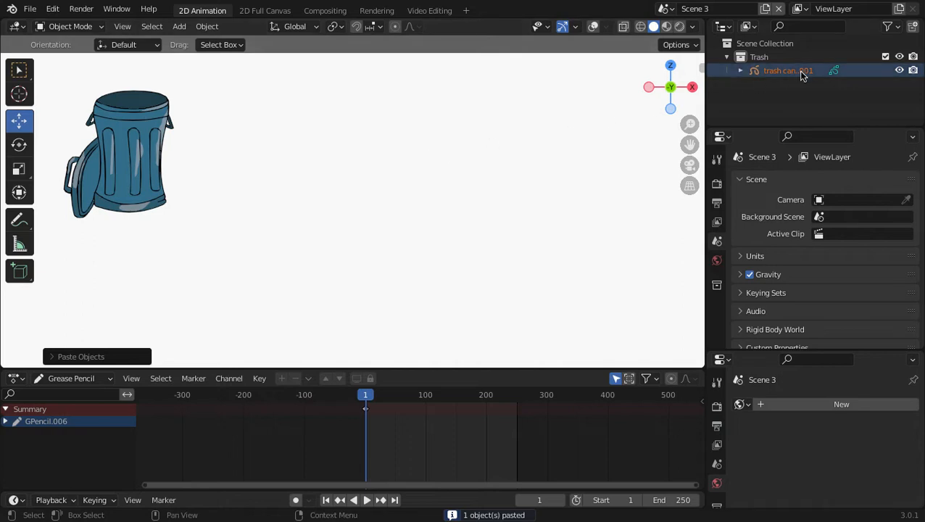
{"action": "left_click", "coordinate": [791, 95]}
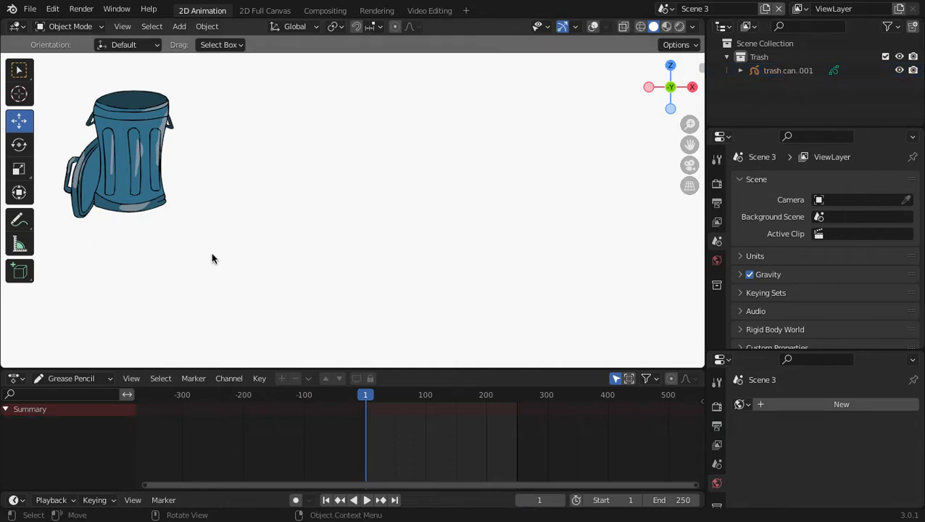
{"action": "scroll", "coordinate": [212, 253], "scroll_direction": "down", "scroll_amount": 4}
{"action": "scroll", "coordinate": [212, 253], "scroll_direction": "up", "scroll_amount": 4}
Step: In Scene 2, switch to rendered shading and copy the cat plate together with two of its steam objects
{"action": "left_click", "coordinate": [664, 9]}
{"action": "left_click", "coordinate": [686, 30]}
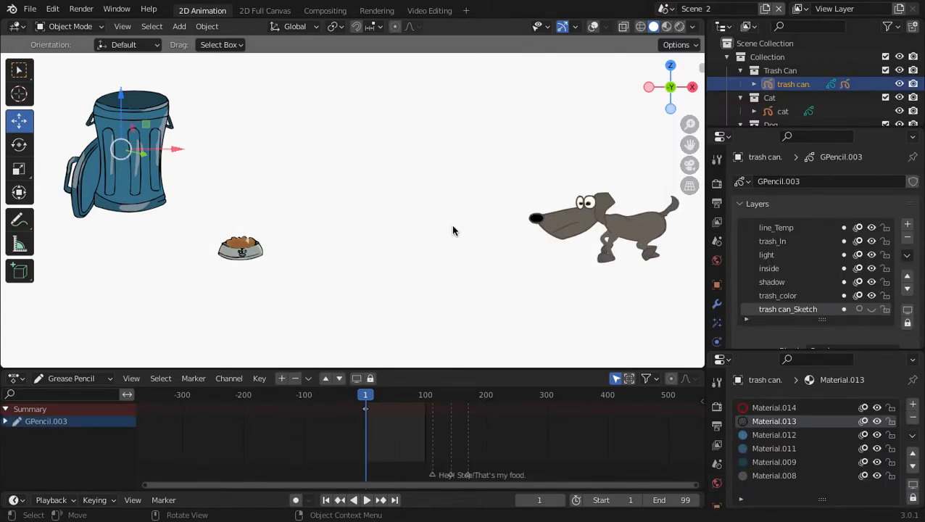
{"action": "left_click", "coordinate": [242, 256]}
{"action": "scroll", "coordinate": [242, 258], "scroll_direction": "up", "scroll_amount": 3}
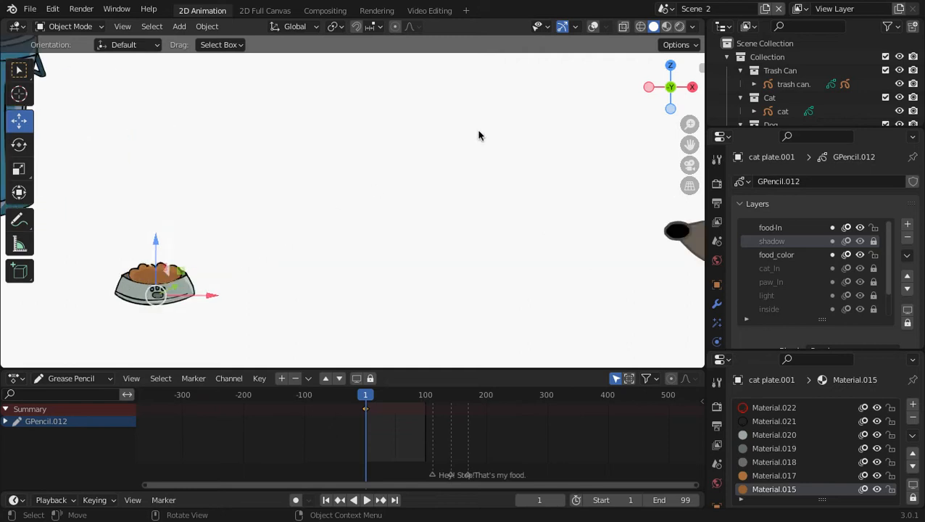
{"action": "left_click", "coordinate": [679, 27]}
{"action": "scroll", "coordinate": [277, 244], "scroll_direction": "up", "scroll_amount": 2}
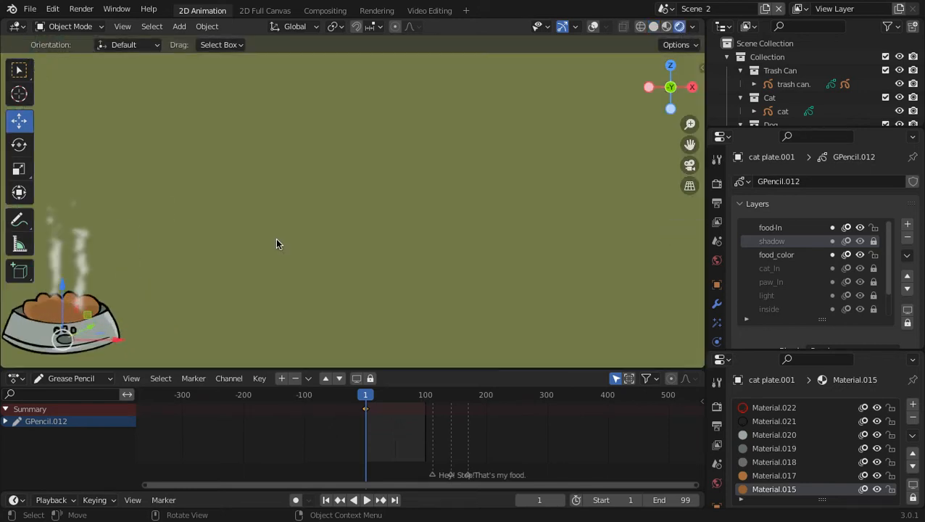
{"action": "scroll", "coordinate": [276, 244], "scroll_direction": "down", "scroll_amount": 3}
{"action": "key", "text": "space"}
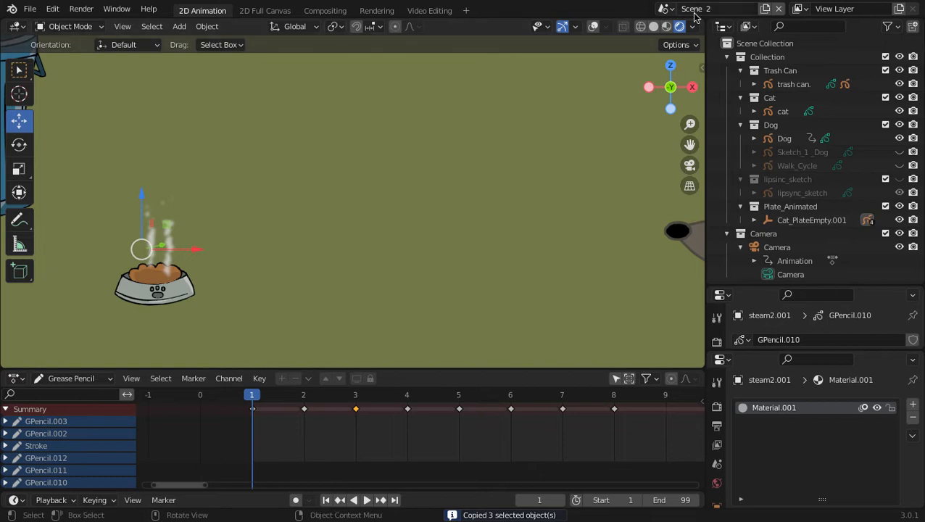
Step: Return to Scene 3 and add a collection named Plate under the Scene Collection
{"action": "left_click", "coordinate": [666, 9]}
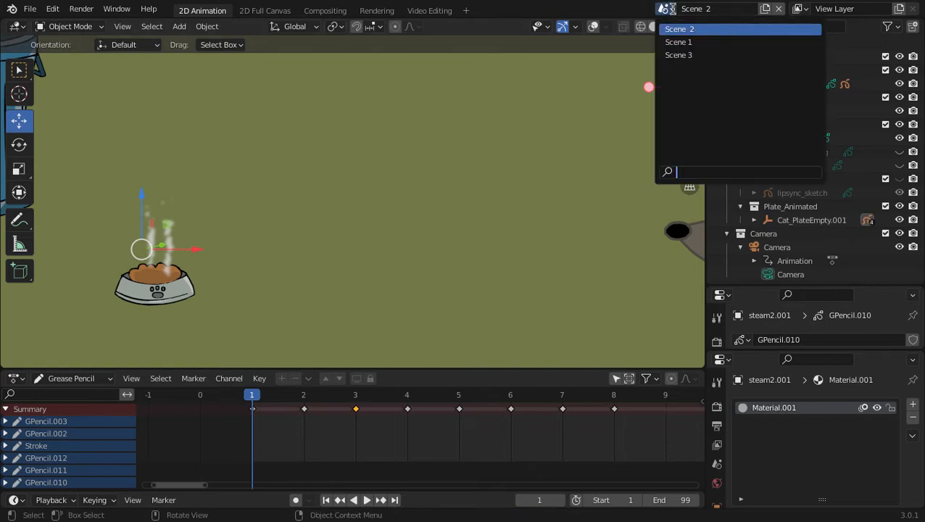
{"action": "left_click", "coordinate": [681, 56]}
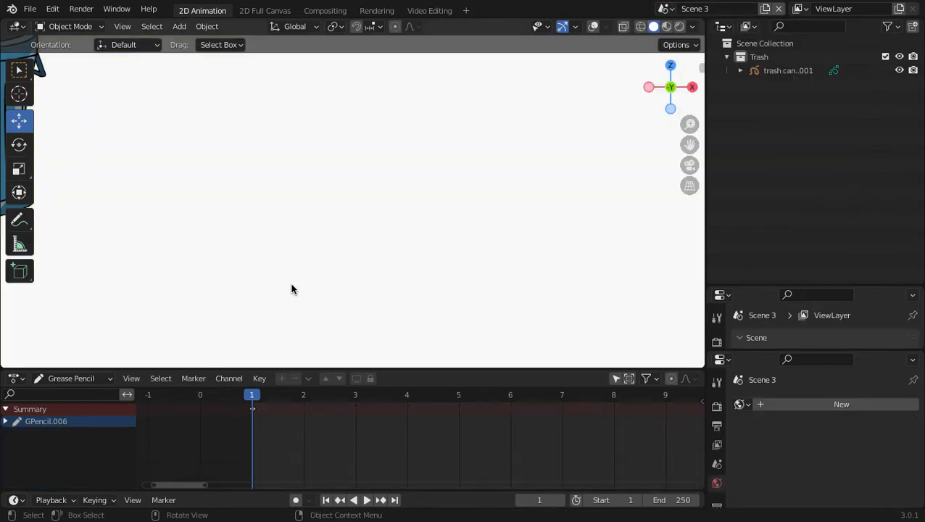
{"action": "right_click", "coordinate": [767, 46]}
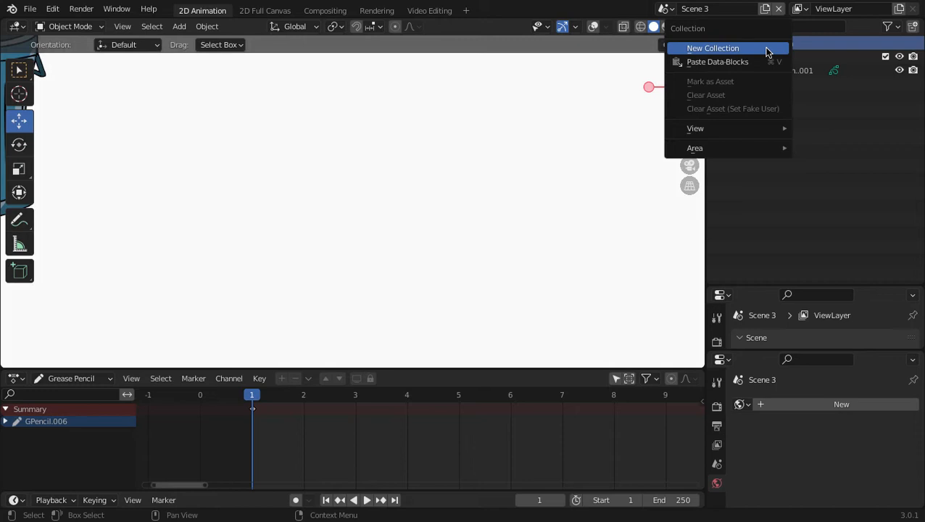
{"action": "left_click", "coordinate": [726, 48]}
{"action": "double_click", "coordinate": [779, 84]}
{"action": "key", "text": "BackSpace"}
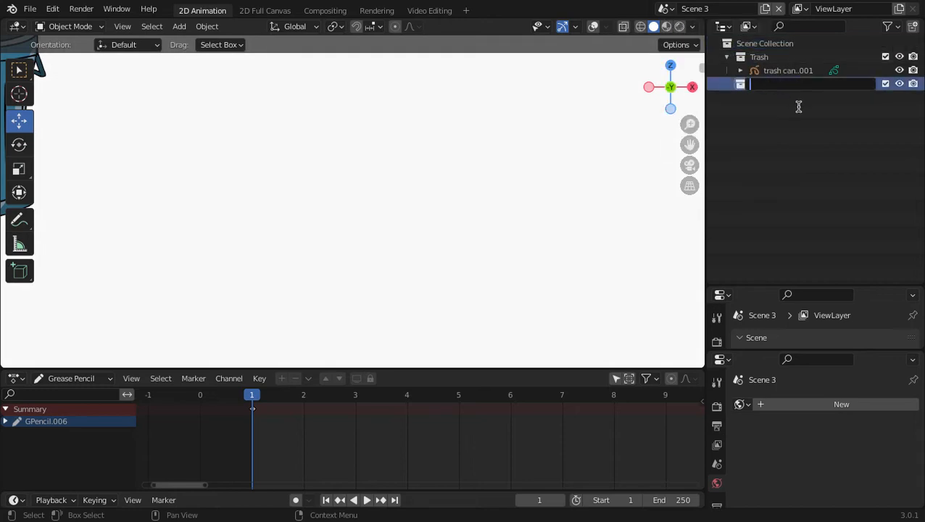
{"action": "type", "text": "Plate"}
{"action": "key", "text": "Return"}
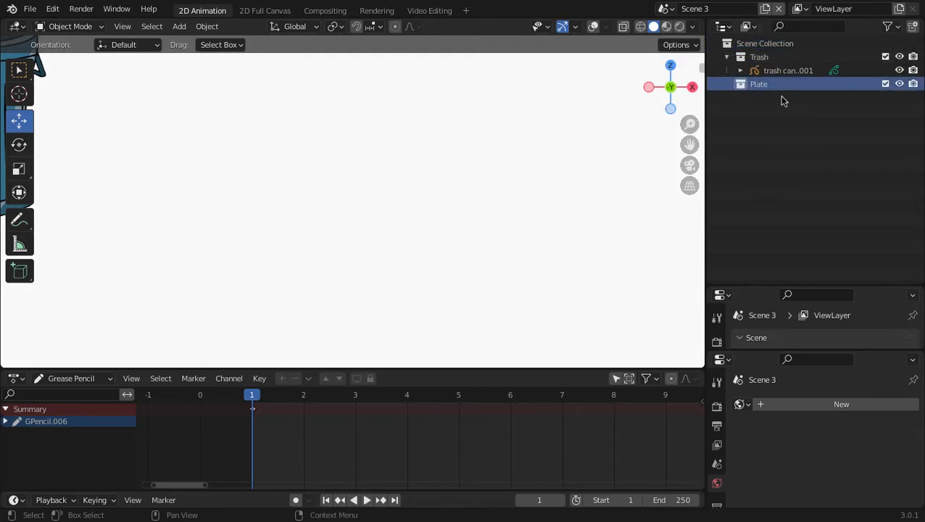
Step: Paste the copied plate and steam objects into the Plate collection, check its contents, and collapse it
{"action": "key", "text": "ctrl+v"}
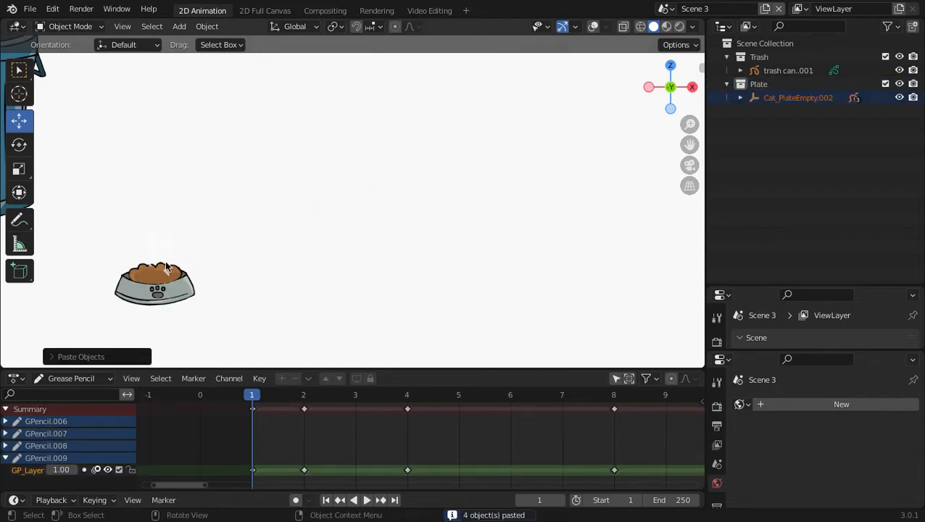
{"action": "left_click", "coordinate": [740, 97]}
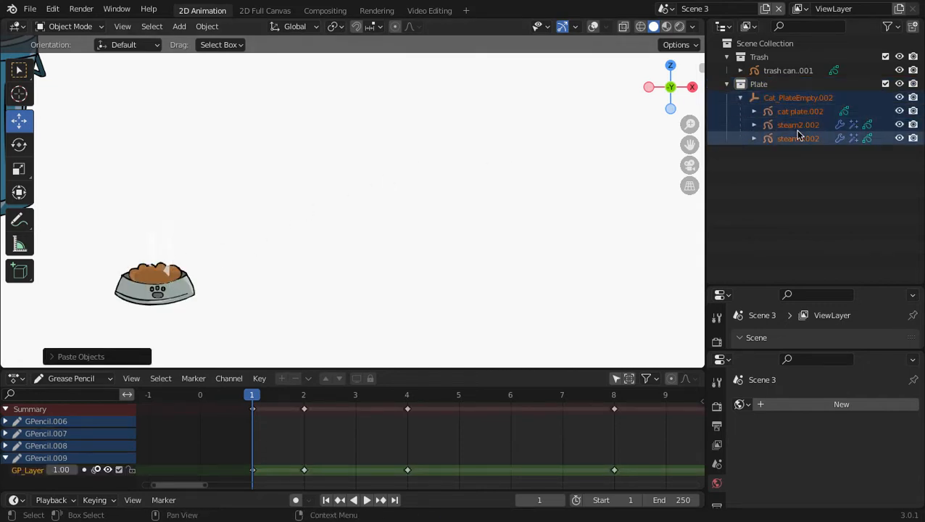
{"action": "left_click", "coordinate": [729, 85]}
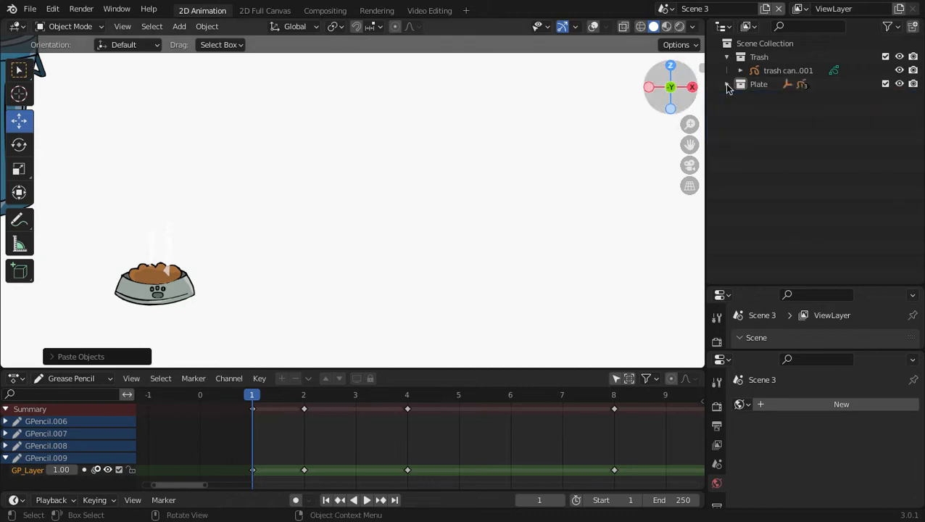
Step: In Scene 2, go to frame 3, turn on rendered shading, and copy the remaining steam object steam1.001
{"action": "left_click", "coordinate": [665, 9]}
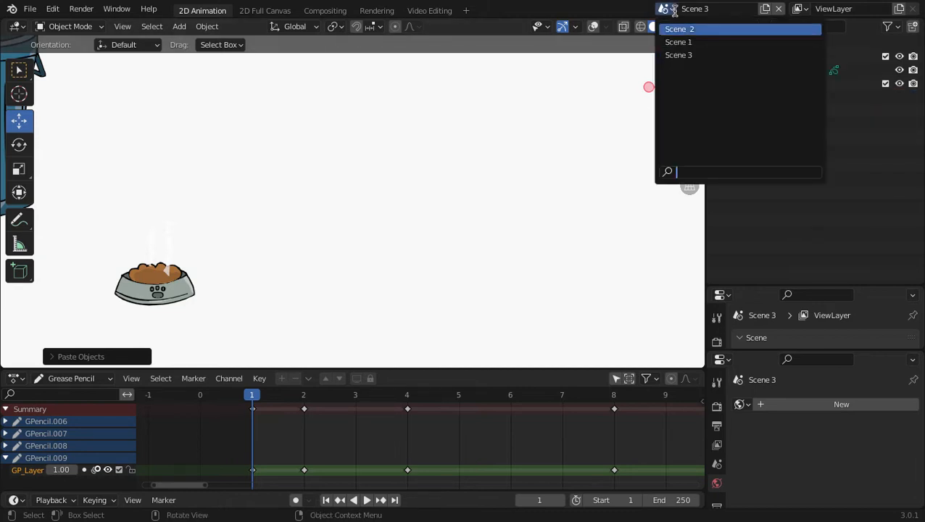
{"action": "left_click", "coordinate": [679, 29]}
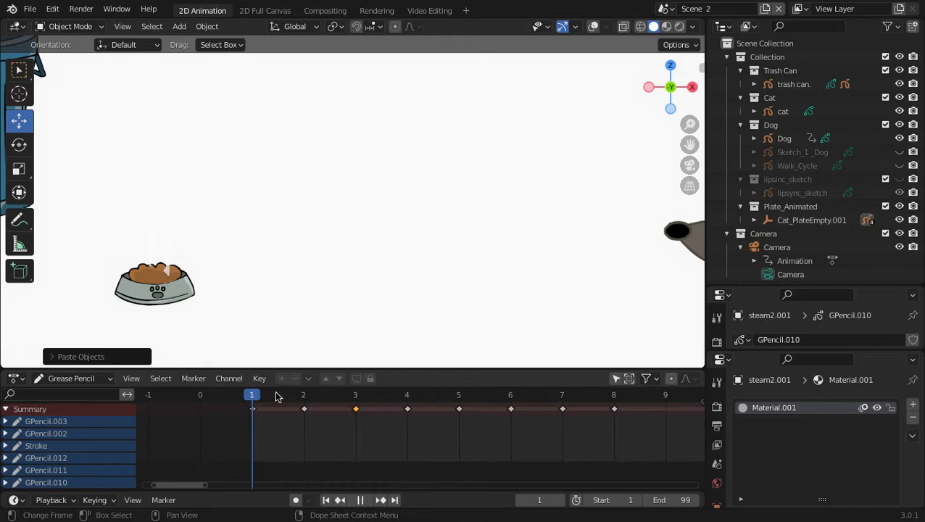
{"action": "left_click_drag", "start_coordinate": [276, 396], "coordinate": [332, 397]}
{"action": "left_click", "coordinate": [132, 271]}
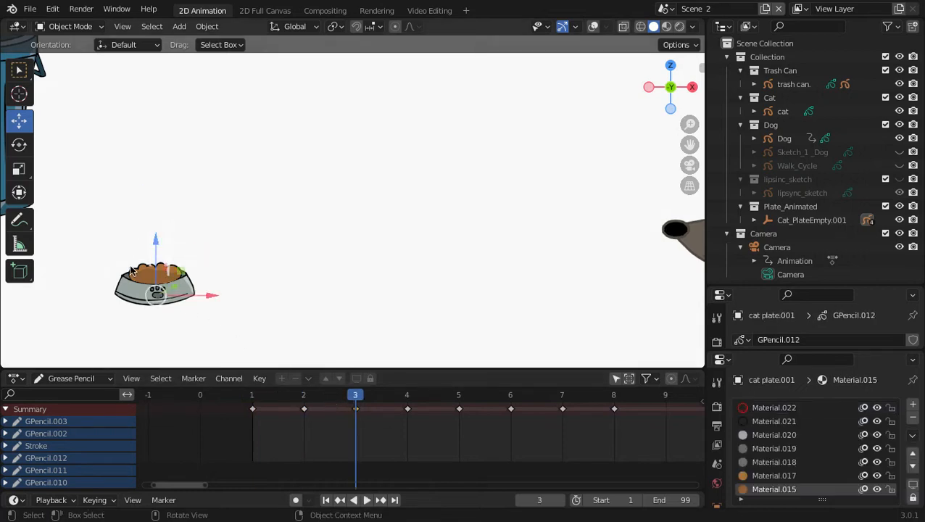
{"action": "left_click", "coordinate": [681, 26]}
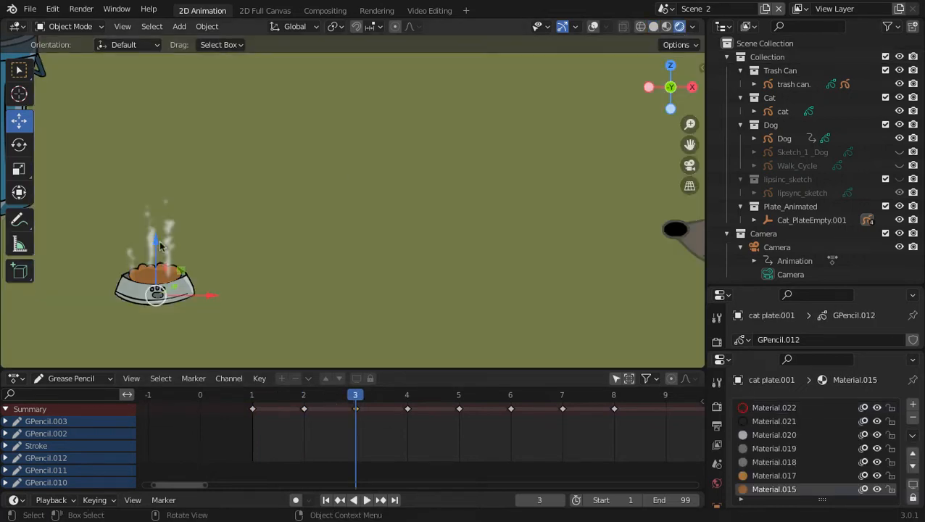
{"action": "left_click", "coordinate": [130, 258]}
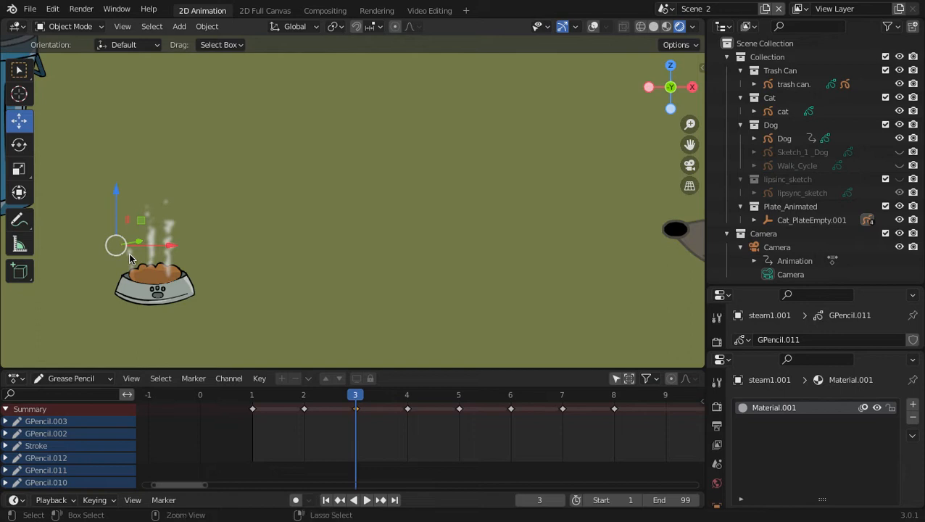
{"action": "key", "text": "ctrl+c"}
Step: Switch to Scene 3 and paste the copied steam object into the Plate collection
{"action": "left_click", "coordinate": [665, 14]}
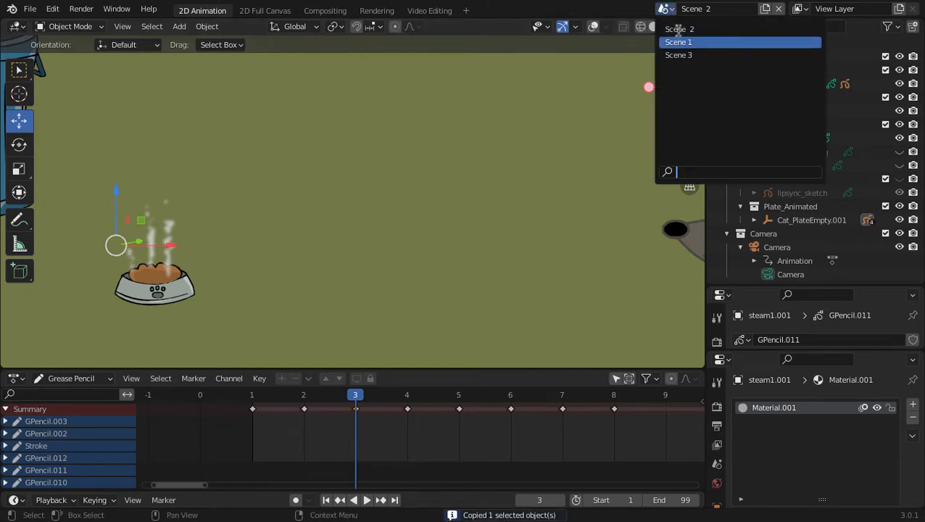
{"action": "left_click", "coordinate": [686, 55]}
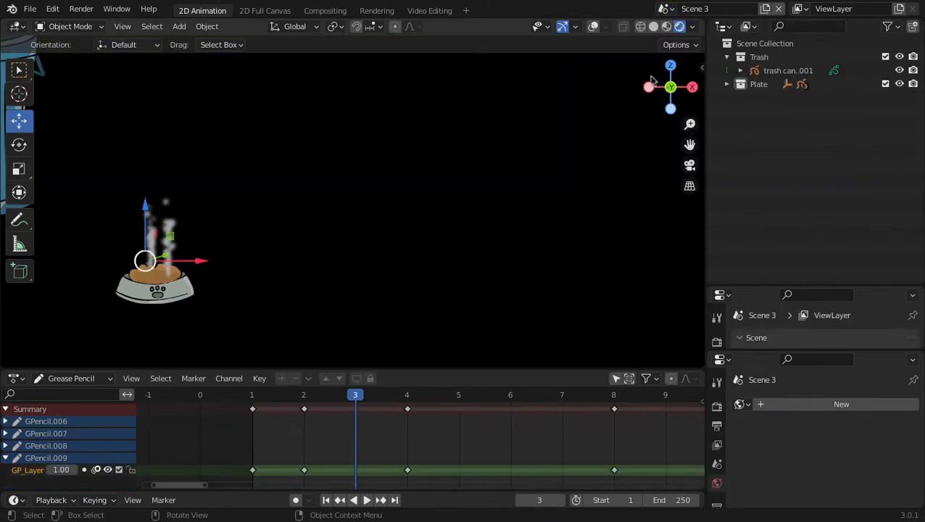
{"action": "key", "text": "ctrl+v"}
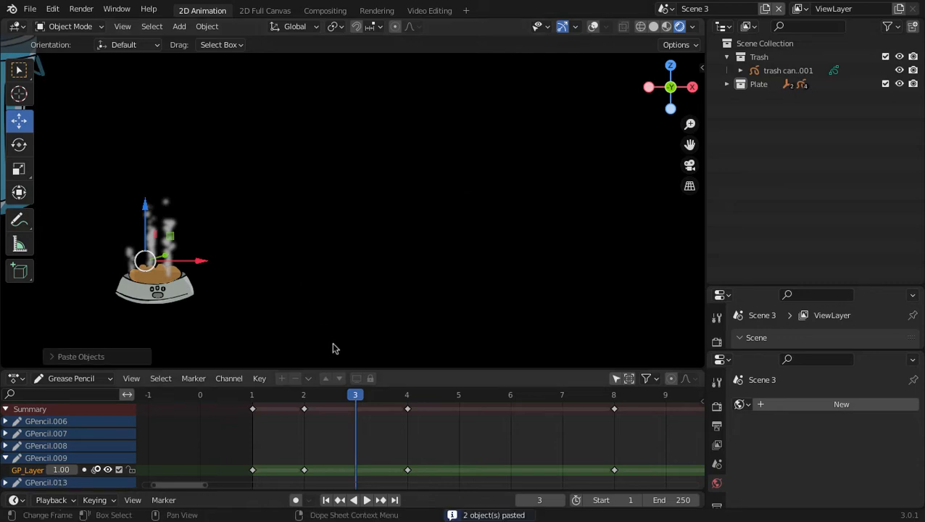
Step: Scrub through the frames up to 23 to check the steam animation over the plate
{"action": "mouse_move", "coordinate": [305, 401]}
{"action": "left_mouse_down"}
{"action": "mouse_move", "coordinate": [228, 387]}
{"action": "mouse_move", "coordinate": [461, 419]}
{"action": "mouse_move", "coordinate": [642, 424]}
{"action": "mouse_move", "coordinate": [480, 424]}
{"action": "mouse_move", "coordinate": [595, 432]}
{"action": "left_mouse_up"}
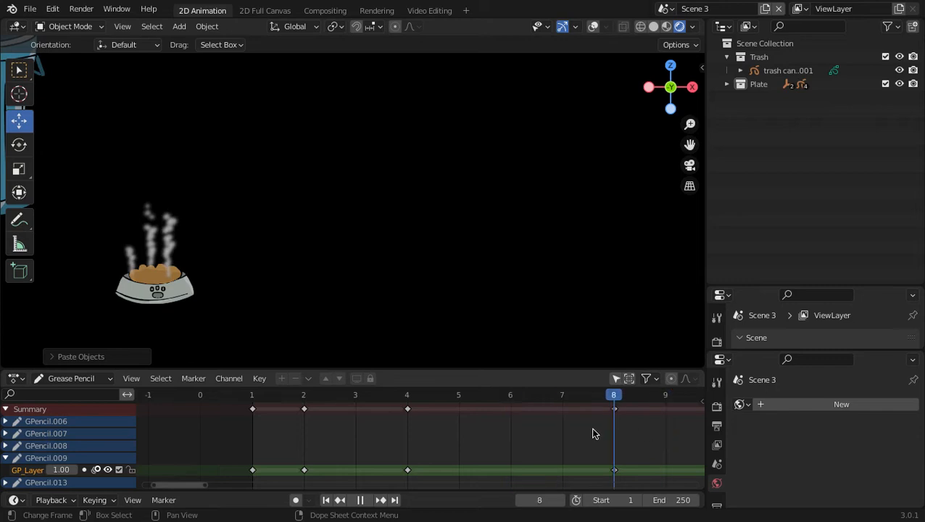
{"action": "scroll", "coordinate": [516, 430], "scroll_direction": "down", "scroll_amount": 7}
{"action": "left_click_drag", "start_coordinate": [516, 430], "coordinate": [621, 419]}
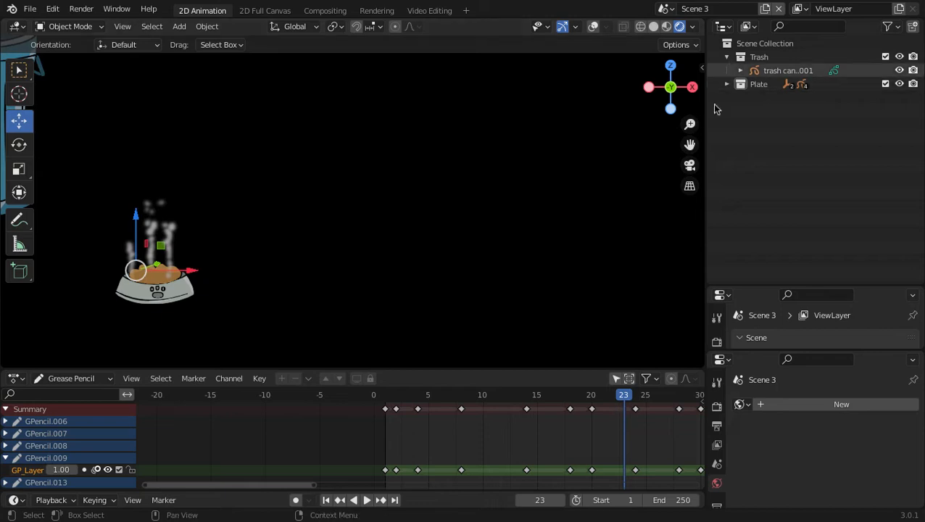
Step: Collapse the Trash collection, check the contents of the Plate collection, and collapse it too
{"action": "left_click", "coordinate": [728, 58]}
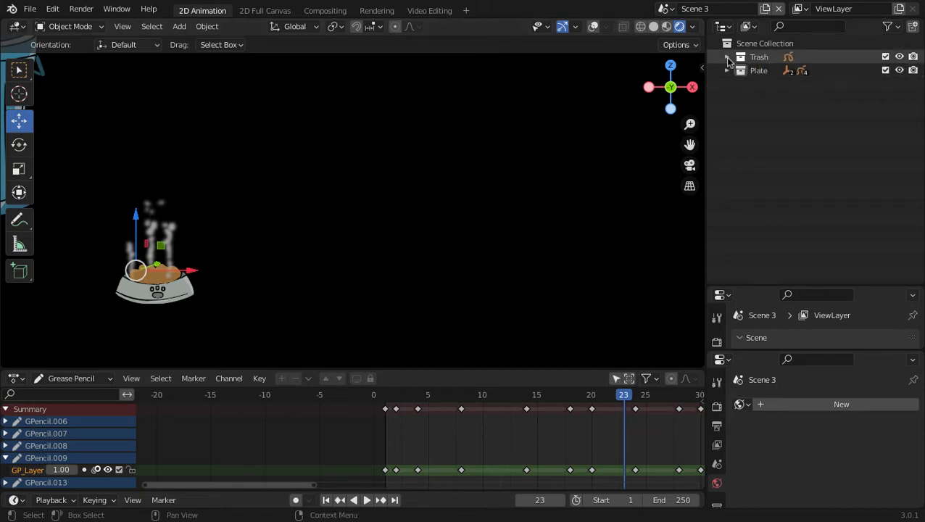
{"action": "left_click", "coordinate": [728, 58]}
{"action": "left_click", "coordinate": [729, 58]}
{"action": "left_click", "coordinate": [728, 71]}
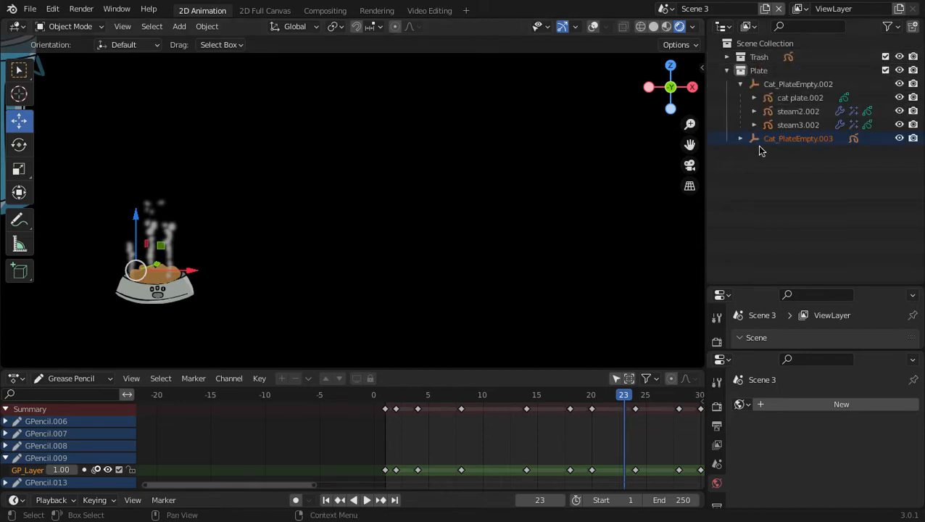
{"action": "left_click", "coordinate": [727, 70]}
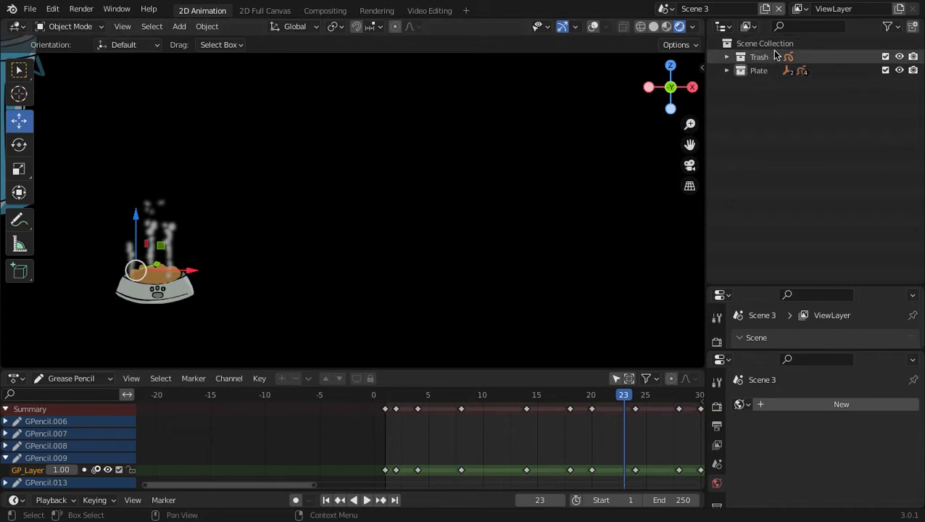
Step: In Scene 2, select the Dog object, go to frame 210, and copy the dog
{"action": "left_click", "coordinate": [663, 9]}
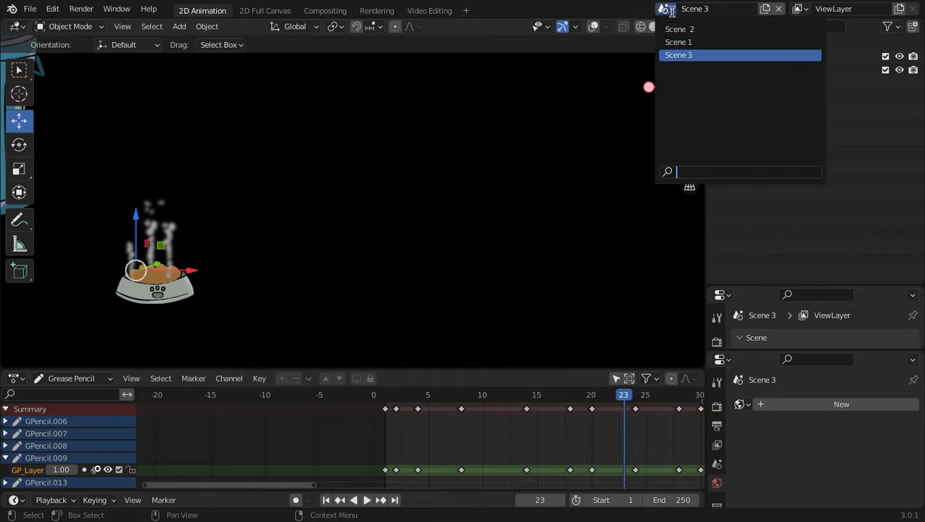
{"action": "left_click", "coordinate": [665, 39]}
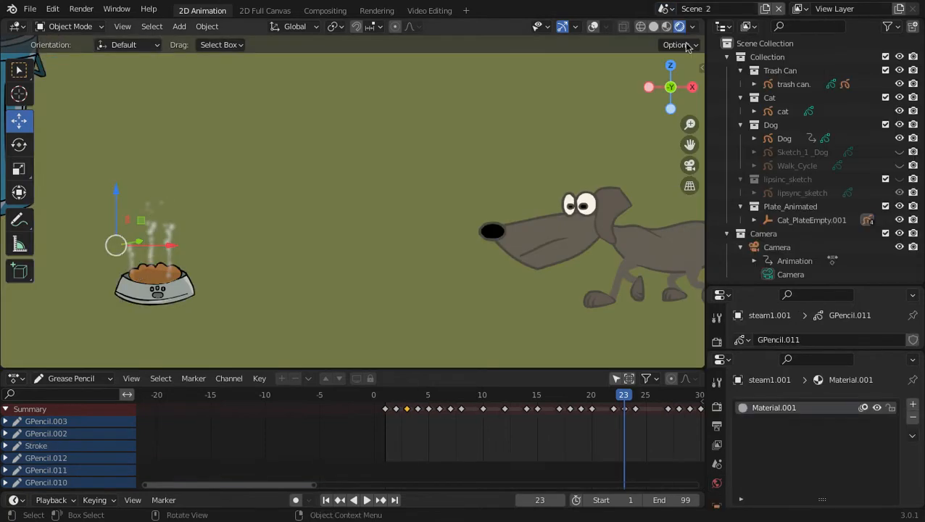
{"action": "left_click", "coordinate": [642, 252]}
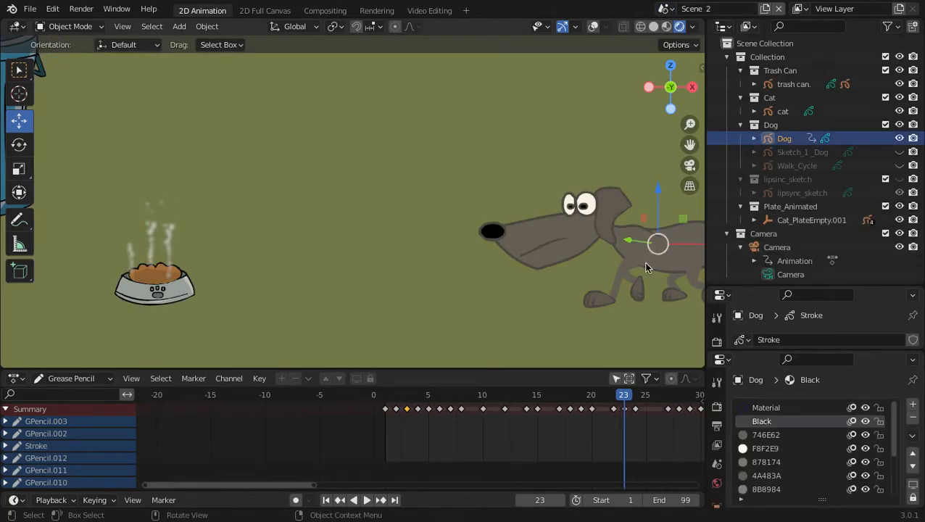
{"action": "left_click_drag", "start_coordinate": [624, 397], "coordinate": [636, 424]}
{"action": "scroll", "coordinate": [544, 421], "scroll_direction": "down", "scroll_amount": 20}
{"action": "scroll", "coordinate": [542, 421], "scroll_direction": "up", "scroll_amount": 2}
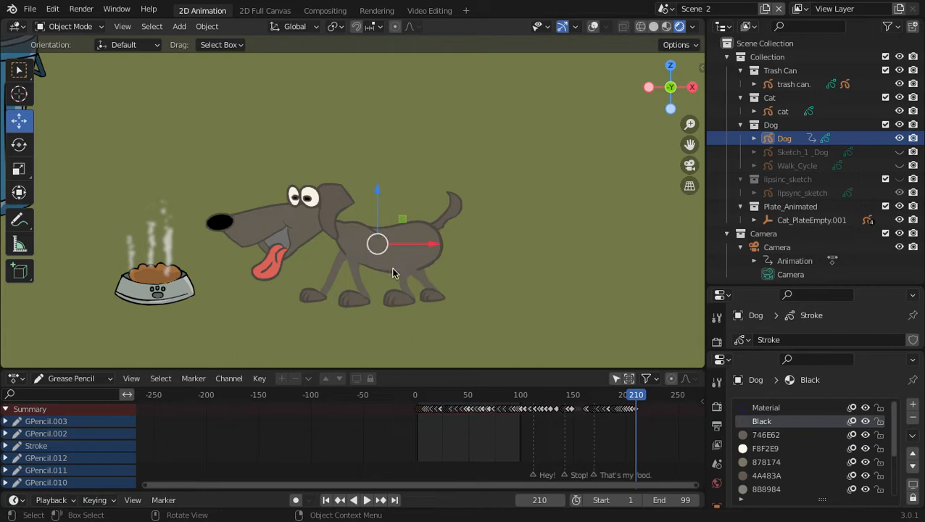
{"action": "key", "text": "ctrl+c"}
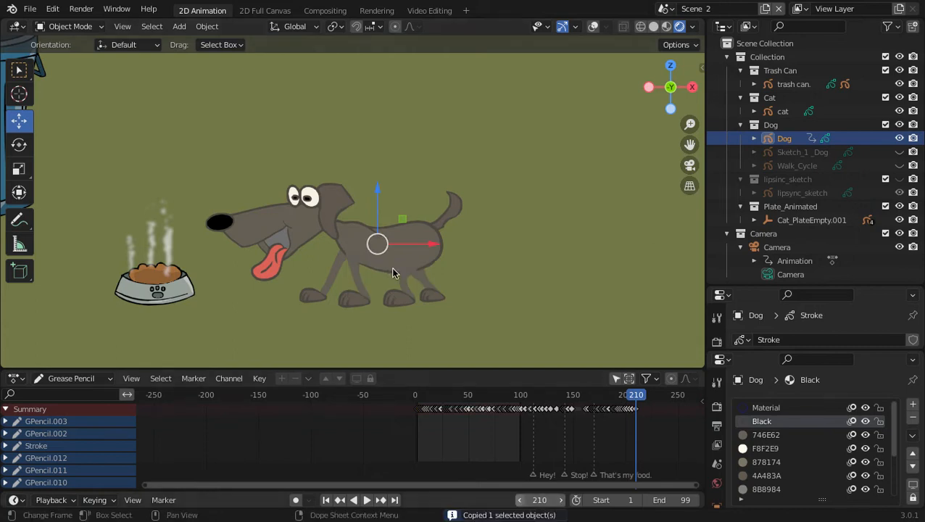
Step: In Scene 3, add a collection named Dog under the Scene Collection and paste the copied dog into it
{"action": "left_click", "coordinate": [665, 8]}
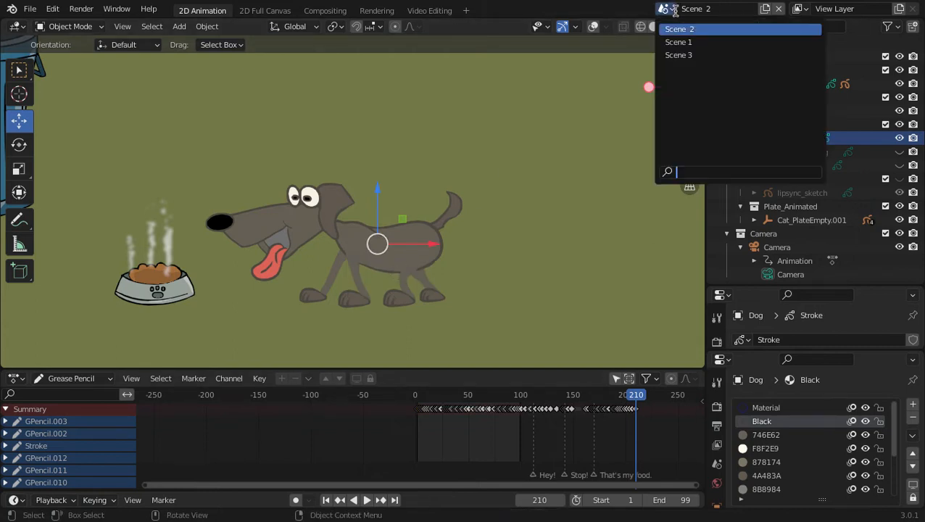
{"action": "left_click", "coordinate": [671, 56]}
{"action": "right_click", "coordinate": [759, 46]}
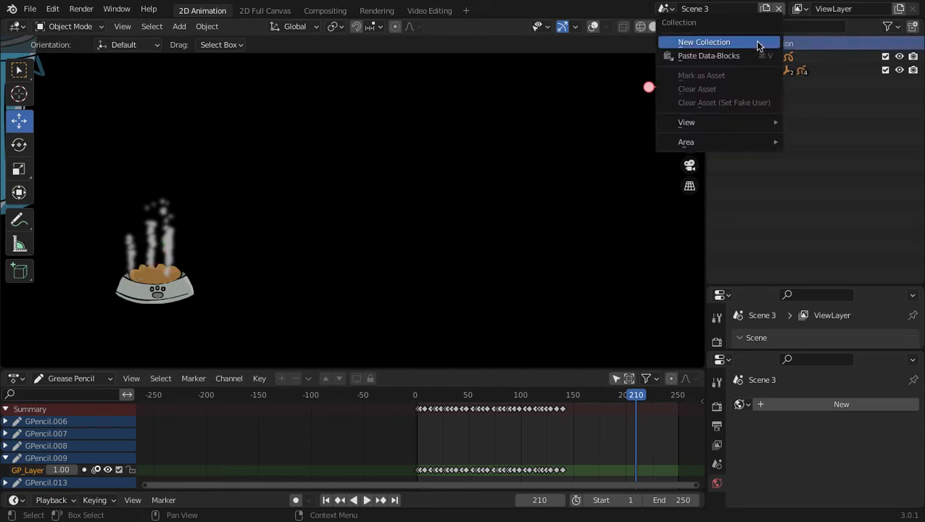
{"action": "left_click", "coordinate": [758, 42]}
{"action": "left_click", "coordinate": [766, 85]}
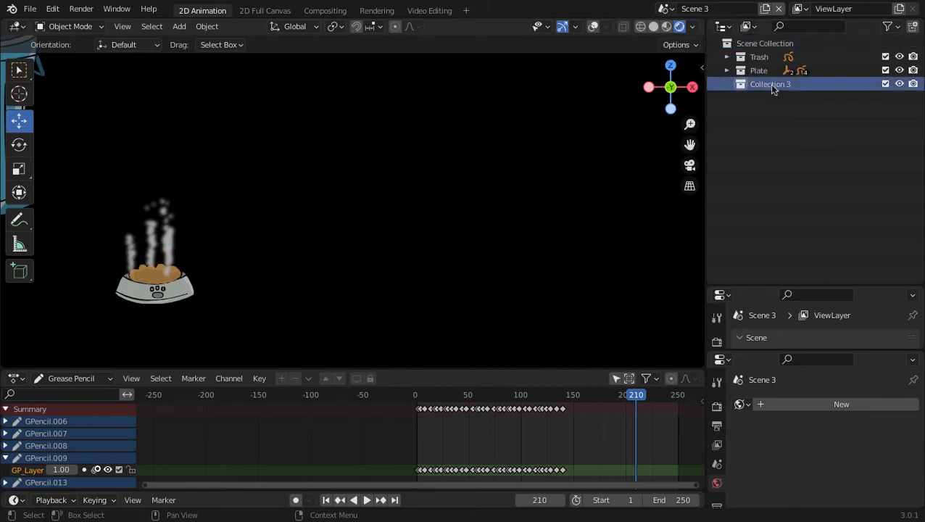
{"action": "double_click", "coordinate": [776, 85]}
{"action": "key", "text": "BackSpace"}
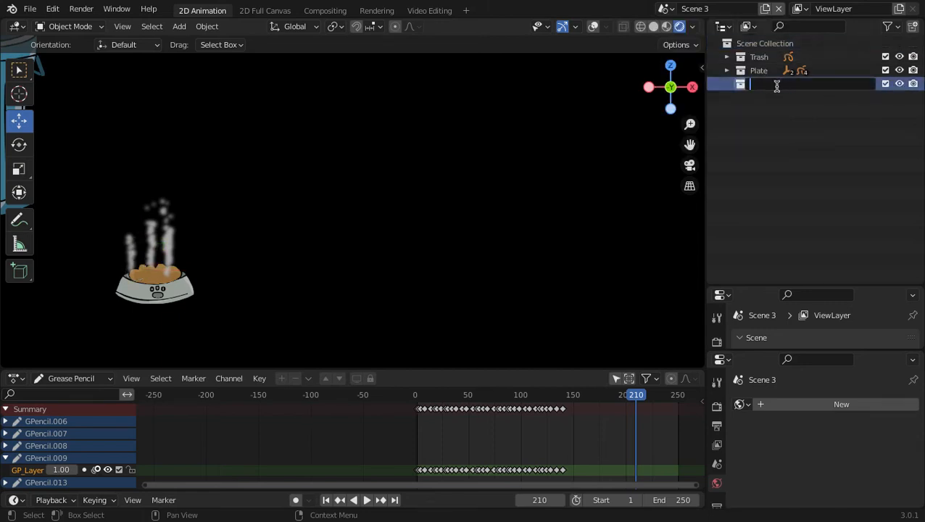
{"action": "type", "text": "Dog"}
{"action": "key", "text": "Return"}
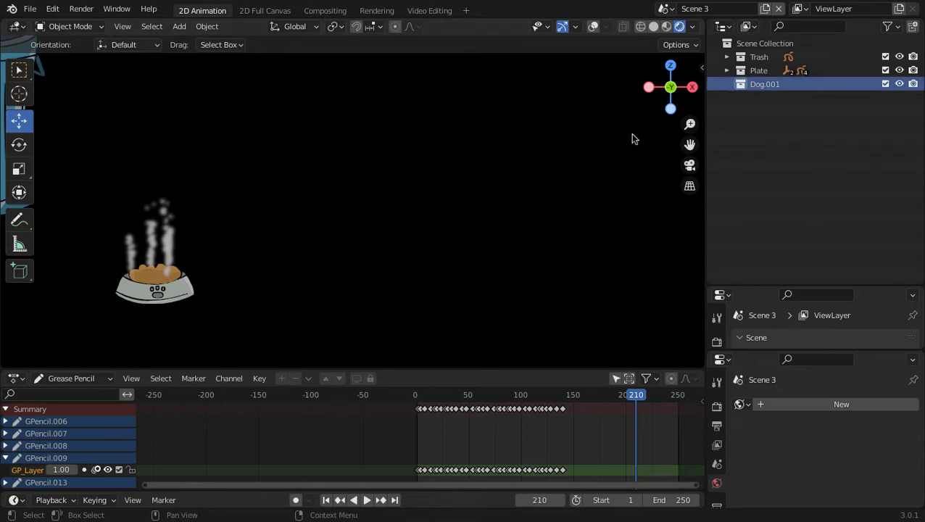
{"action": "key", "text": "ctrl+v"}
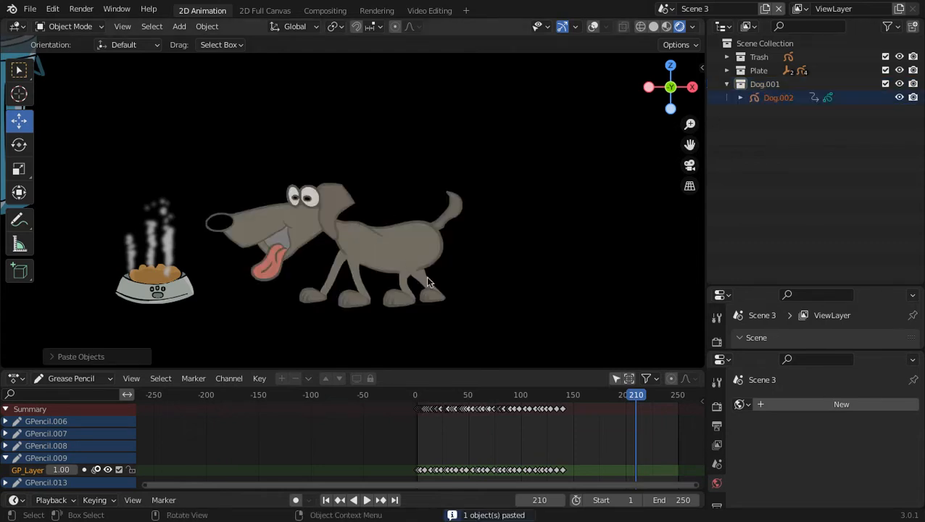
Step: Enlarge the Dope Sheet, limit it to the selected object, and expand the dog's Stroke.003 layer channels
{"action": "scroll", "coordinate": [537, 377], "scroll_direction": "down", "scroll_amount": 3}
{"action": "left_click_drag", "start_coordinate": [537, 369], "coordinate": [537, 256]}
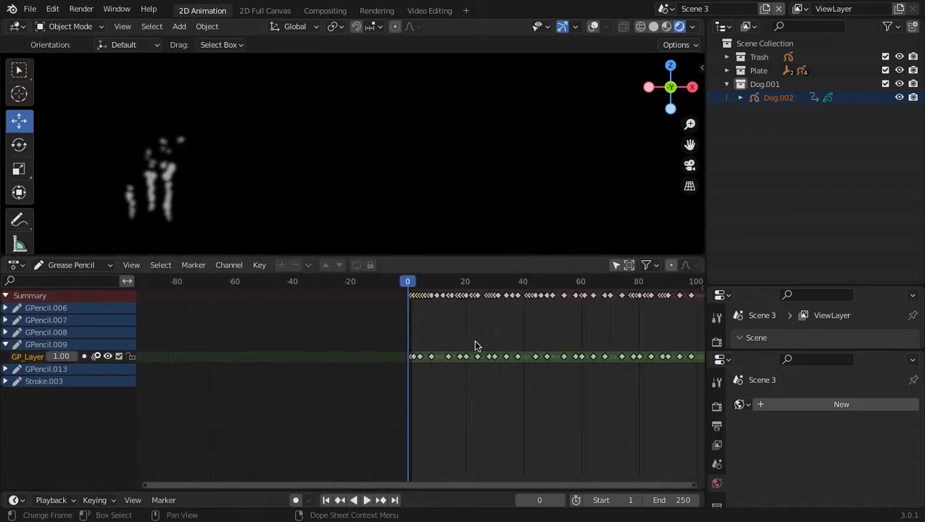
{"action": "scroll", "coordinate": [477, 346], "scroll_direction": "down", "scroll_amount": 4}
{"action": "left_click", "coordinate": [616, 266]}
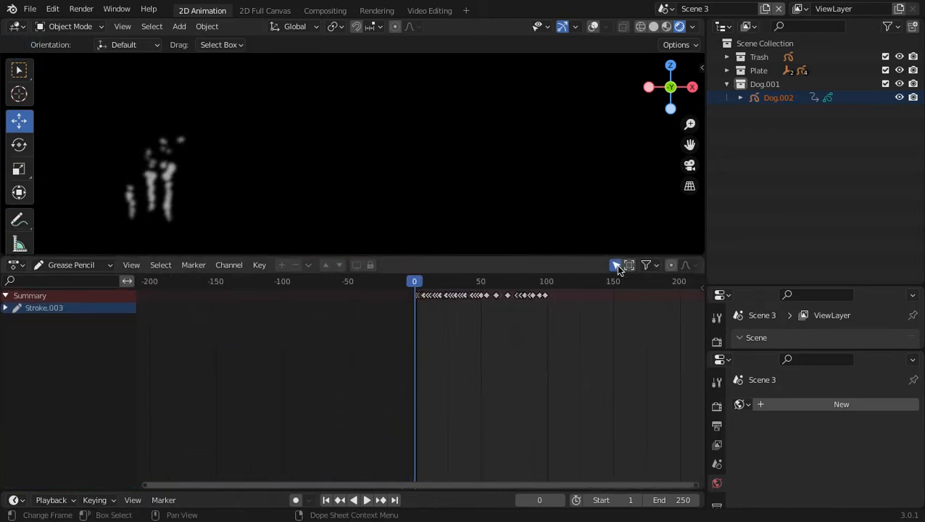
{"action": "left_click", "coordinate": [6, 308]}
{"action": "scroll", "coordinate": [32, 392], "scroll_direction": "down", "scroll_amount": 2}
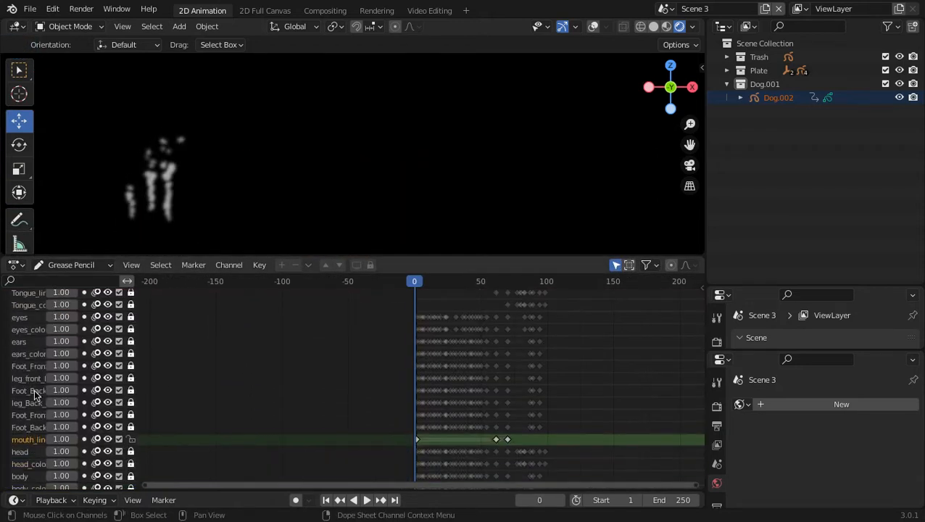
{"action": "scroll", "coordinate": [34, 396], "scroll_direction": "up", "scroll_amount": 2}
Step: Make more room for the Dope Sheet and unlock all of the dog's layers, from the tongue lines to tail_color
{"action": "left_click_drag", "start_coordinate": [415, 285], "coordinate": [418, 290]}
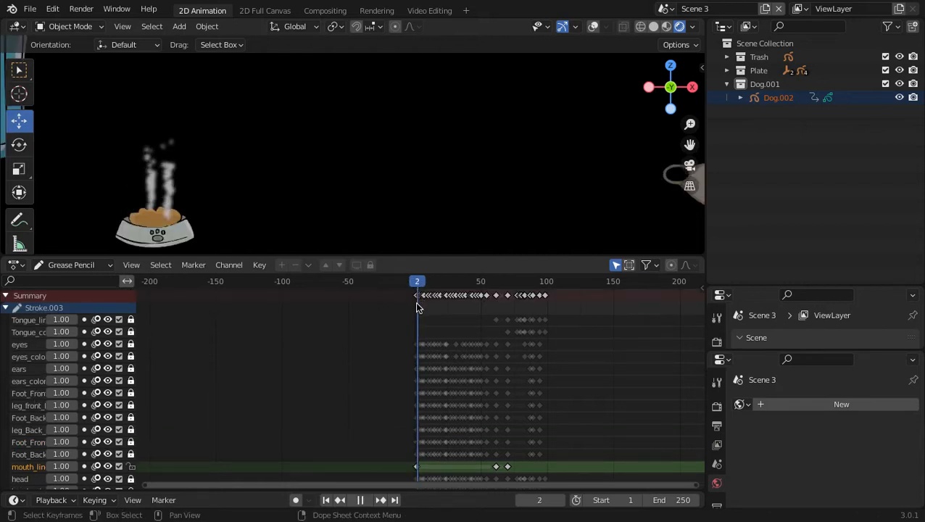
{"action": "key", "text": "space"}
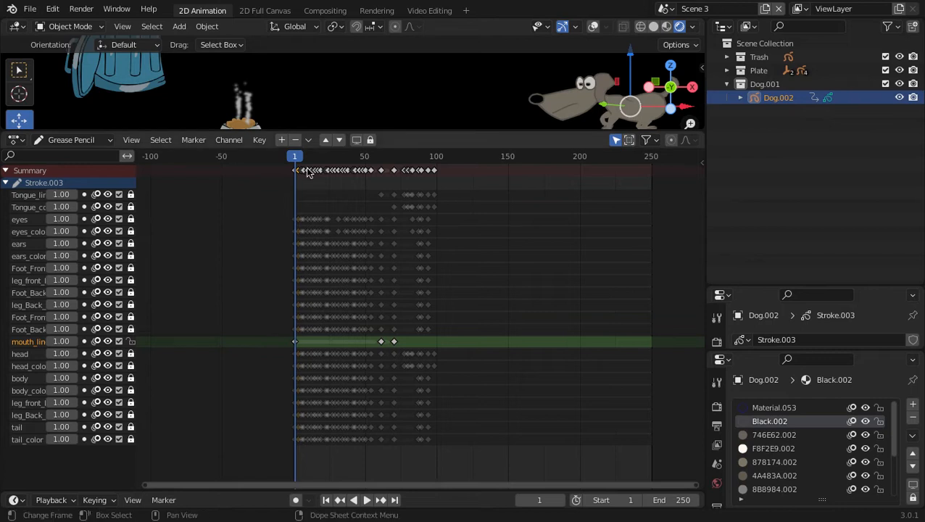
{"action": "scroll", "coordinate": [308, 171], "scroll_direction": "up", "scroll_amount": 2}
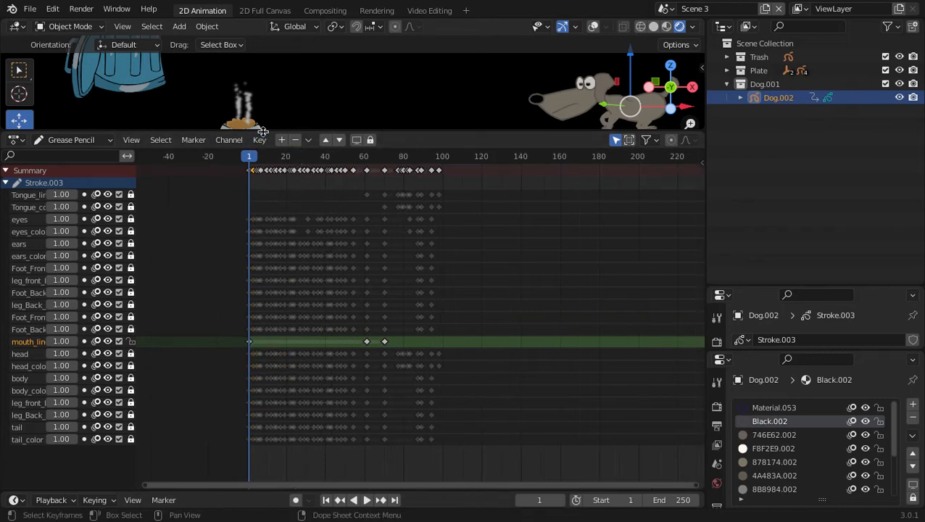
{"action": "left_click_drag", "start_coordinate": [262, 131], "coordinate": [283, 97]}
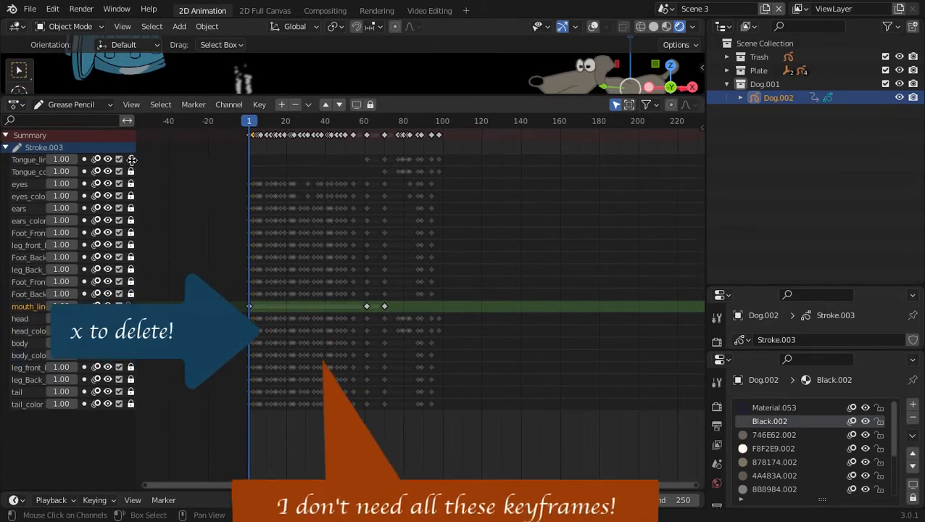
{"action": "left_click_drag", "start_coordinate": [131, 161], "coordinate": [132, 404]}
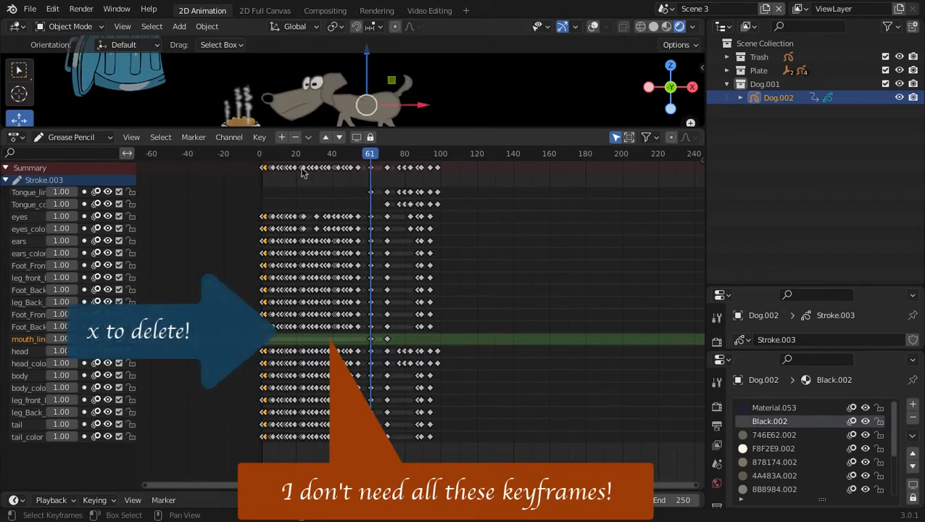
Step: Delete the dog's keyframes before frame 61 on all layers
{"action": "left_click_drag", "start_coordinate": [242, 163], "coordinate": [365, 451]}
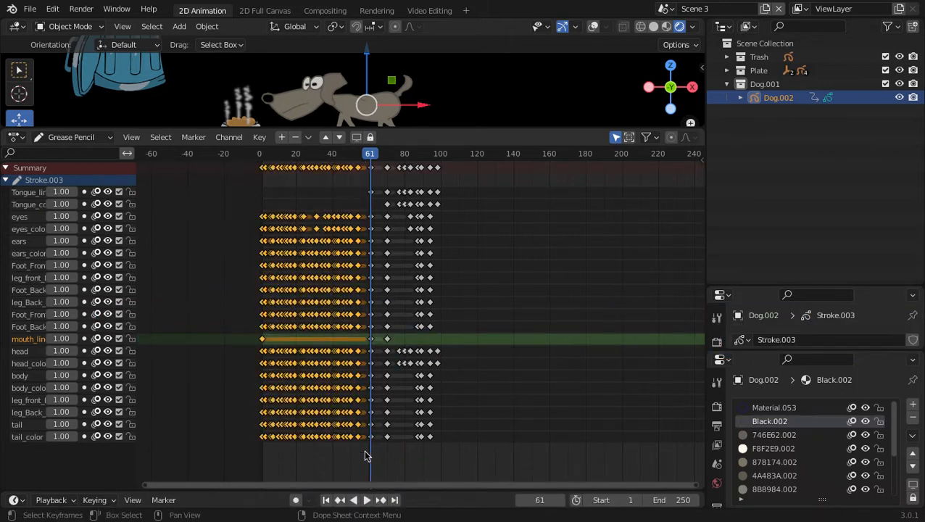
{"action": "key", "text": "x"}
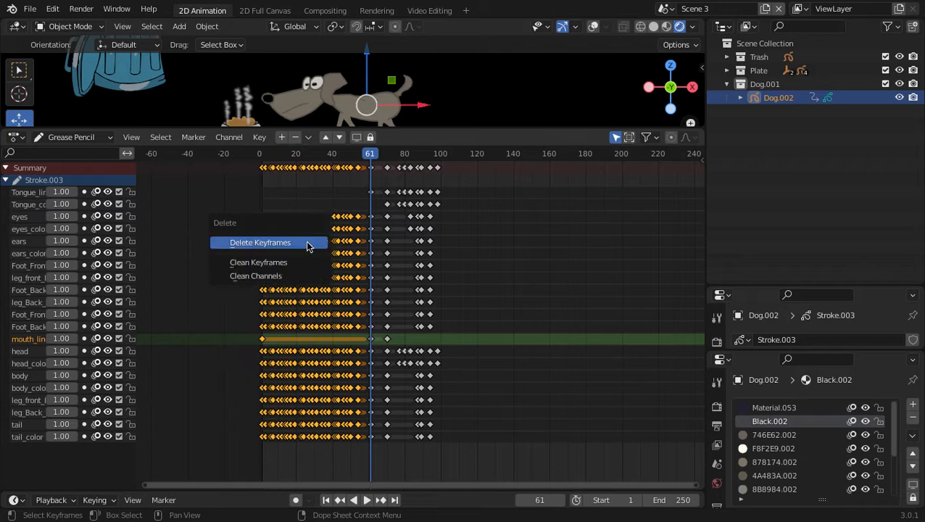
{"action": "left_click", "coordinate": [307, 242]}
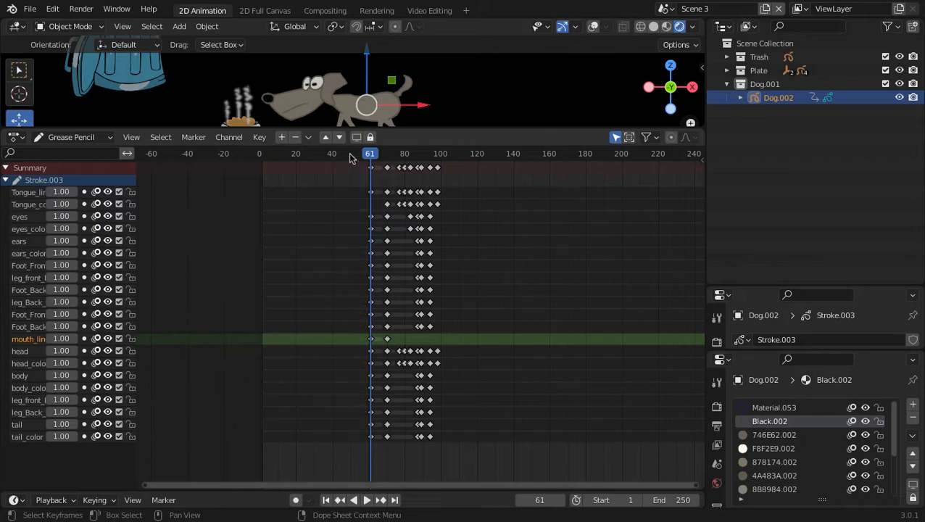
Step: Move all of the dog's remaining keyframes earlier so they start at frame 1, and return the playhead to frame 1
{"action": "left_click_drag", "start_coordinate": [351, 154], "coordinate": [275, 324]}
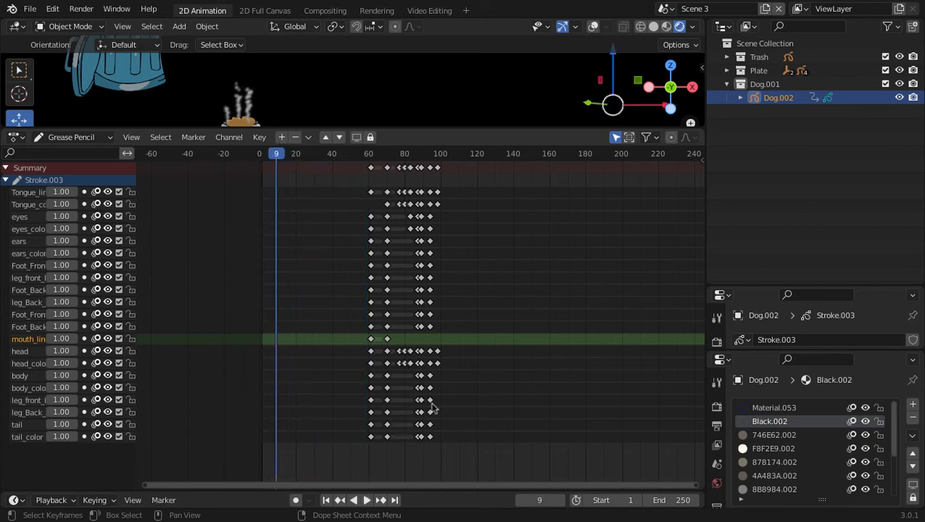
{"action": "left_click_drag", "start_coordinate": [508, 441], "coordinate": [352, 156]}
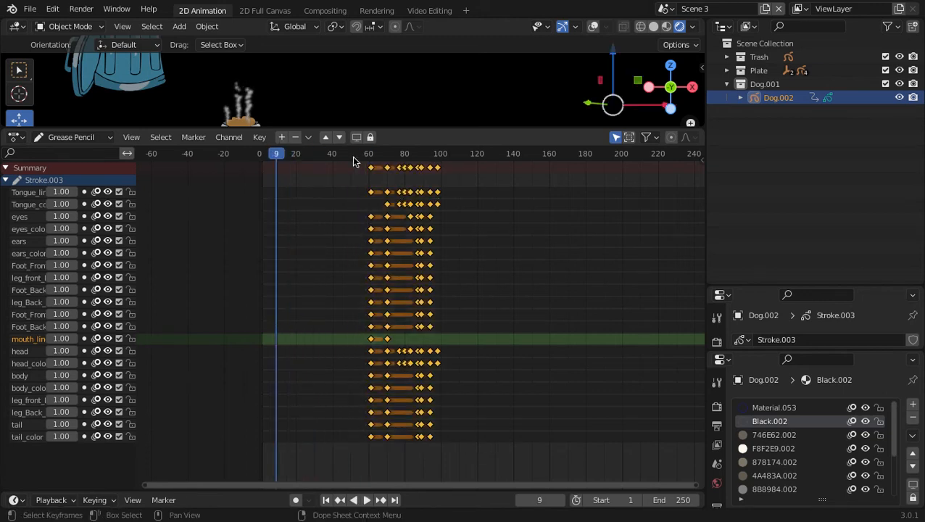
{"action": "key", "text": "g"}
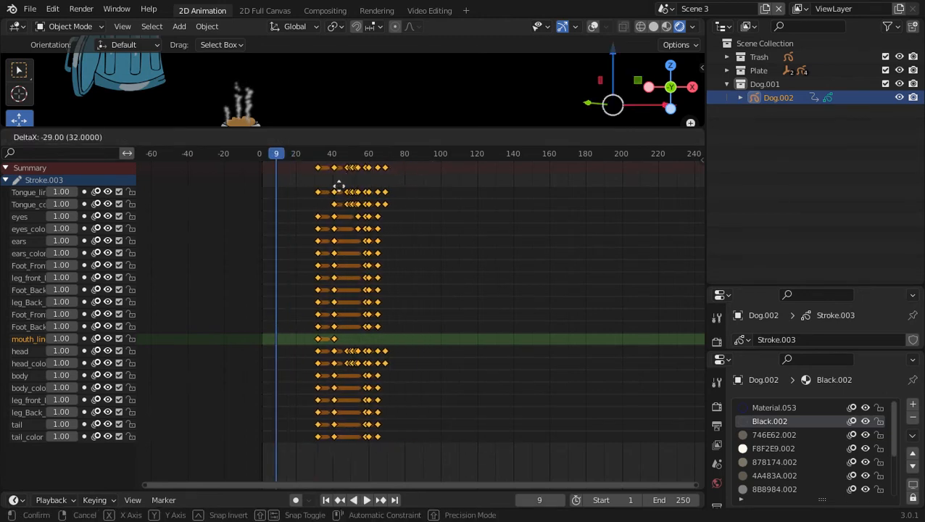
{"action": "left_click", "coordinate": [251, 212]}
{"action": "scroll", "coordinate": [373, 238], "scroll_direction": "up", "scroll_amount": 6}
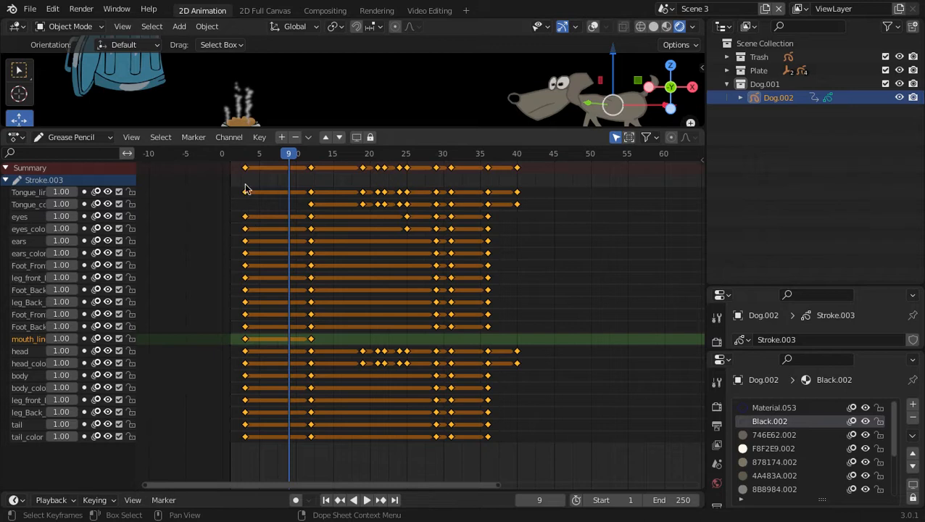
{"action": "scroll", "coordinate": [245, 189], "scroll_direction": "up", "scroll_amount": 2}
{"action": "key", "text": "g"}
{"action": "left_click", "coordinate": [249, 187]}
{"action": "key", "text": "space"}
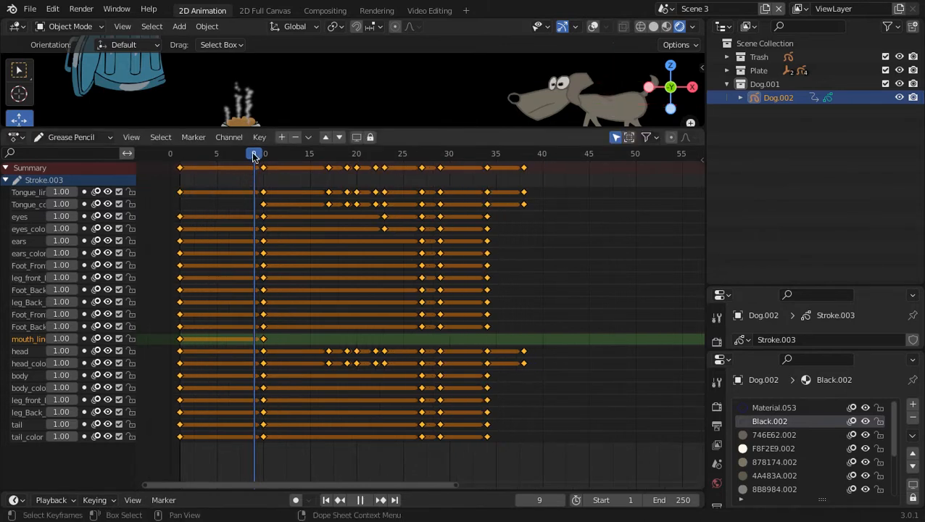
{"action": "key", "text": "Escape"}
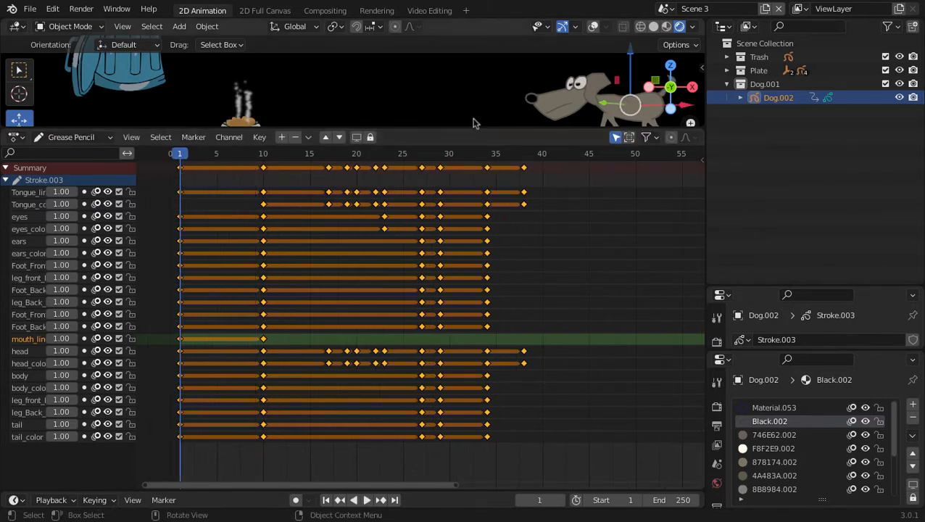
Step: Enlarge the Timeline and delete the dog's object keyframe at frame 1
{"action": "left_click_drag", "start_coordinate": [415, 493], "coordinate": [453, 214]}
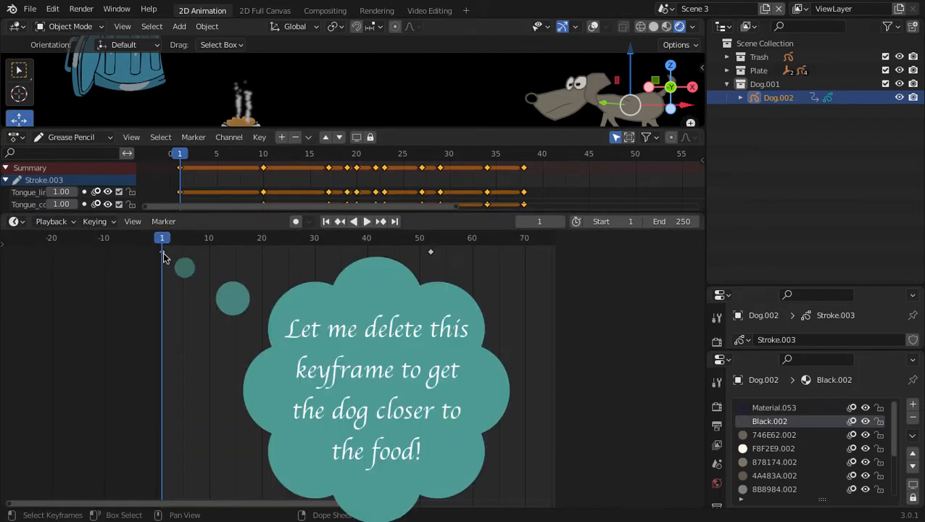
{"action": "key", "text": "x"}
{"action": "left_click", "coordinate": [158, 262]}
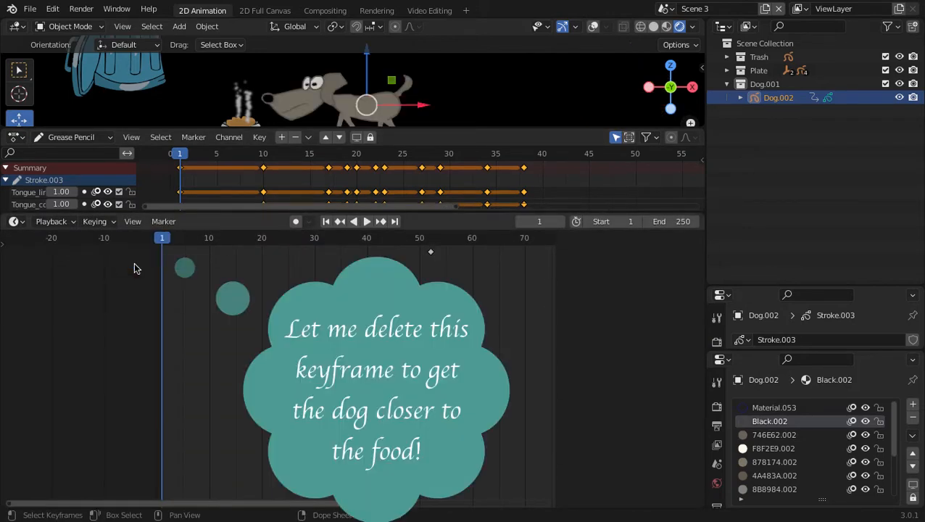
Step: Move the dog's remaining object keyframe from frame 52 to frame 1 and give the viewport and Dope Sheet more room
{"action": "left_click", "coordinate": [430, 253]}
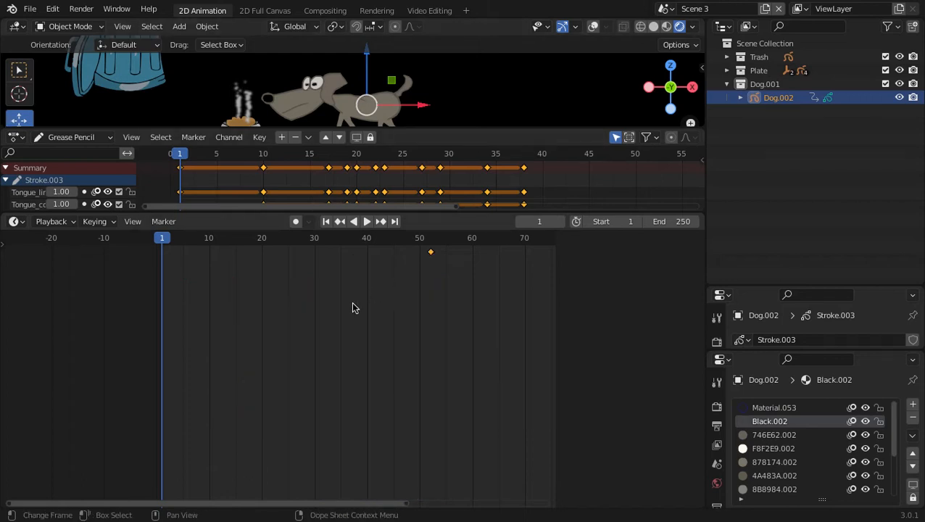
{"action": "key", "text": "g"}
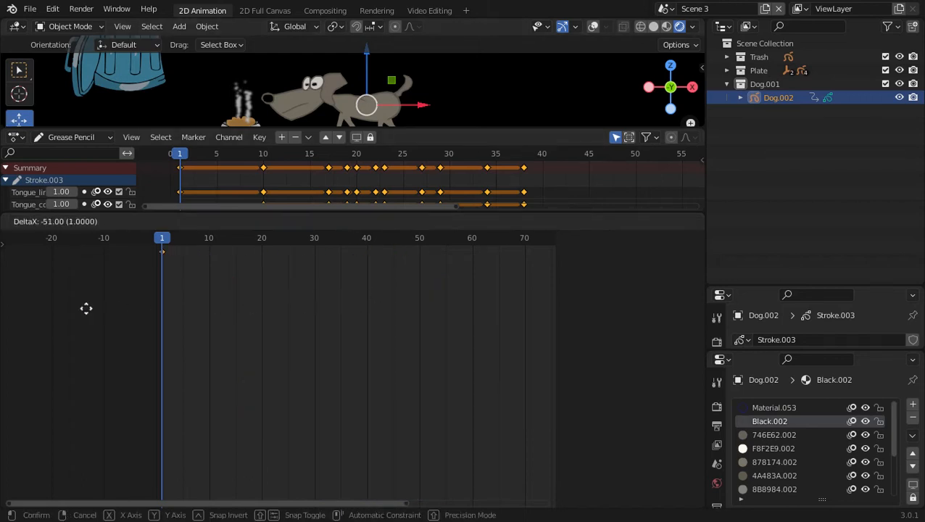
{"action": "left_click", "coordinate": [86, 309]}
{"action": "left_click_drag", "start_coordinate": [395, 212], "coordinate": [395, 421]}
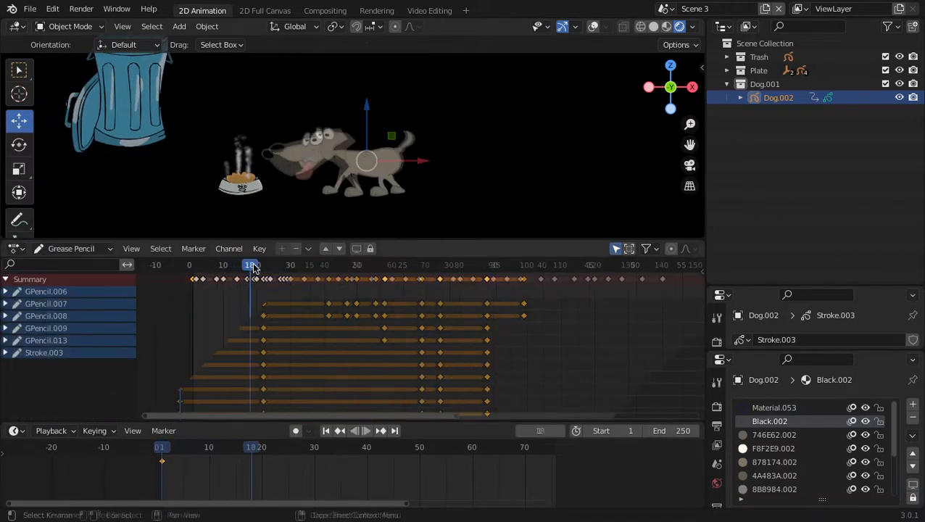
Step: At frame 30, move the dog along X closer to the food plate with auto keying on to record its position
{"action": "left_click_drag", "start_coordinate": [253, 267], "coordinate": [291, 265]}
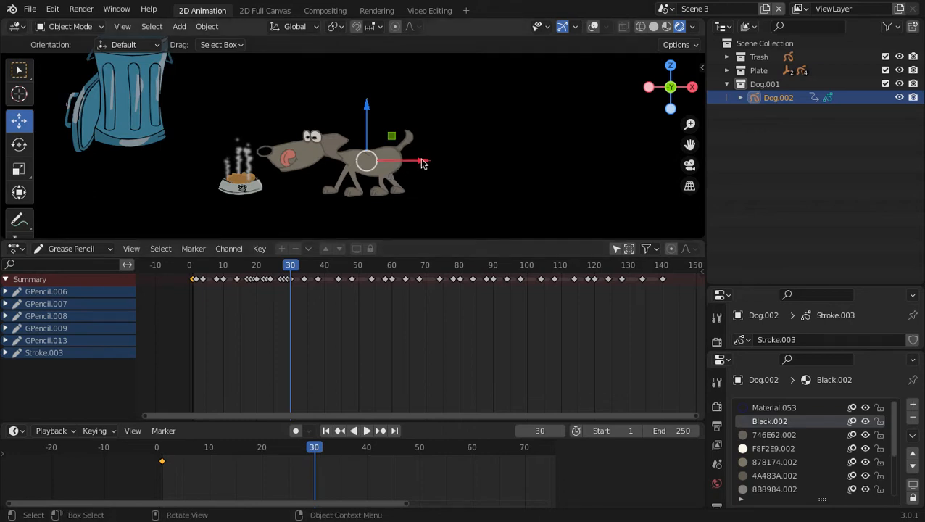
{"action": "left_click_drag", "start_coordinate": [424, 162], "coordinate": [394, 170]}
{"action": "key", "text": "space"}
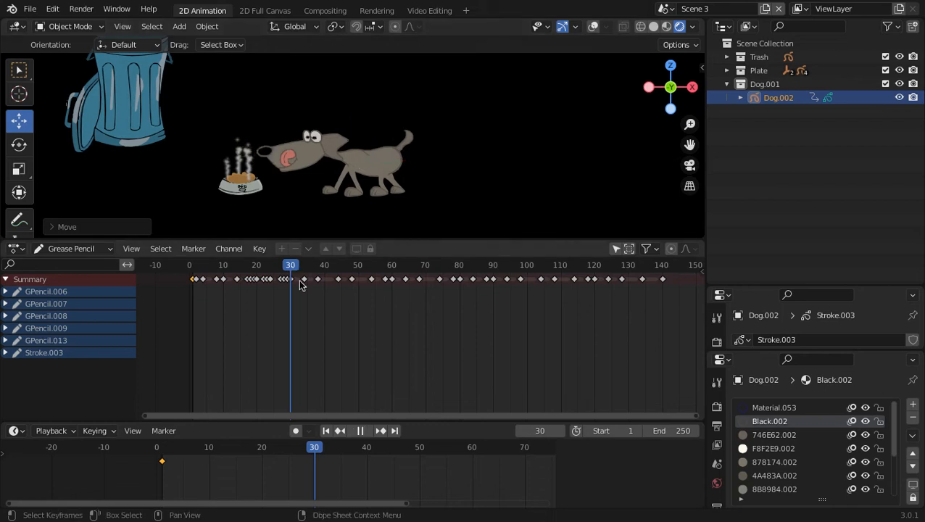
{"action": "key", "text": "shift+Left"}
{"action": "key", "text": "shift+Left"}
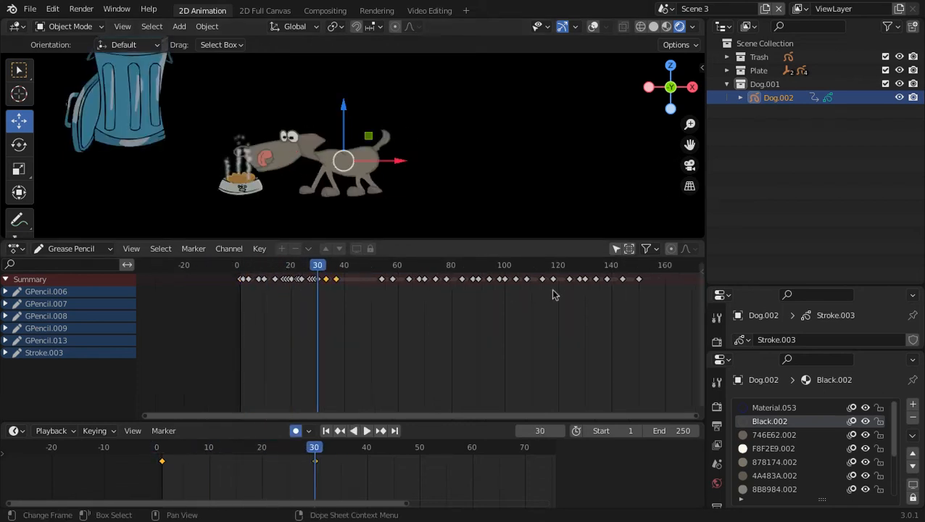
Step: Delete all of the dog's drawing keyframes after frame 30
{"action": "scroll", "coordinate": [571, 271], "scroll_direction": "down", "scroll_amount": 2}
{"action": "left_click_drag", "start_coordinate": [653, 309], "coordinate": [344, 266]}
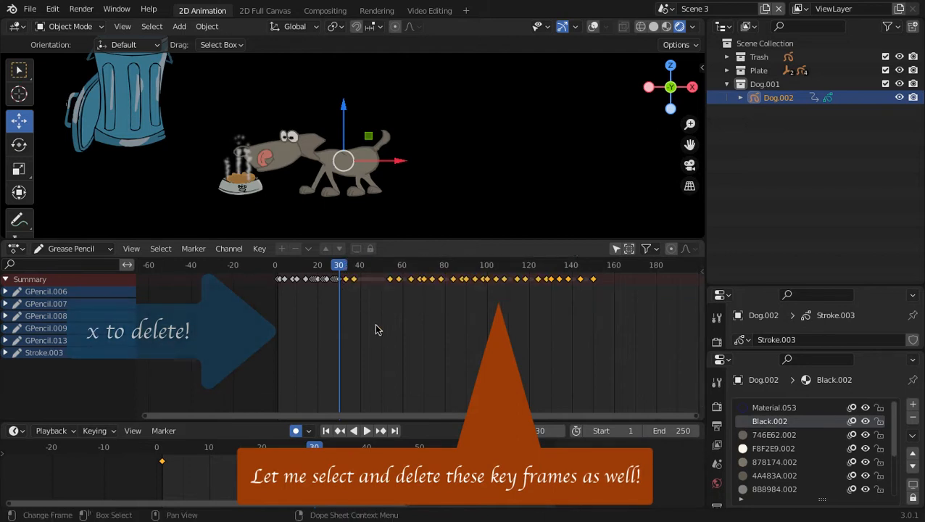
{"action": "key", "text": "x"}
{"action": "left_click", "coordinate": [377, 327]}
Step: Play the animation from the start to check the dog's approach to the food, and stop at frame 30
{"action": "key", "text": "shift+Left"}
{"action": "key", "text": "space"}
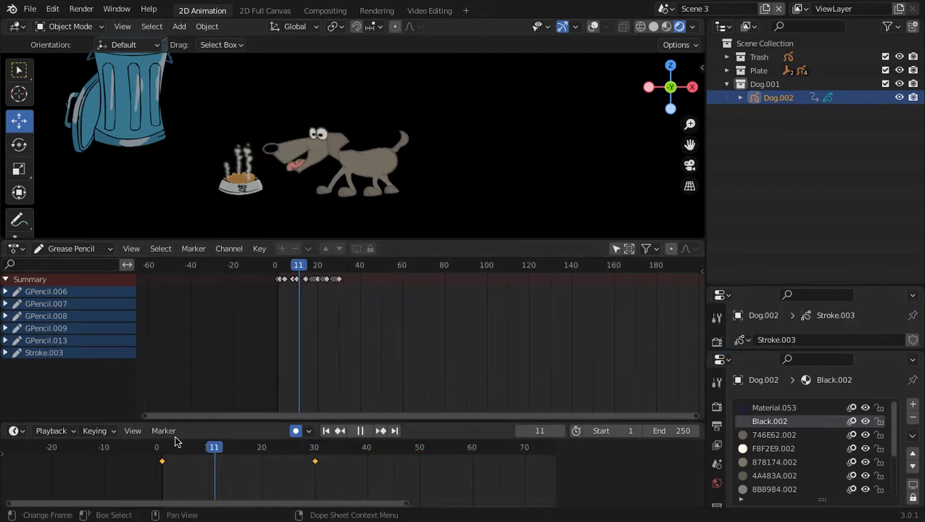
{"action": "left_click", "coordinate": [164, 446]}
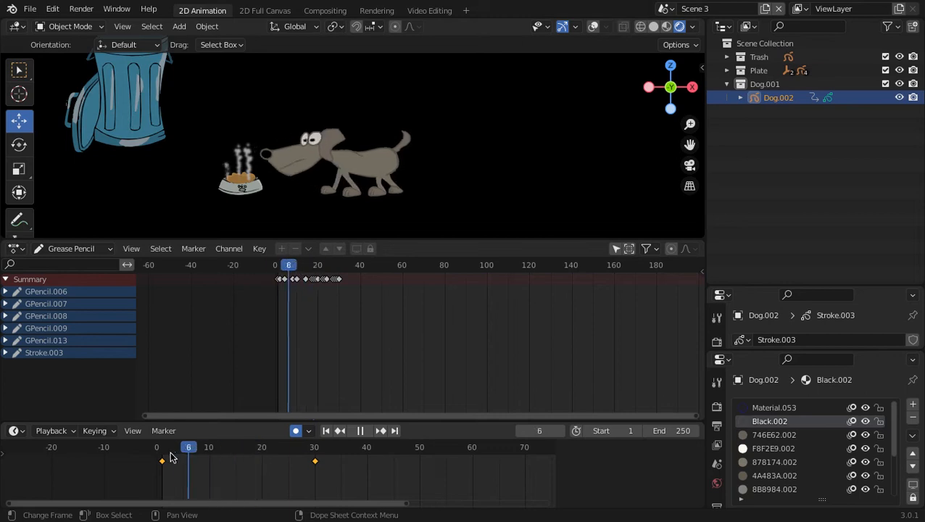
{"action": "left_click", "coordinate": [314, 477]}
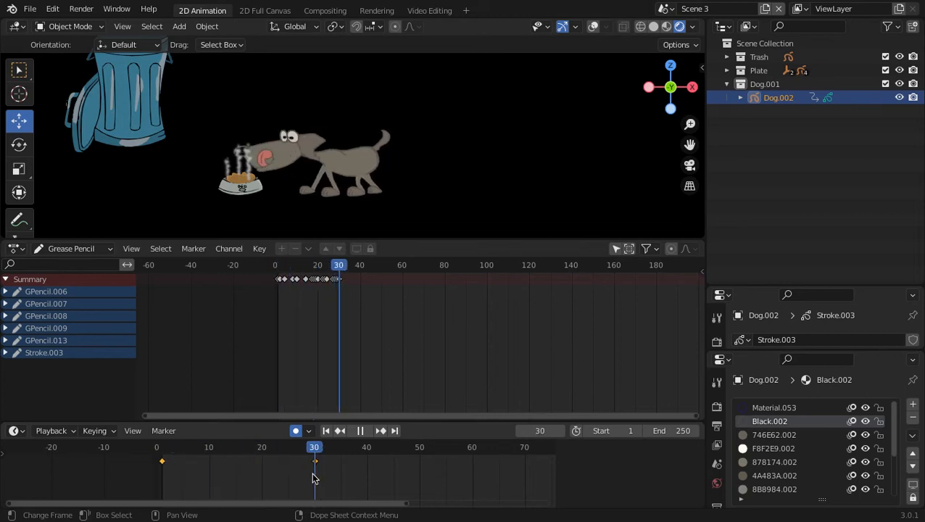
{"action": "key", "text": "space"}
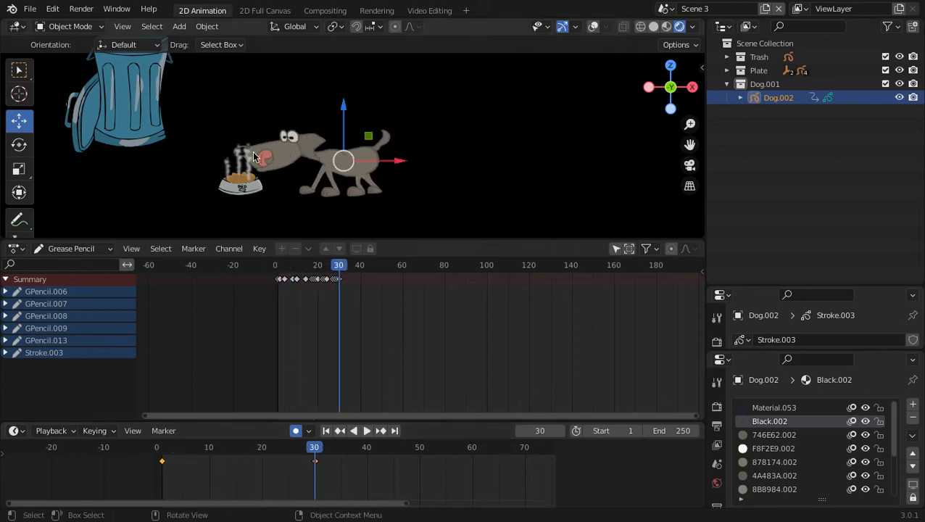
Step: Switch the viewport to solid shading and enlarge it for a closer view of the dog and plate
{"action": "left_click", "coordinate": [654, 26]}
{"action": "scroll", "coordinate": [582, 89], "scroll_direction": "up", "scroll_amount": 3}
{"action": "left_click_drag", "start_coordinate": [404, 240], "coordinate": [404, 412]}
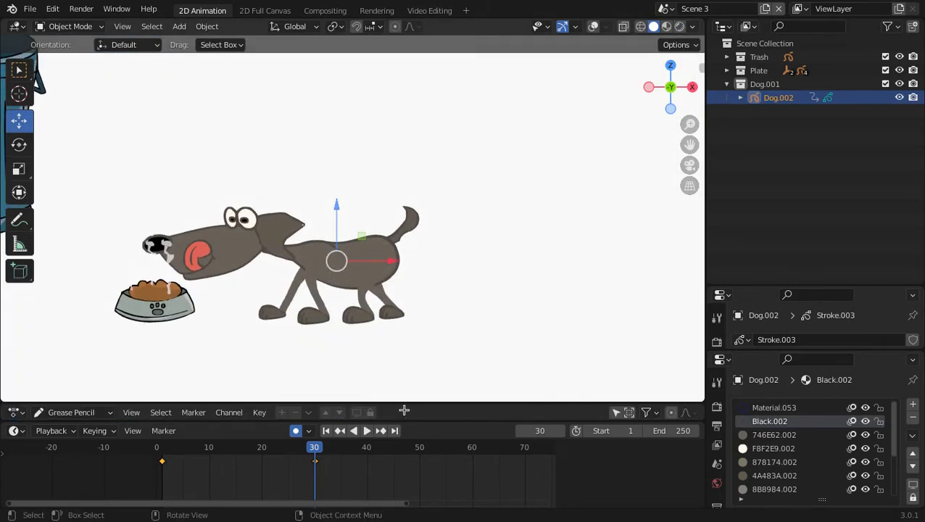
Step: Add a new collection named Camera to Scene 3
{"action": "right_click", "coordinate": [761, 41]}
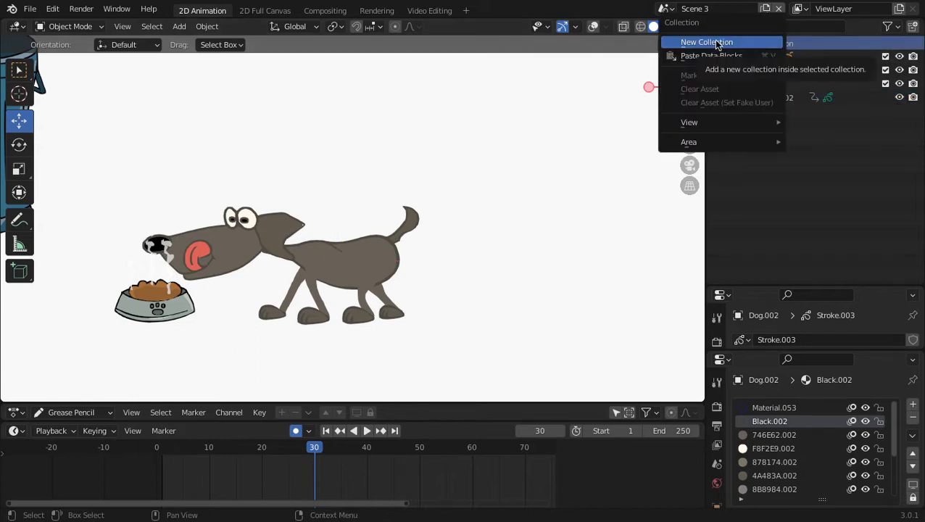
{"action": "left_click", "coordinate": [717, 43]}
{"action": "double_click", "coordinate": [768, 113]}
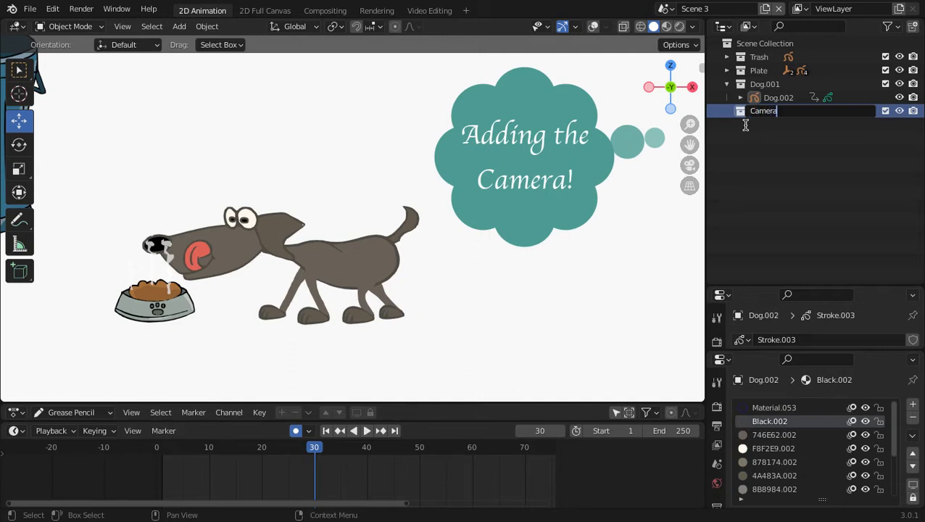
{"action": "key", "text": "Return"}
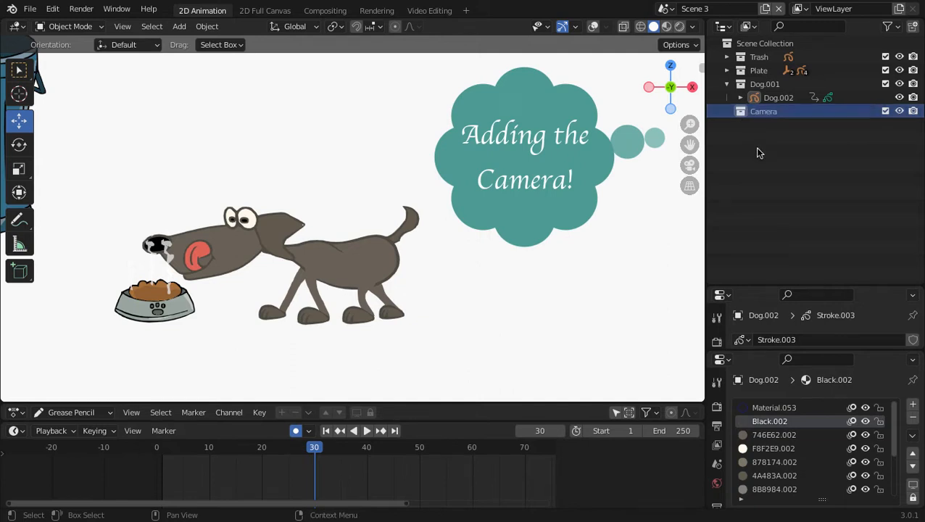
Step: Copy the camera from Scene 2 and paste it into Scene 3's Camera collection
{"action": "left_click", "coordinate": [673, 10]}
{"action": "left_click", "coordinate": [681, 30]}
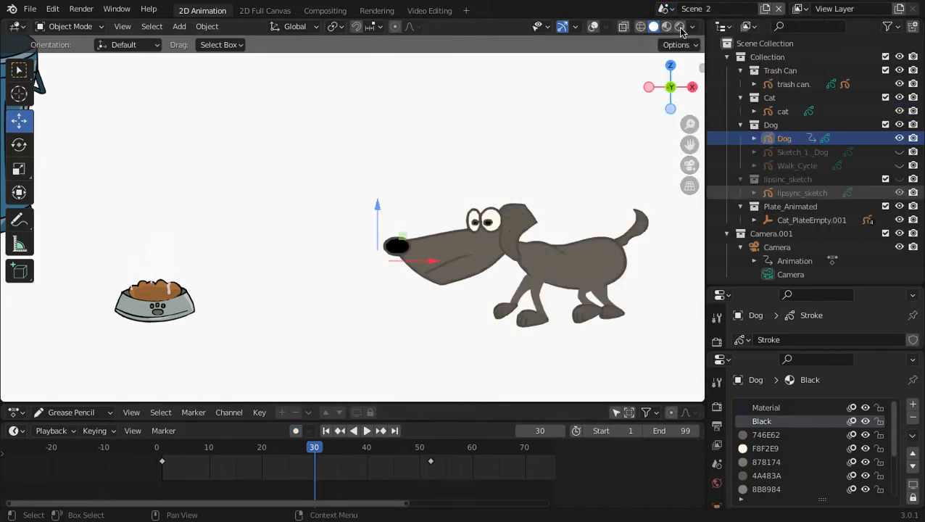
{"action": "left_click", "coordinate": [771, 252]}
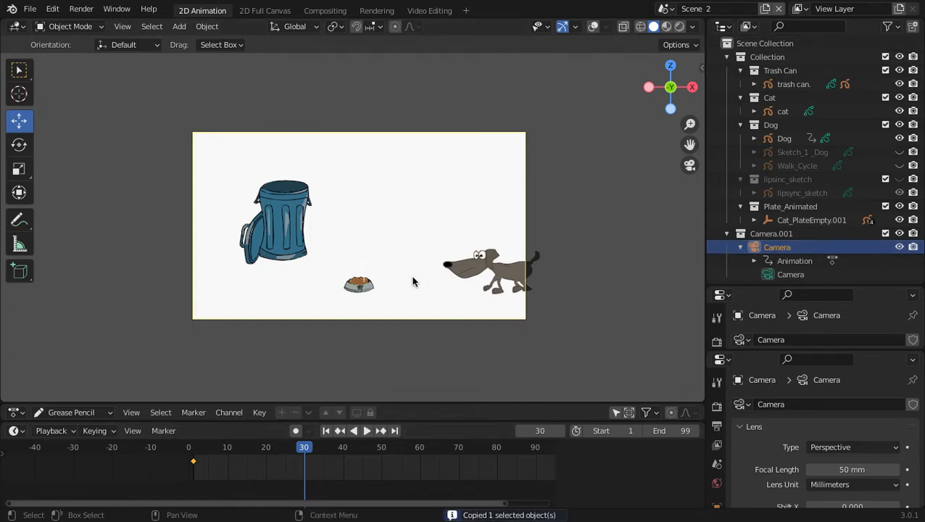
{"action": "left_click", "coordinate": [666, 9]}
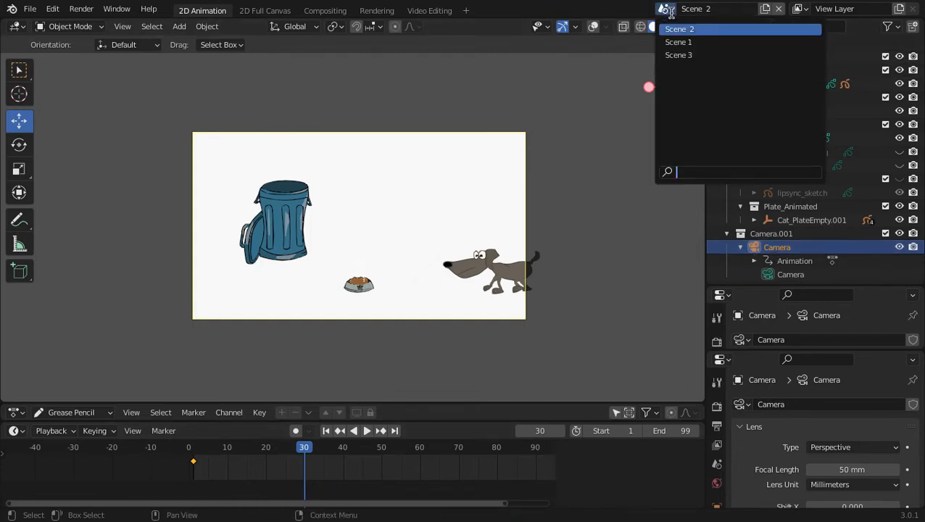
{"action": "left_click", "coordinate": [674, 56]}
{"action": "key", "text": "ctrl+v"}
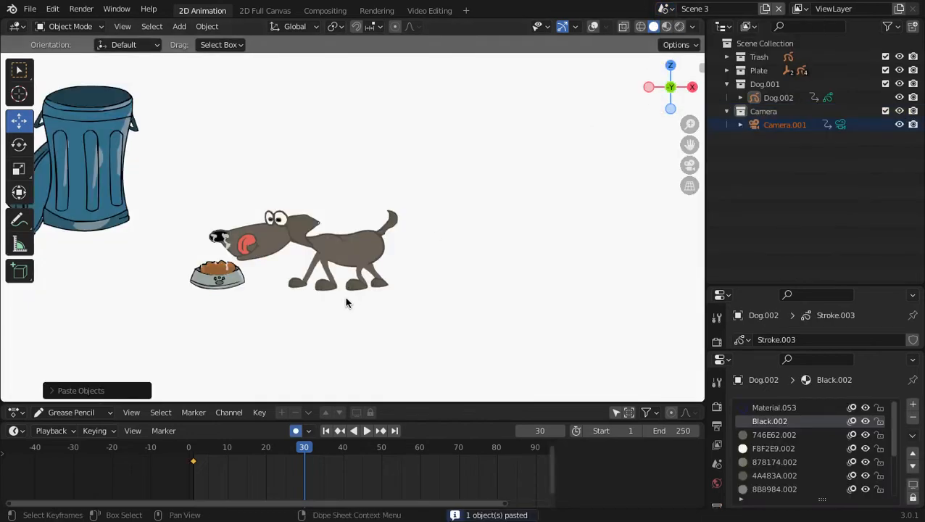
Step: View Scene 3 through the pasted camera and play it back from frame 1
{"action": "left_click", "coordinate": [741, 125]}
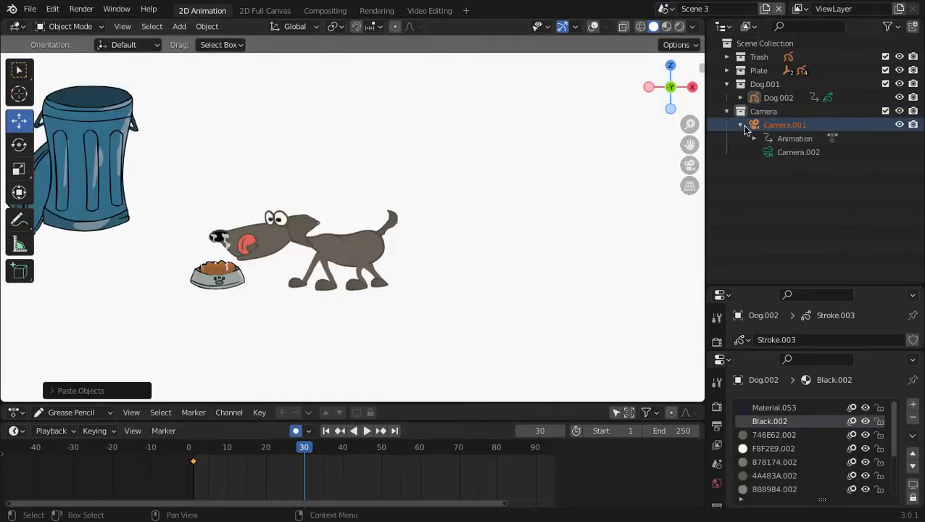
{"action": "left_click", "coordinate": [741, 126]}
{"action": "scroll", "coordinate": [304, 306], "scroll_direction": "down", "scroll_amount": 2}
{"action": "key", "text": "KP_0"}
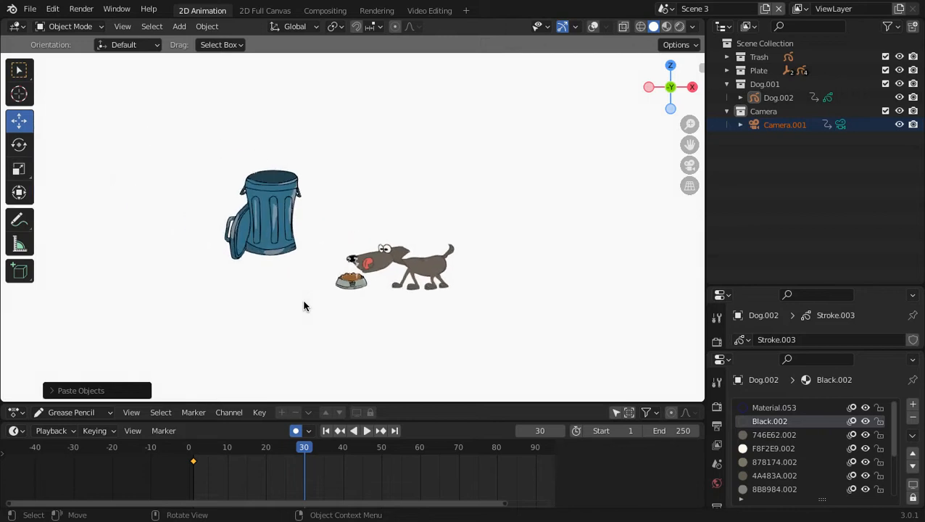
{"action": "scroll", "coordinate": [467, 290], "scroll_direction": "up", "scroll_amount": 8}
{"action": "scroll", "coordinate": [466, 291], "scroll_direction": "down", "scroll_amount": 2}
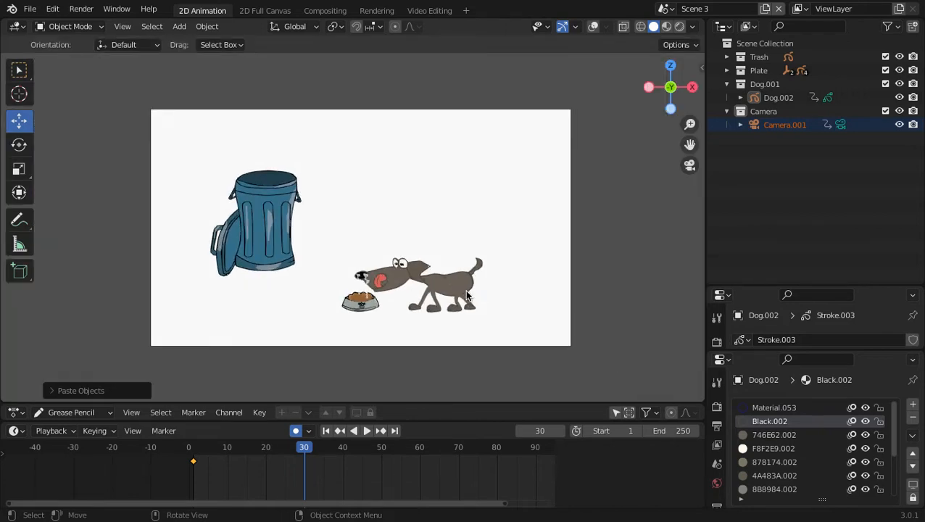
{"action": "left_click_drag", "start_coordinate": [294, 457], "coordinate": [193, 458]}
{"action": "key", "text": "space"}
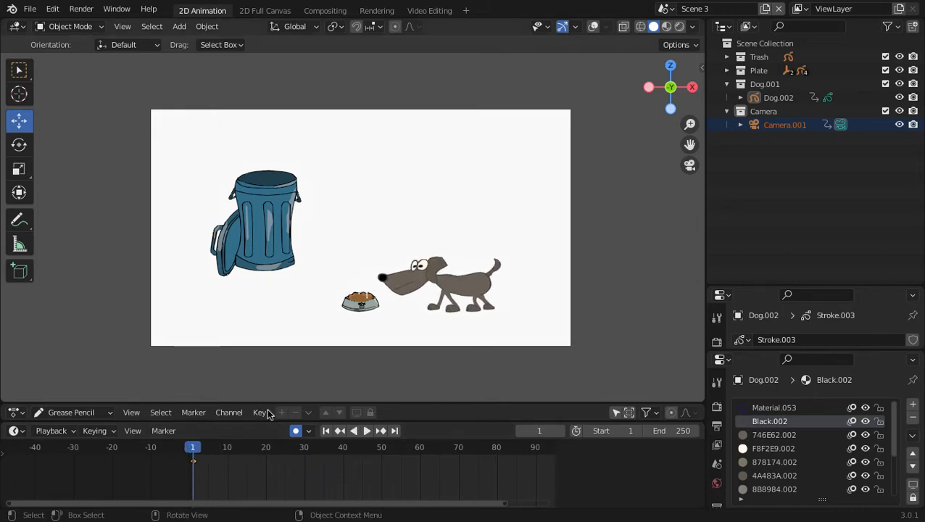
Step: At frame 1, set the camera's location to Y -5.57 m and Z -1.11 m to frame the dog's head and plate
{"action": "scroll", "coordinate": [467, 273], "scroll_direction": "up", "scroll_amount": 3}
{"action": "middle_click_drag", "start_coordinate": [503, 320], "coordinate": [496, 248], "text": "shift"}
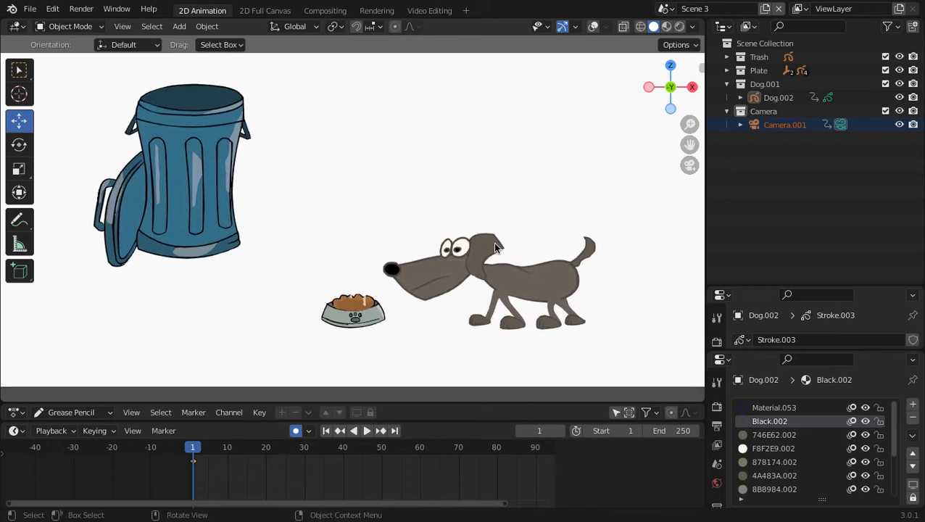
{"action": "left_click", "coordinate": [781, 126]}
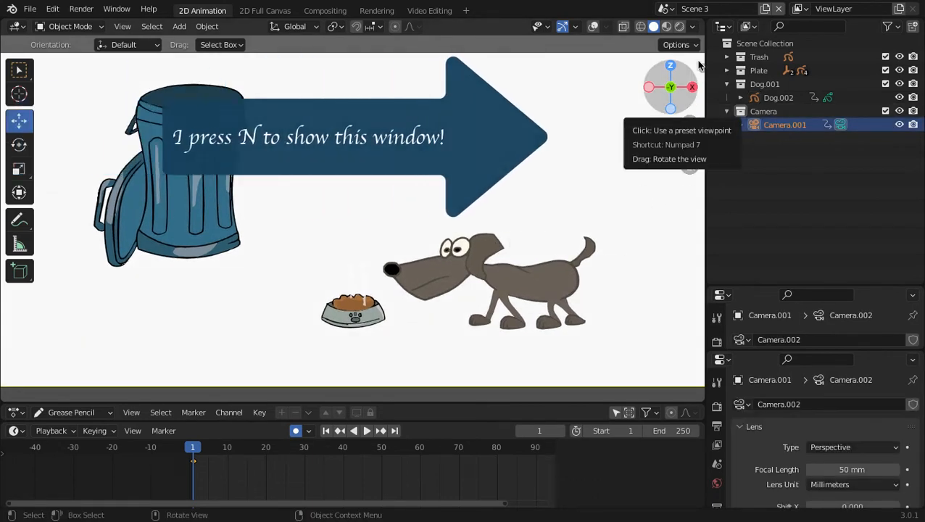
{"action": "key", "text": "n"}
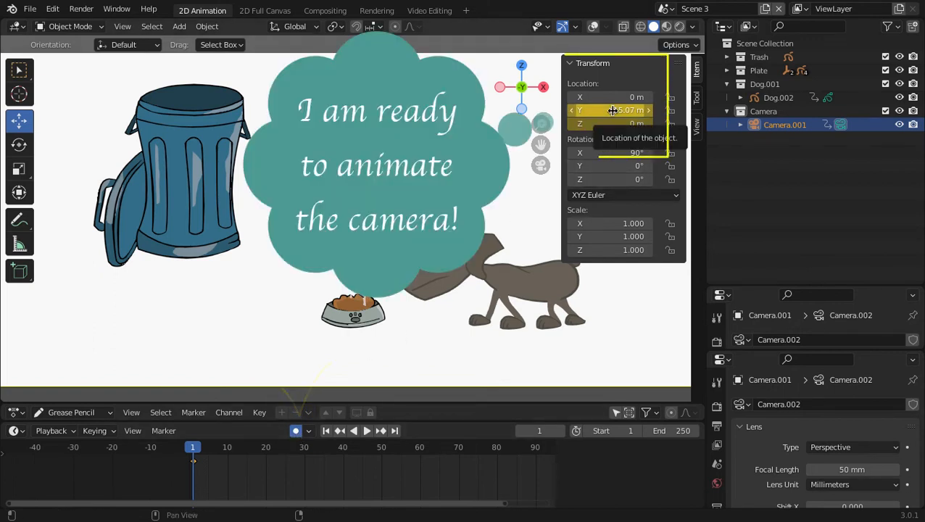
{"action": "mouse_move", "coordinate": [612, 110]}
{"action": "left_mouse_down"}
{"action": "mouse_move", "coordinate": [537, 110]}
{"action": "mouse_move", "coordinate": [613, 112]}
{"action": "left_mouse_up"}
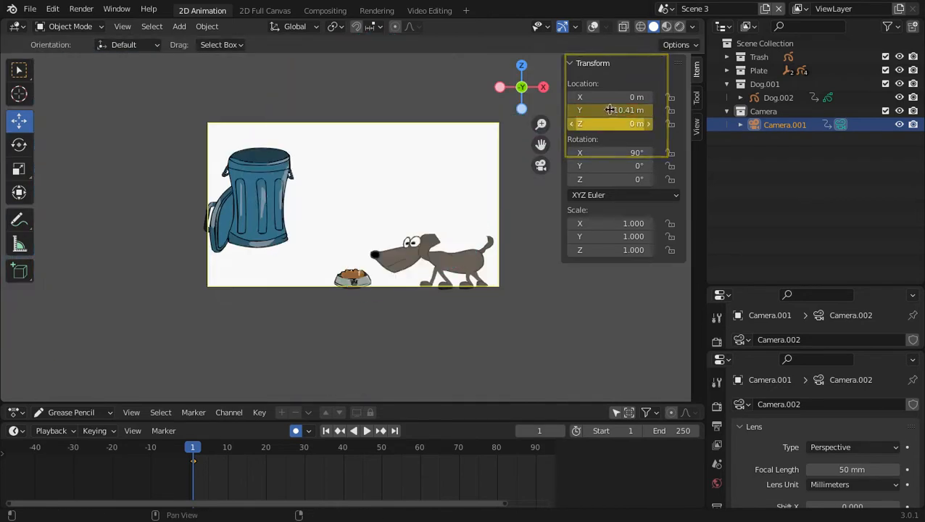
{"action": "left_click_drag", "start_coordinate": [609, 110], "coordinate": [588, 123]}
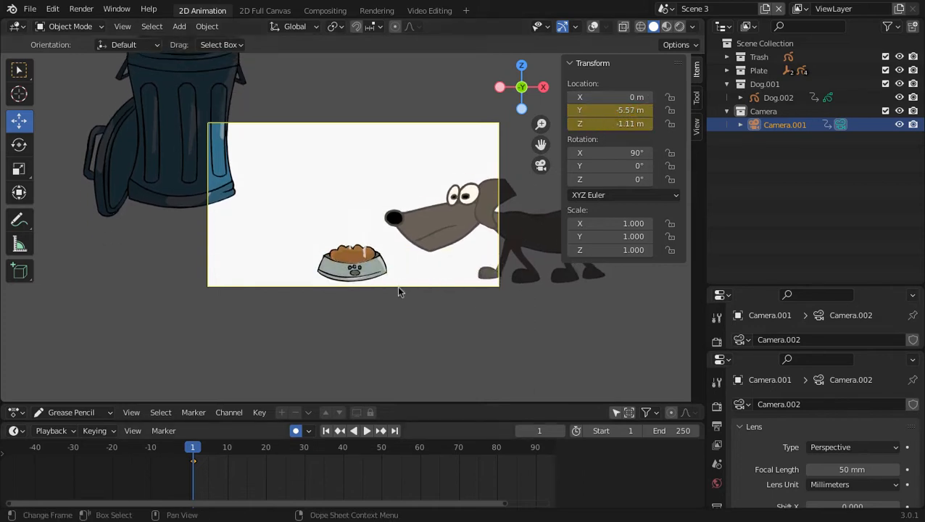
Step: Keyframe the camera at frame 18 with location Y -3.6 m and Z -1.46 m, and return the playhead to frame 1
{"action": "left_click_drag", "start_coordinate": [195, 457], "coordinate": [261, 458]}
{"action": "mouse_move", "coordinate": [622, 109]}
{"action": "left_mouse_down"}
{"action": "mouse_move", "coordinate": [674, 110]}
{"action": "mouse_move", "coordinate": [588, 123]}
{"action": "mouse_move", "coordinate": [612, 125]}
{"action": "mouse_move", "coordinate": [611, 109]}
{"action": "mouse_move", "coordinate": [596, 110]}
{"action": "mouse_move", "coordinate": [624, 124]}
{"action": "mouse_move", "coordinate": [607, 123]}
{"action": "mouse_move", "coordinate": [610, 110]}
{"action": "mouse_move", "coordinate": [629, 110]}
{"action": "left_mouse_up"}
{"action": "left_click_drag", "start_coordinate": [262, 455], "coordinate": [194, 469]}
Step: Set the scene's end frame to 24 and play the camera move
{"action": "left_click_drag", "start_coordinate": [671, 431], "coordinate": [506, 431]}
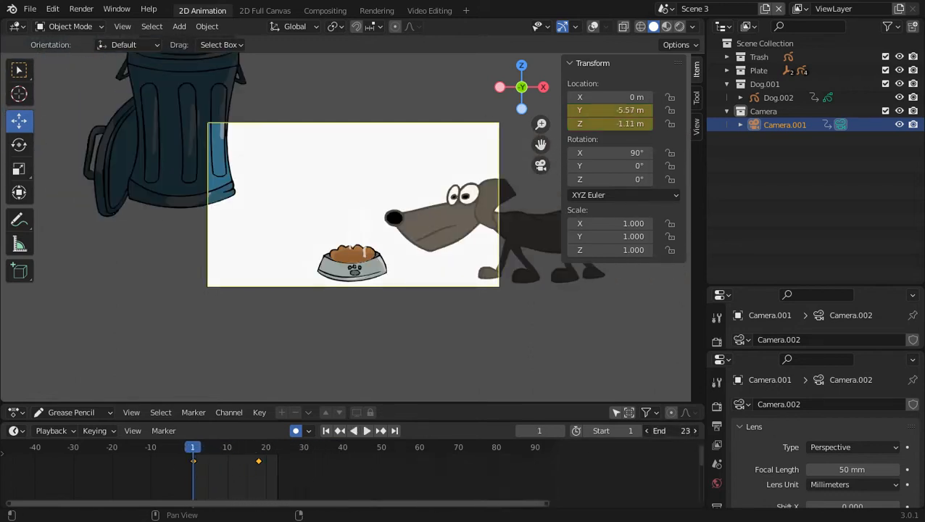
{"action": "left_click", "coordinate": [365, 430]}
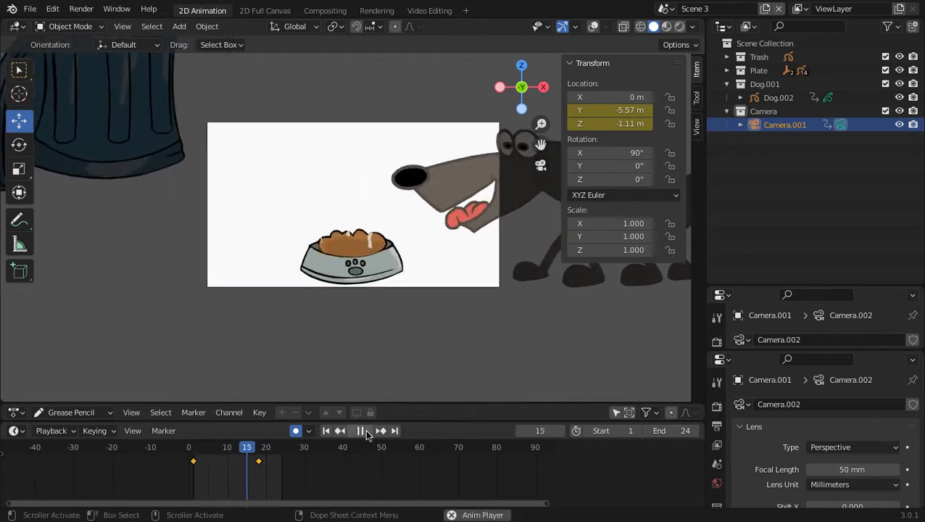
{"action": "left_click", "coordinate": [365, 432]}
Step: Set the scene's end frame to 86 and play the animation through the camera
{"action": "left_click_drag", "start_coordinate": [671, 431], "coordinate": [714, 431]}
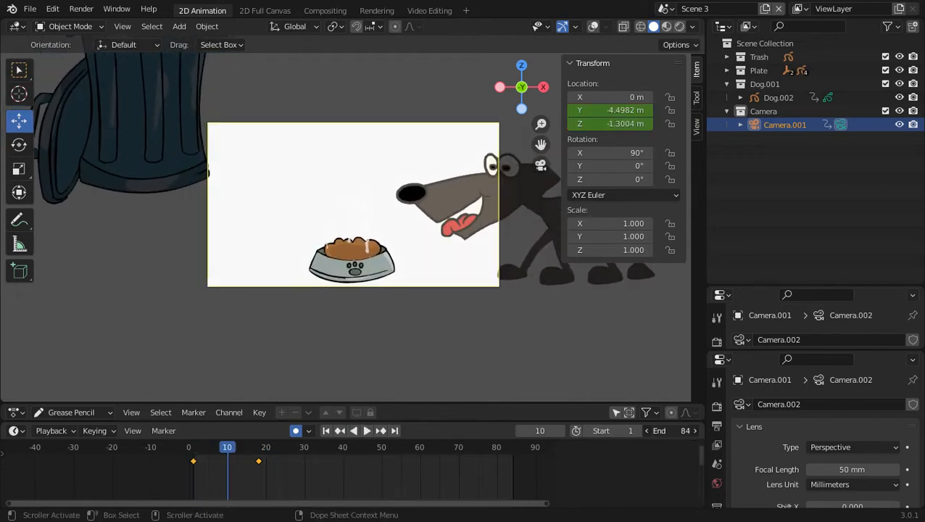
{"action": "left_click", "coordinate": [366, 431]}
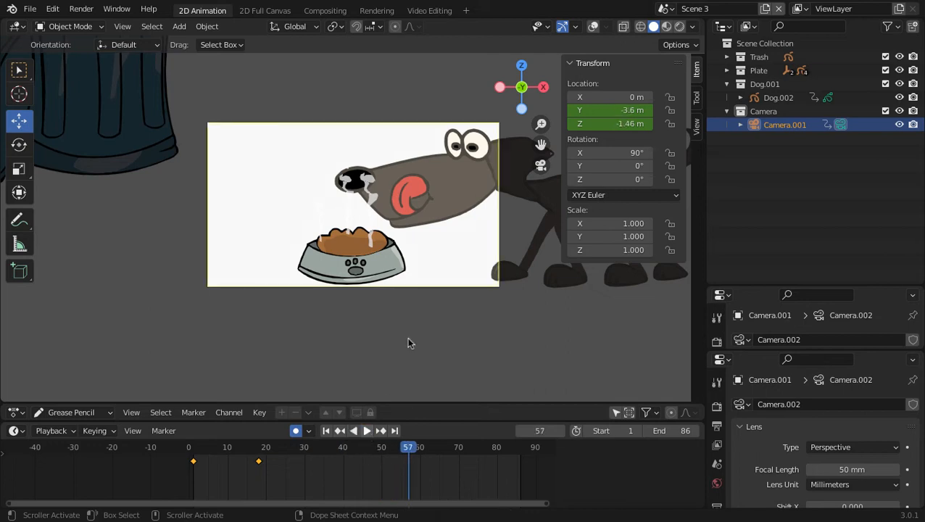
{"action": "key", "text": "space"}
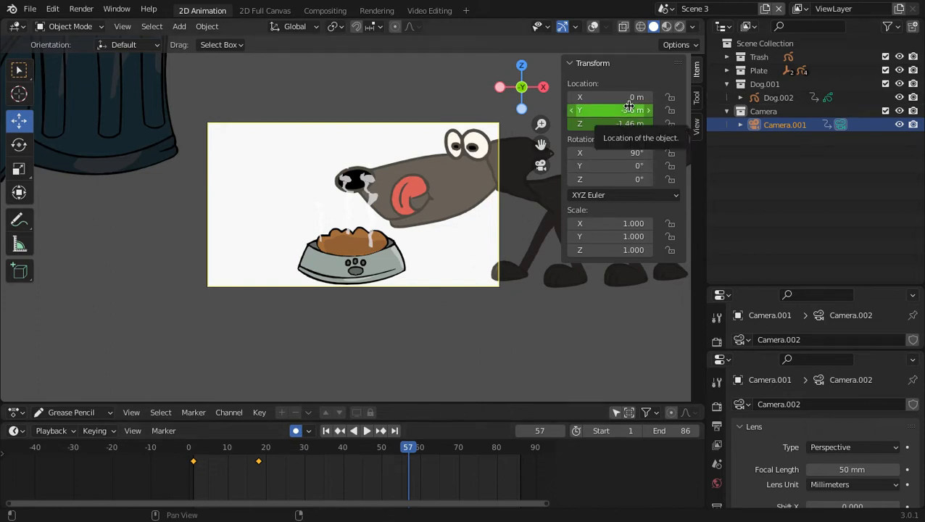
Step: Set the camera's X location to 0.54 m and replay the animation from frame 1
{"action": "left_click_drag", "start_coordinate": [608, 97], "coordinate": [656, 97]}
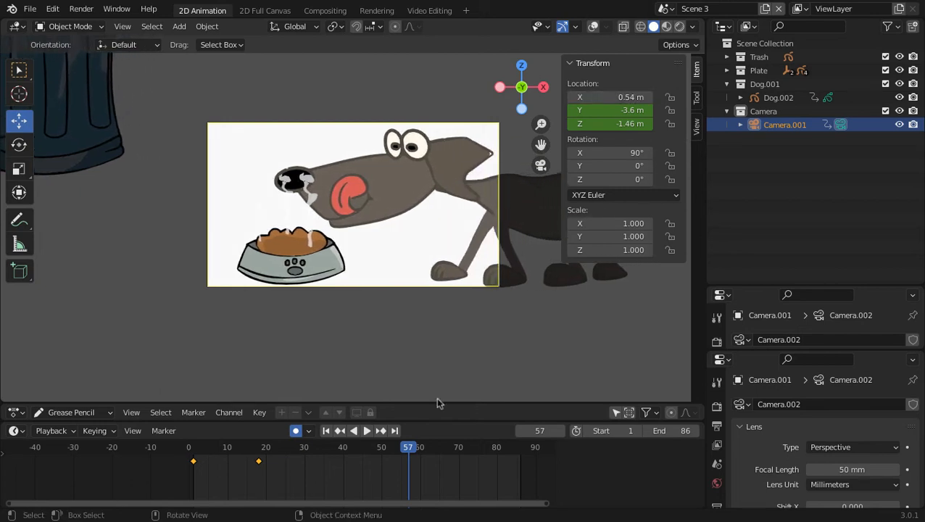
{"action": "left_click_drag", "start_coordinate": [363, 450], "coordinate": [193, 435]}
{"action": "left_click", "coordinate": [367, 432]}
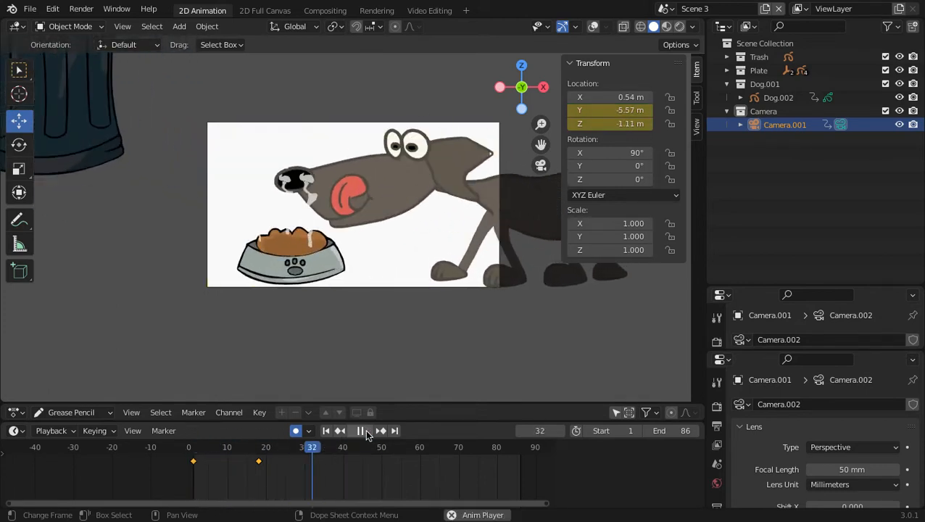
Step: Stop the playback and undo the last change to the camera's X location
{"action": "left_click", "coordinate": [361, 432]}
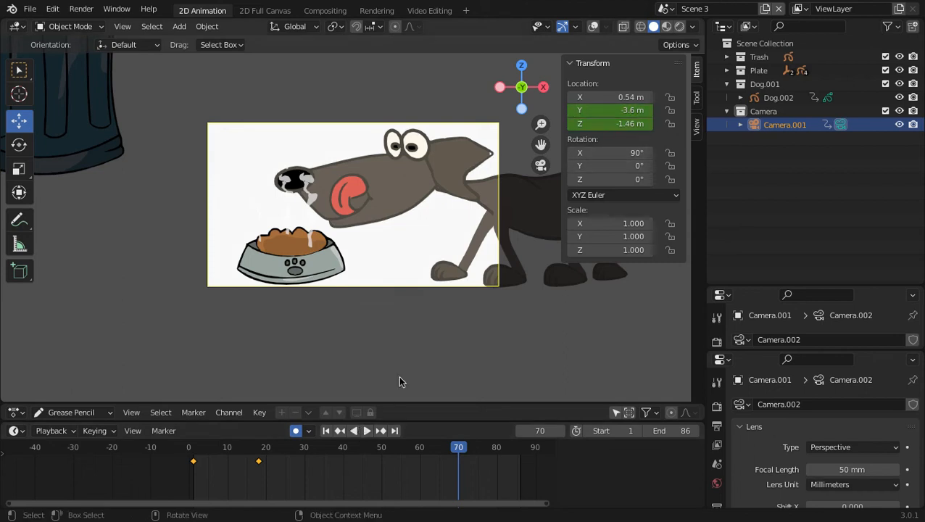
{"action": "key", "text": "ctrl+z"}
{"action": "key", "text": "ctrl+z"}
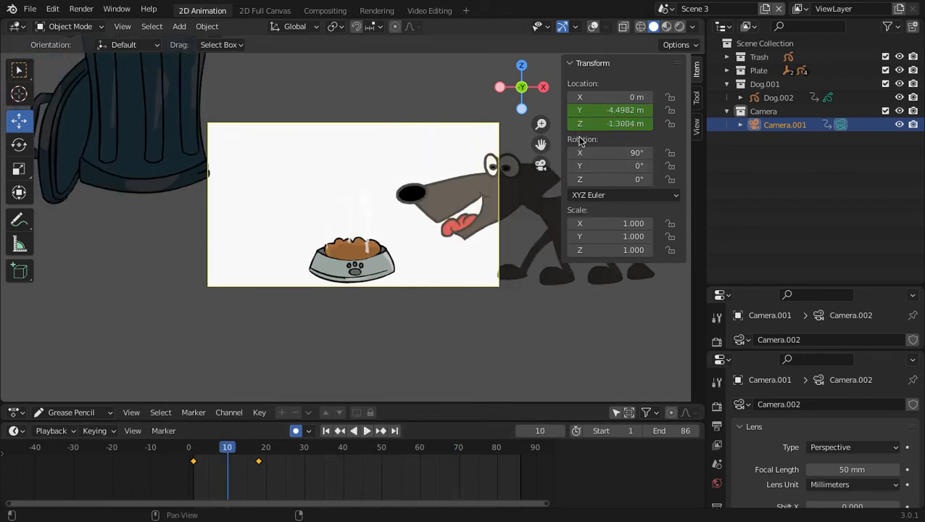
Step: Scrub through the zoomed-in part of the animation to frame 40 and save the project file
{"action": "left_click_drag", "start_coordinate": [236, 444], "coordinate": [340, 463]}
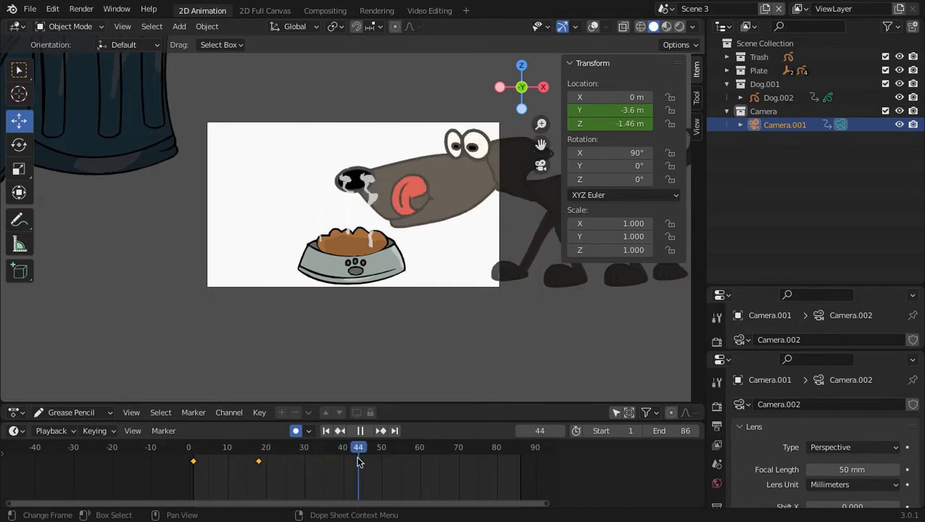
{"action": "left_click_drag", "start_coordinate": [358, 462], "coordinate": [342, 459]}
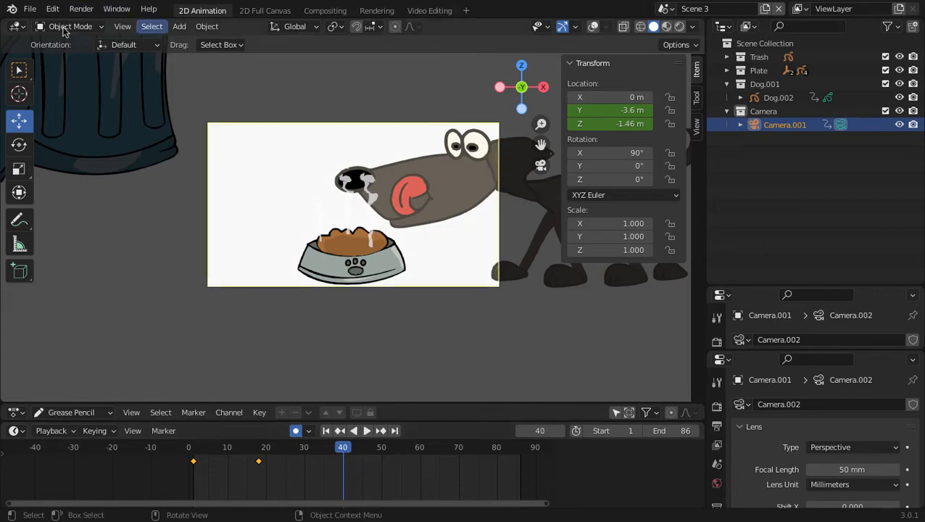
{"action": "left_click", "coordinate": [37, 13]}
{"action": "left_click", "coordinate": [51, 99]}
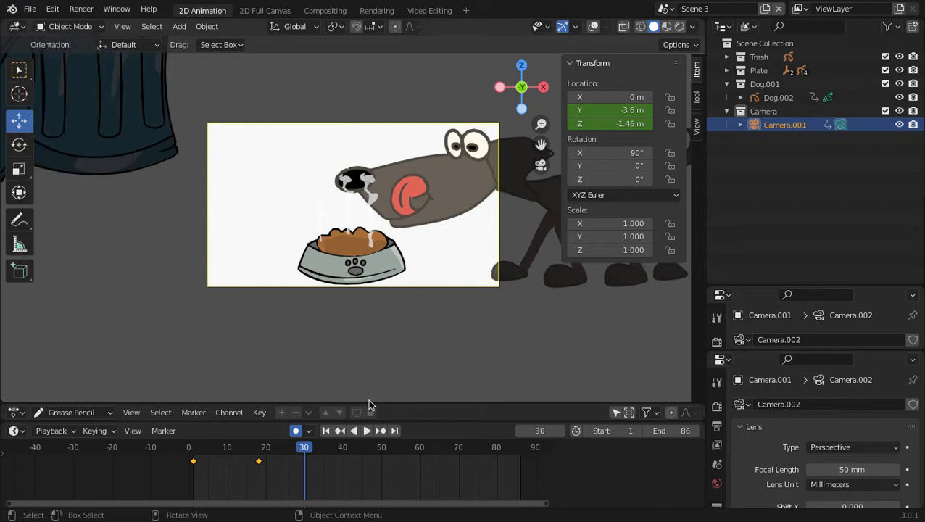
Step: Enlarge the Grease Pencil Dope Sheet and zoom its frame range in around frame 30
{"action": "left_click_drag", "start_coordinate": [244, 422], "coordinate": [236, 493]}
{"action": "left_click_drag", "start_coordinate": [377, 404], "coordinate": [389, 310]}
{"action": "scroll", "coordinate": [290, 389], "scroll_direction": "up", "scroll_amount": 2}
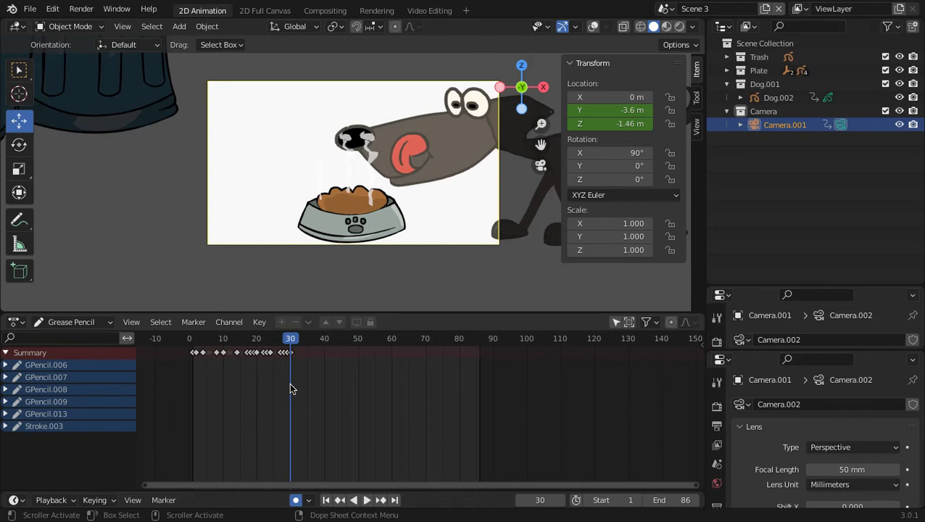
{"action": "scroll", "coordinate": [290, 384], "scroll_direction": "up", "scroll_amount": 8}
{"action": "middle_click_drag", "start_coordinate": [290, 384], "coordinate": [496, 406]}
{"action": "scroll", "coordinate": [508, 406], "scroll_direction": "up", "scroll_amount": 3}
{"action": "scroll", "coordinate": [509, 411], "scroll_direction": "up", "scroll_amount": 4}
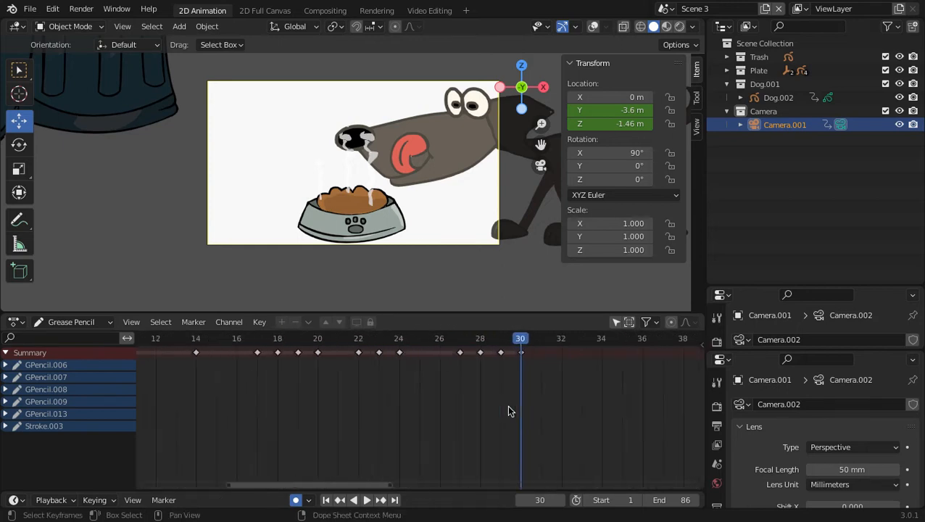
Step: Select the dog, hide the Transform sidebar and enlarge the properties area to show the dog's Grease Pencil layer list
{"action": "left_click", "coordinate": [447, 161]}
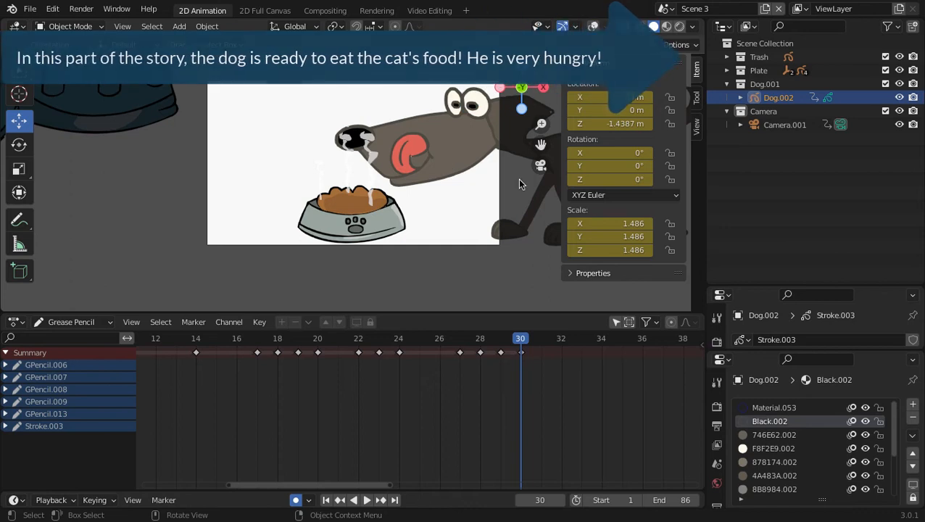
{"action": "key", "text": "n"}
{"action": "left_click_drag", "start_coordinate": [781, 290], "coordinate": [787, 95]}
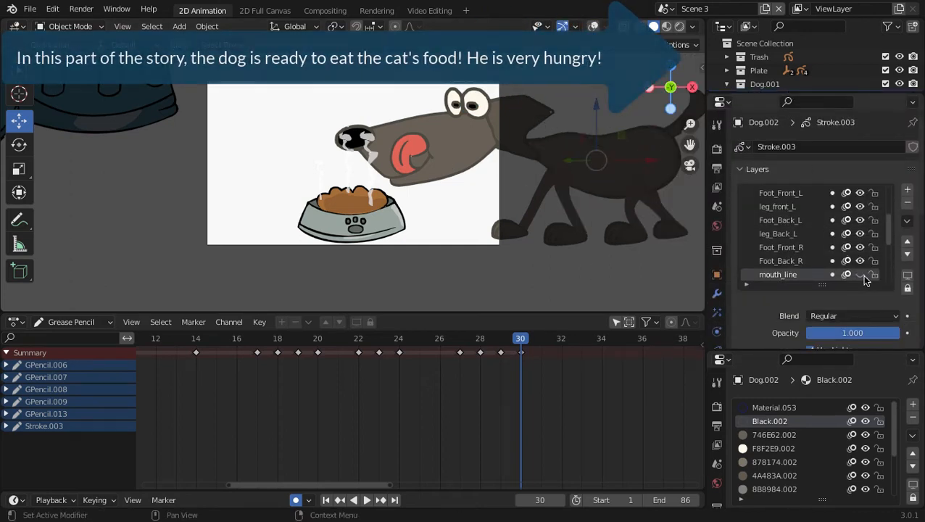
{"action": "scroll", "coordinate": [813, 267], "scroll_direction": "up", "scroll_amount": 3}
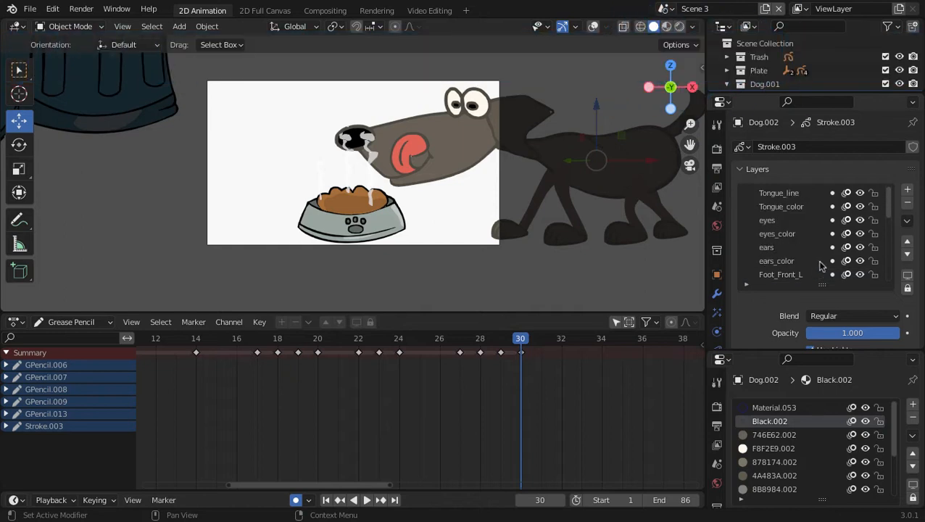
Step: Toggle Tongue_color's visibility to identify it, and lock all the dog's layers except Tongue_line and Tongue_color
{"action": "left_click", "coordinate": [861, 207]}
{"action": "left_click", "coordinate": [861, 208]}
{"action": "left_click", "coordinate": [860, 207]}
{"action": "left_click", "coordinate": [861, 208]}
{"action": "left_click", "coordinate": [907, 223]}
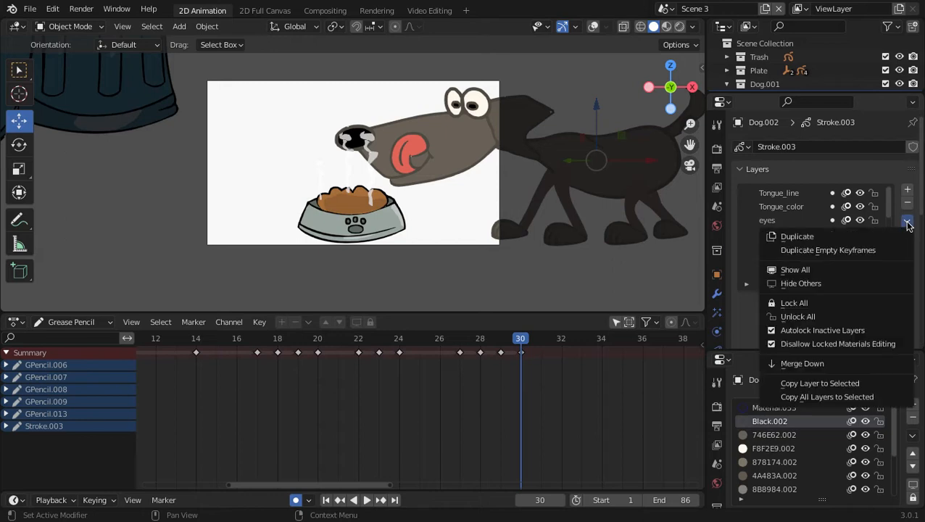
{"action": "left_click", "coordinate": [803, 304]}
{"action": "left_click", "coordinate": [875, 193]}
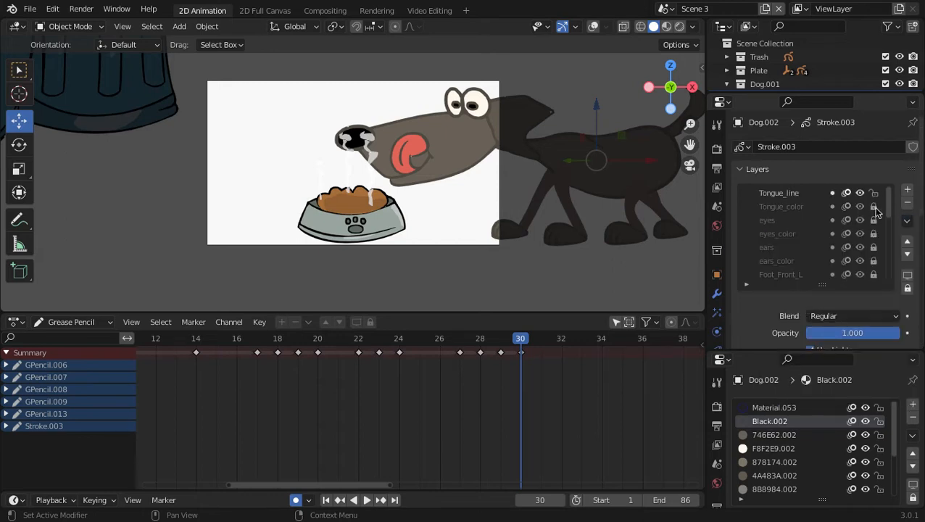
{"action": "left_click", "coordinate": [875, 207]}
Step: Turn on the viewport overlays, select only the dog and enter Edit Mode on it
{"action": "left_click", "coordinate": [593, 27]}
{"action": "scroll", "coordinate": [413, 206], "scroll_direction": "up", "scroll_amount": 4}
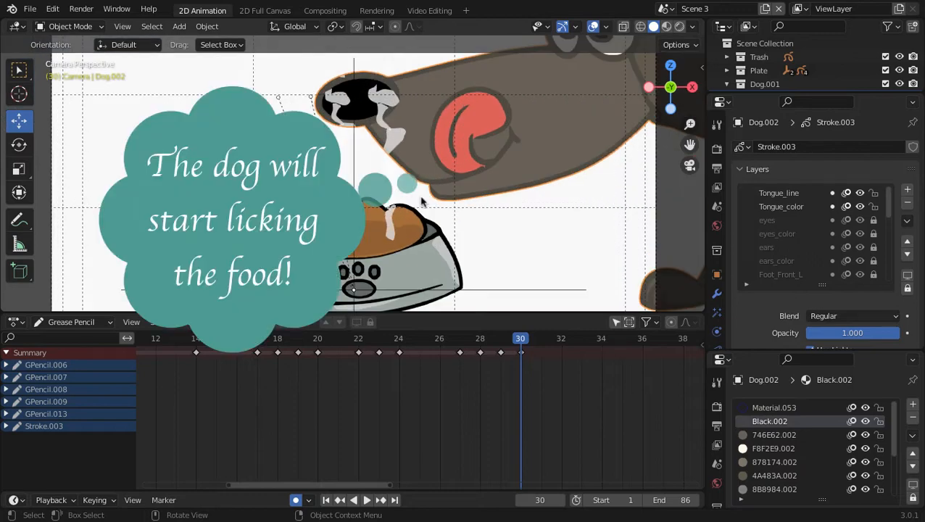
{"action": "key", "text": "a"}
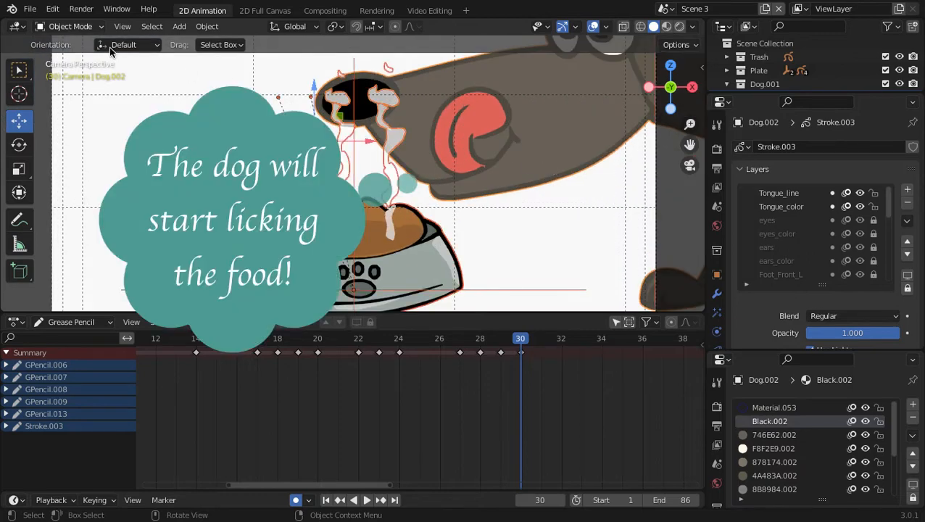
{"action": "left_click", "coordinate": [519, 124]}
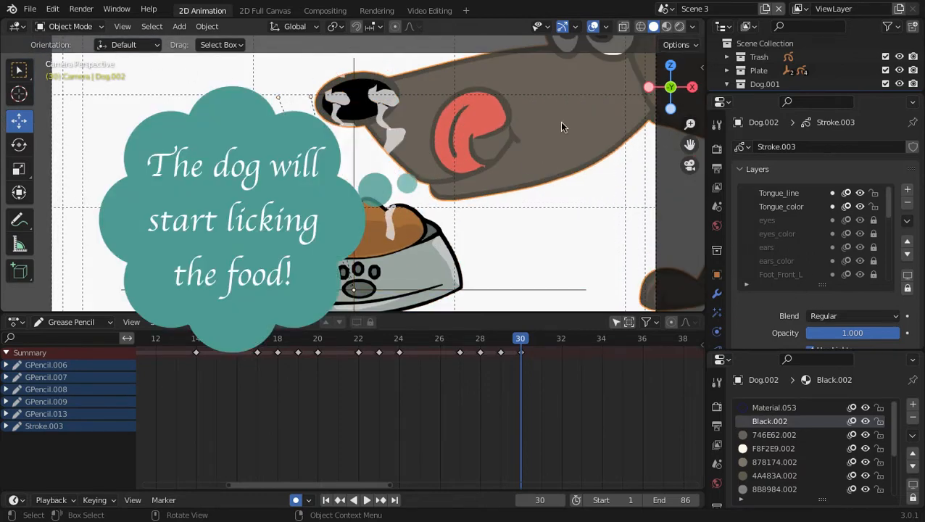
{"action": "left_click", "coordinate": [70, 27]}
{"action": "left_click", "coordinate": [72, 63]}
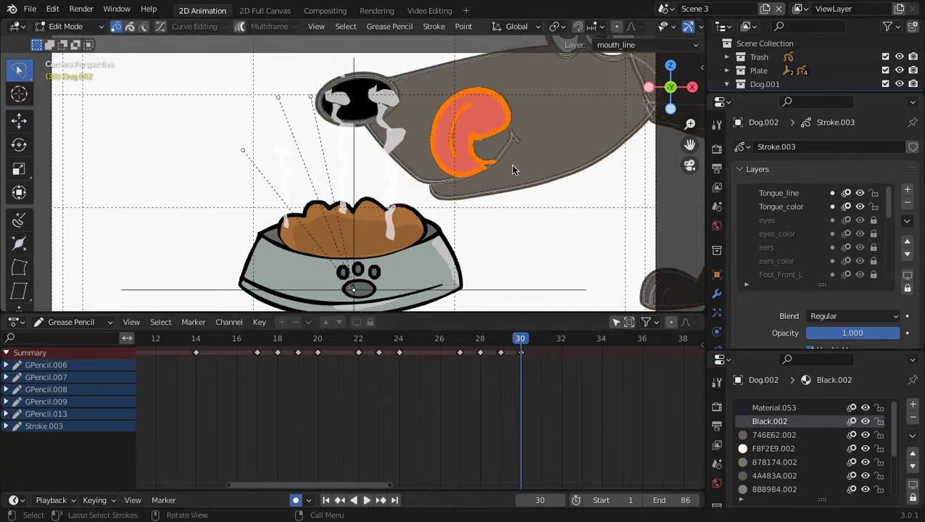
Step: Advance to frame 32 and move the dog's tongue strokes about -0.12 m in X and -0.05 m in Z
{"action": "key", "text": "space"}
{"action": "key", "text": "space"}
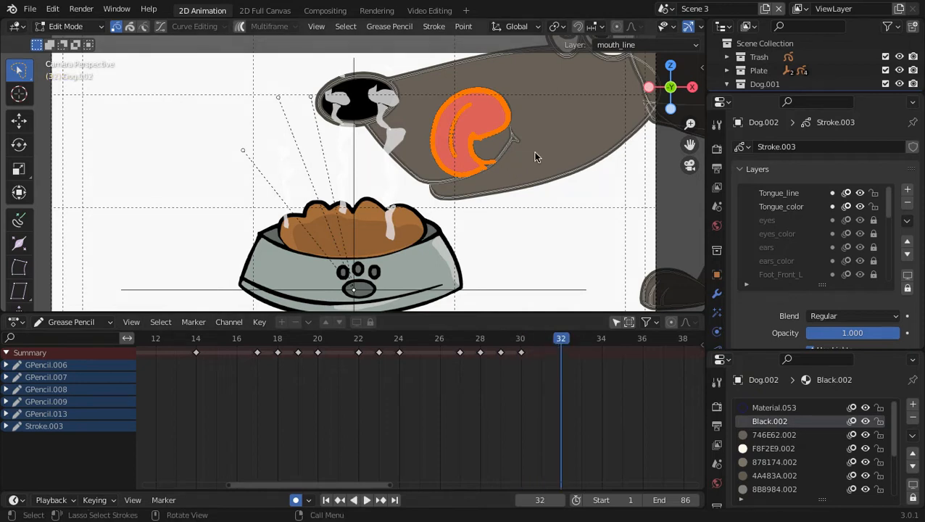
{"action": "key", "text": "g"}
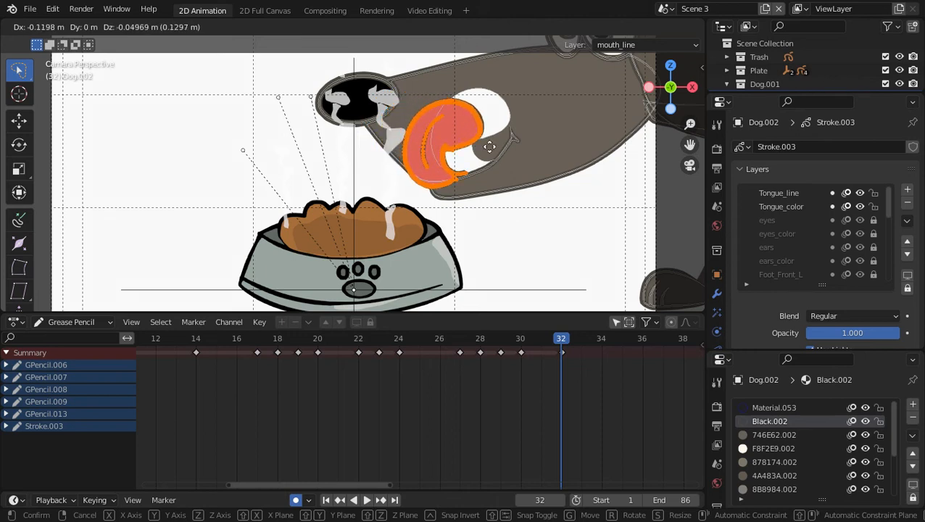
{"action": "left_click", "coordinate": [489, 147]}
{"action": "mouse_move", "coordinate": [562, 343]}
{"action": "left_mouse_down"}
{"action": "mouse_move", "coordinate": [500, 342]}
{"action": "mouse_move", "coordinate": [556, 343]}
{"action": "left_mouse_up"}
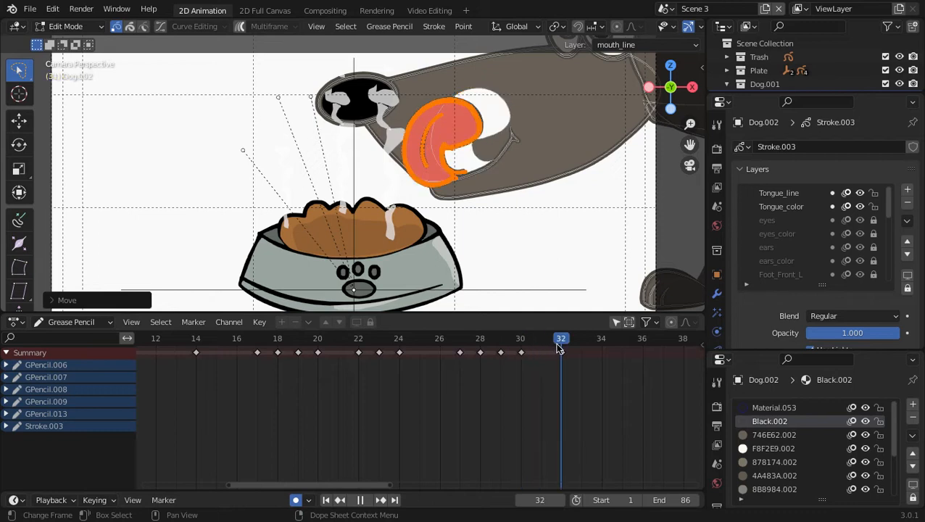
Step: Nudge the tongue strokes back about 0.03 m in X and 0.01 m in Z at frame 32, and scrub to check
{"action": "key", "text": "g"}
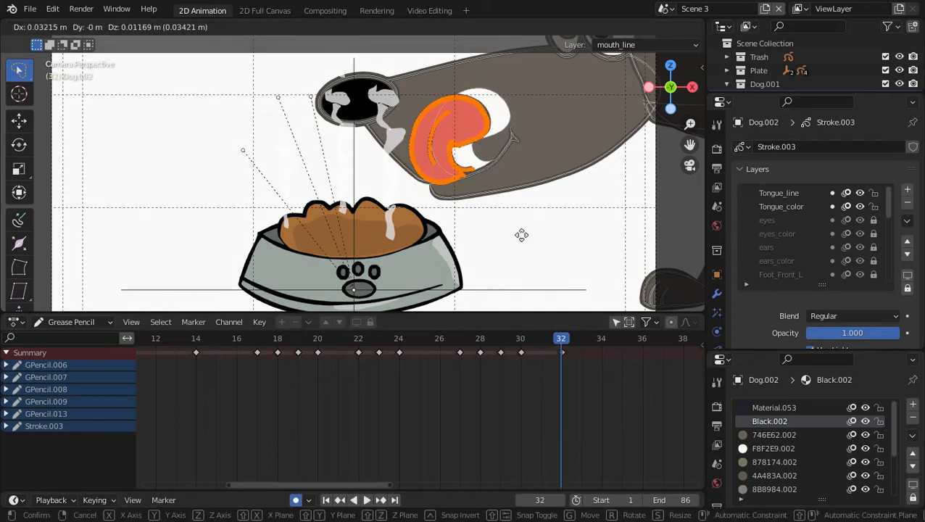
{"action": "left_click", "coordinate": [521, 235]}
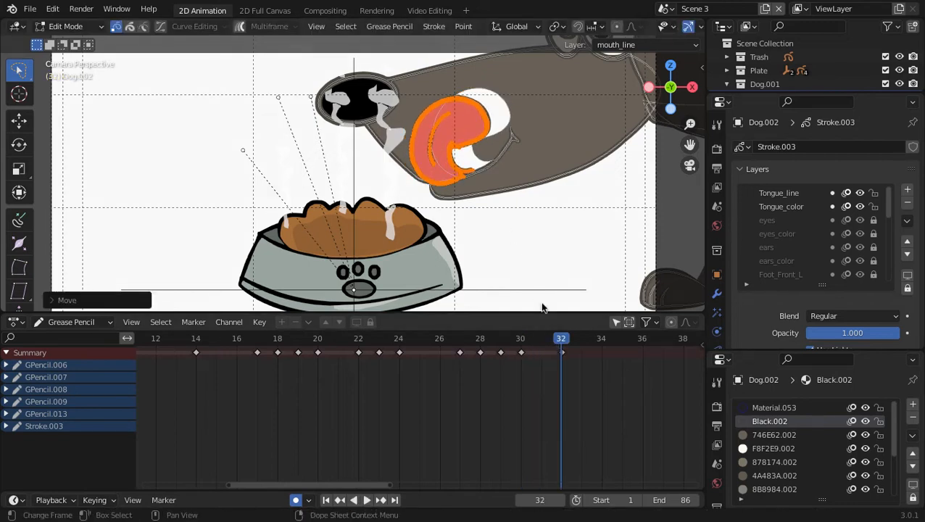
{"action": "left_click_drag", "start_coordinate": [529, 338], "coordinate": [558, 338]}
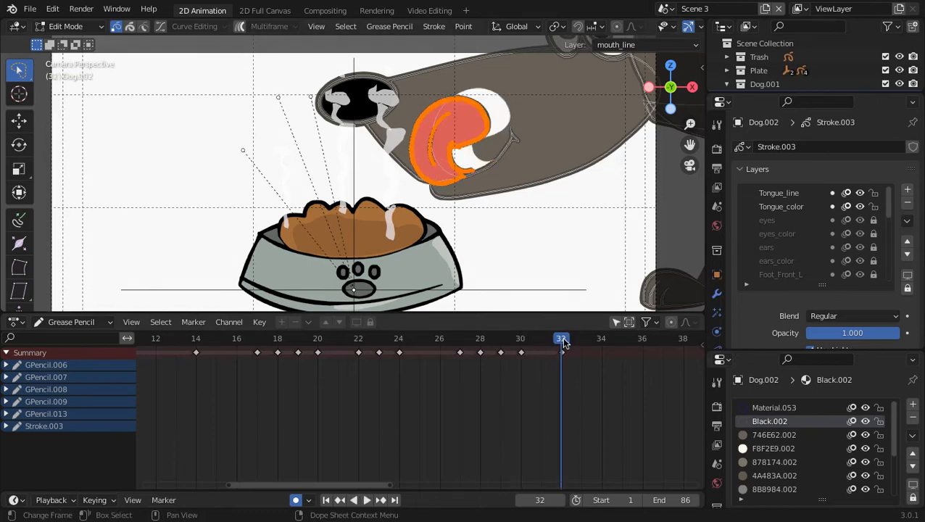
Step: Switch the dog to Sculpt Mode at frame 33
{"action": "left_click", "coordinate": [91, 27]}
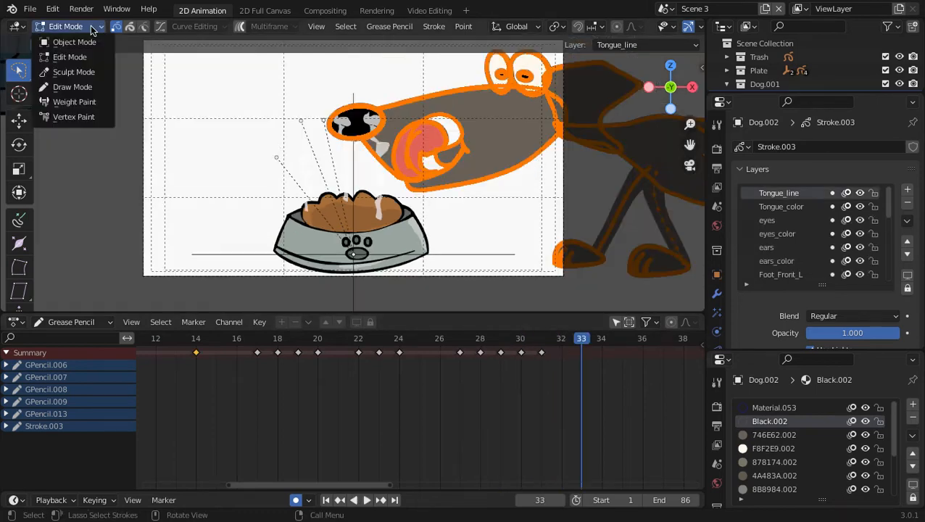
{"action": "left_click", "coordinate": [74, 72]}
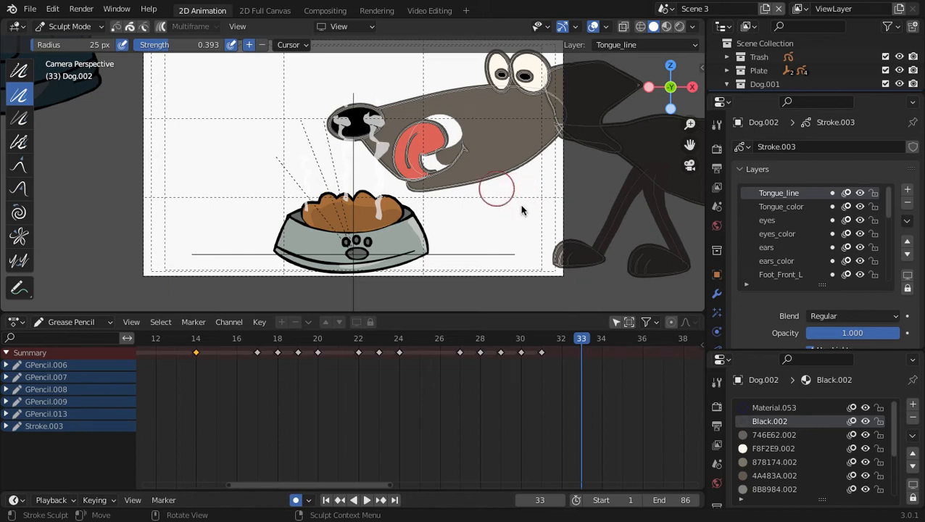
{"action": "key", "text": "f"}
{"action": "left_click", "coordinate": [570, 273]}
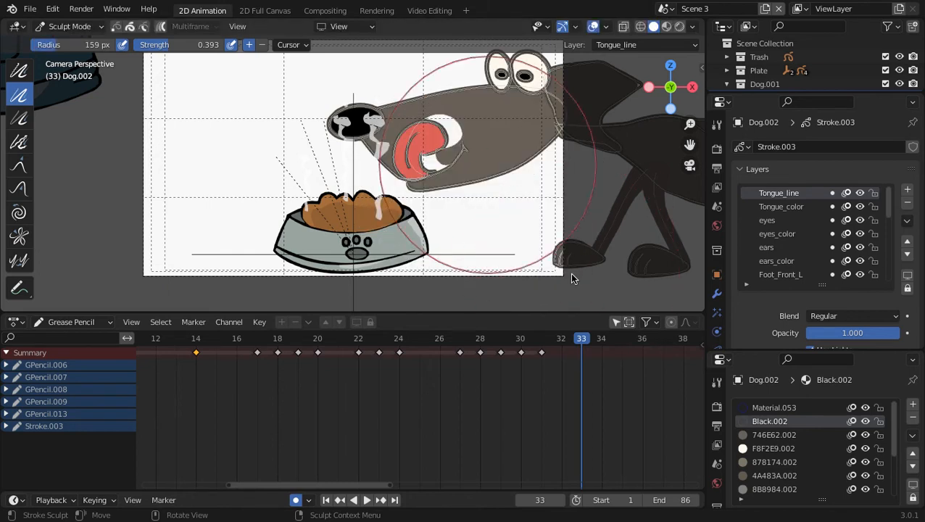
{"action": "key", "text": "space"}
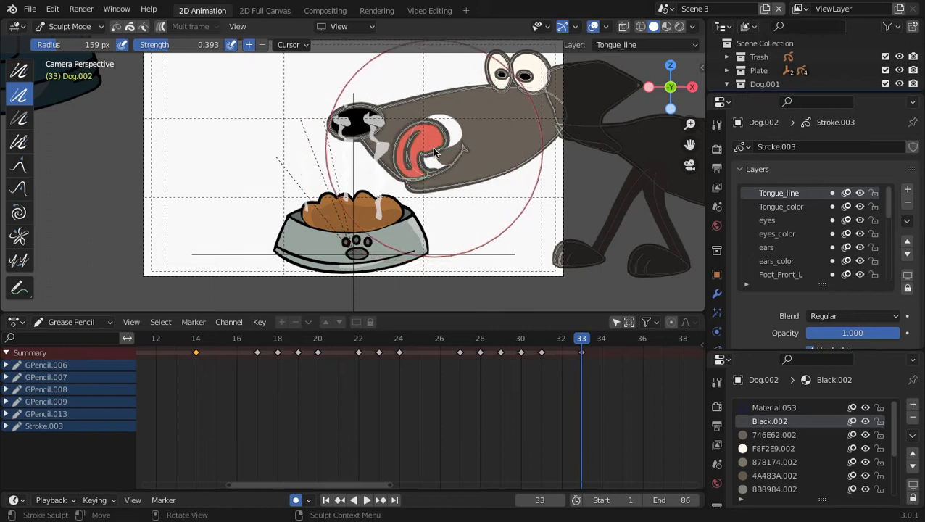
{"action": "key", "text": "Escape"}
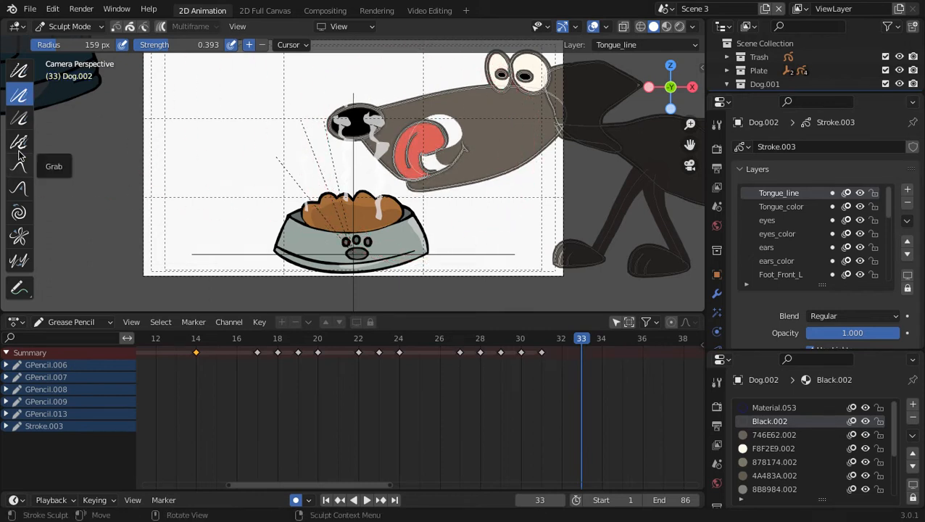
Step: Push the dog's nose, eyes and mouth down toward the food bowl at frame 33, using the Push brush with a 215 px radius
{"action": "left_click", "coordinate": [19, 189]}
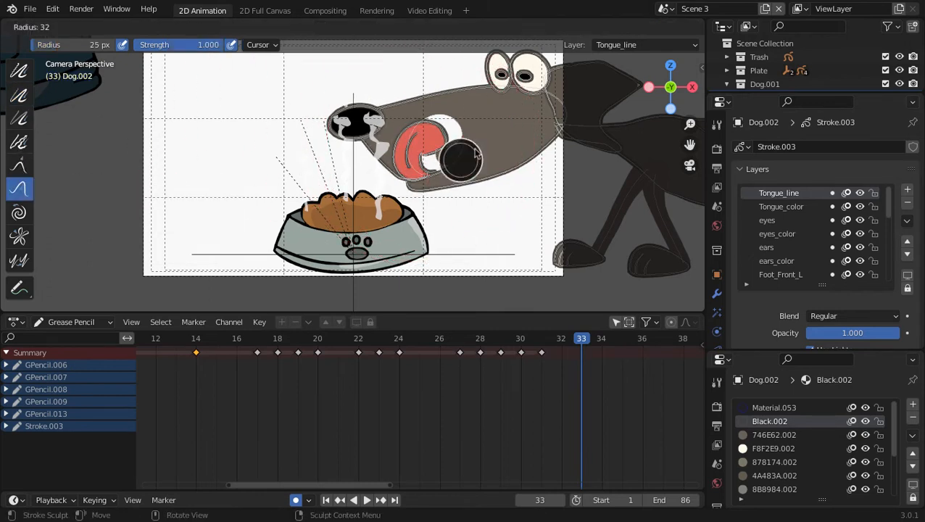
{"action": "key", "text": "f"}
{"action": "left_click", "coordinate": [588, 267]}
{"action": "left_click_drag", "start_coordinate": [388, 124], "coordinate": [382, 142]}
{"action": "left_click_drag", "start_coordinate": [523, 77], "coordinate": [505, 103]}
{"action": "left_click_drag", "start_coordinate": [420, 161], "coordinate": [416, 165]}
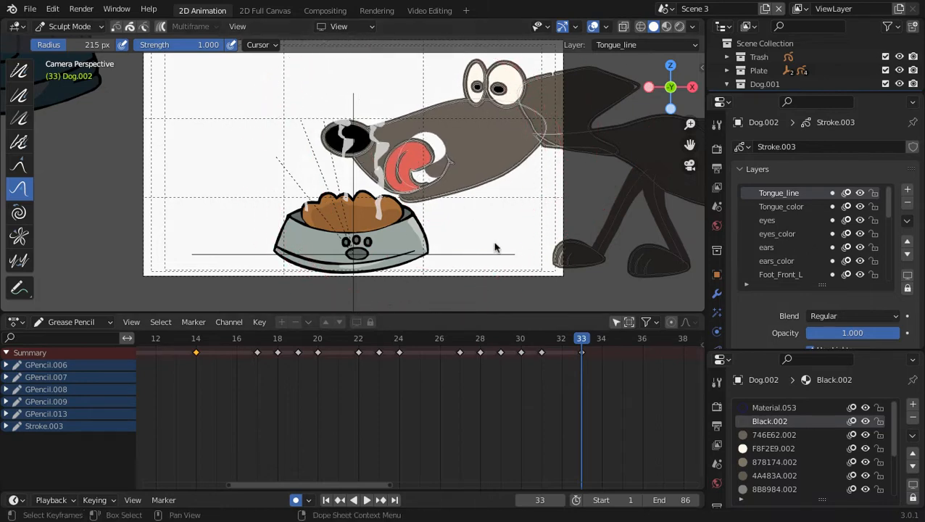
Step: Go back to frame 14 and switch the dog to Edit Mode
{"action": "mouse_move", "coordinate": [569, 338]}
{"action": "left_mouse_down"}
{"action": "mouse_move", "coordinate": [462, 339]}
{"action": "mouse_move", "coordinate": [582, 339]}
{"action": "mouse_move", "coordinate": [195, 344]}
{"action": "left_mouse_up"}
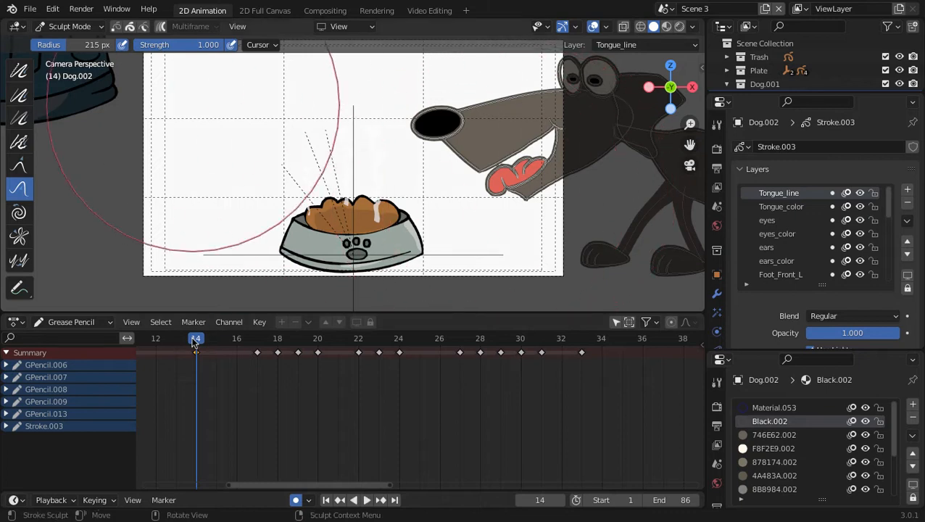
{"action": "left_click", "coordinate": [80, 27]}
{"action": "left_click", "coordinate": [70, 58]}
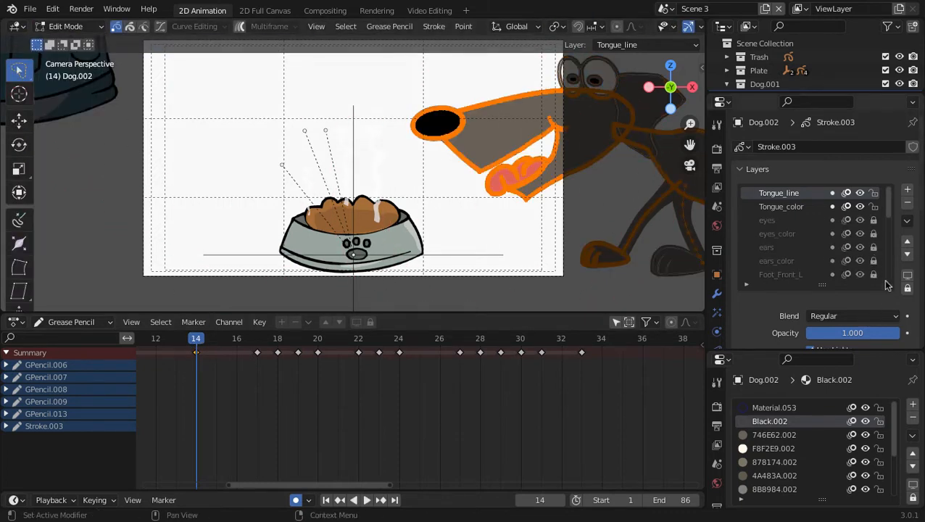
Step: Lock all of the dog's layers again and unlock the tongue layers for editing
{"action": "scroll", "coordinate": [887, 279], "scroll_direction": "down", "scroll_amount": 5}
{"action": "left_click", "coordinate": [909, 222]}
{"action": "left_click", "coordinate": [911, 224]}
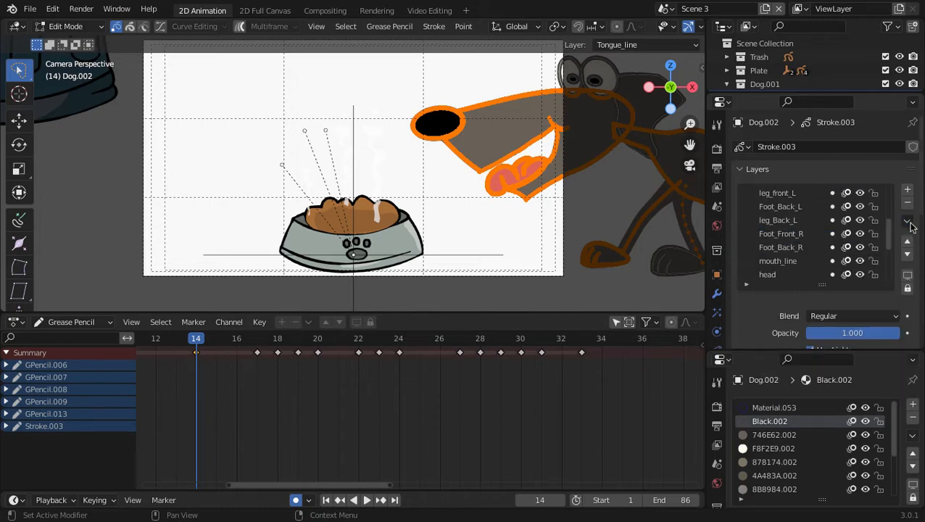
{"action": "left_click", "coordinate": [910, 222]}
{"action": "left_click", "coordinate": [811, 303]}
{"action": "scroll", "coordinate": [819, 232], "scroll_direction": "up", "scroll_amount": 5}
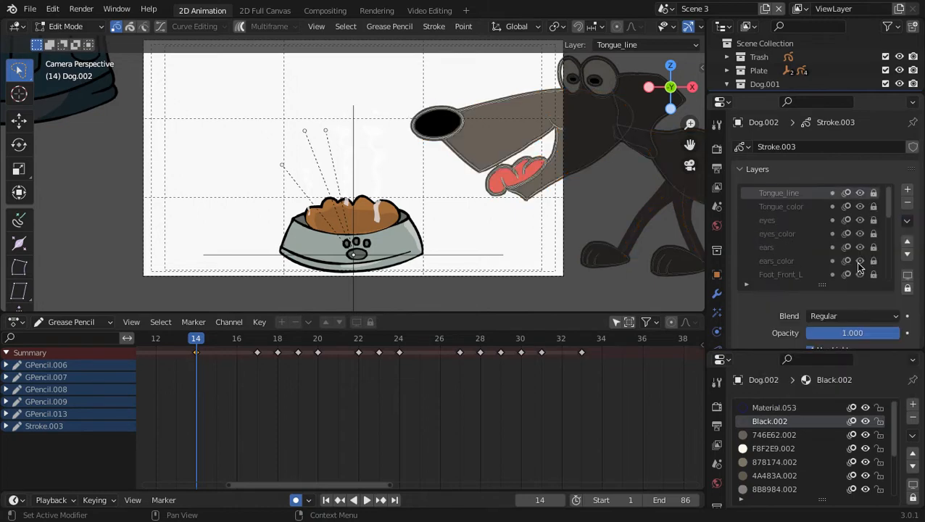
{"action": "left_click", "coordinate": [875, 193]}
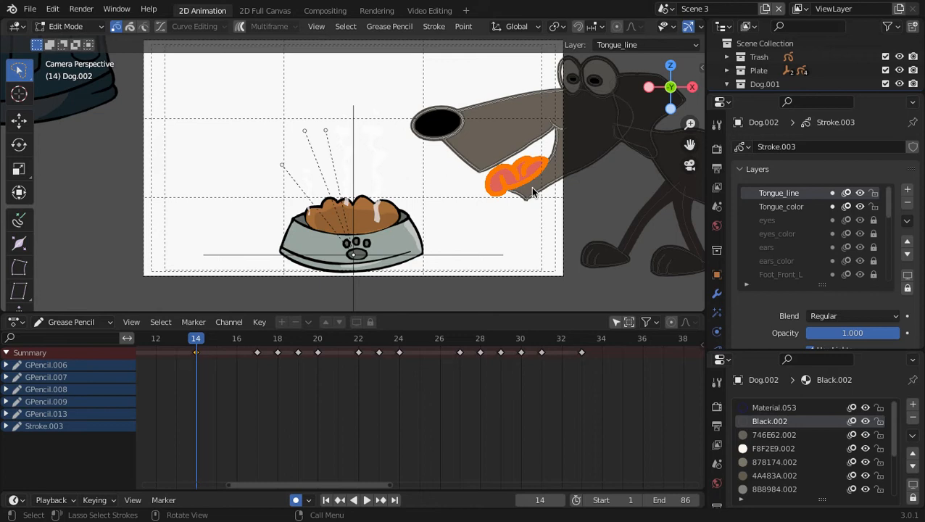
Step: Copy all tongue strokes from frame 14, paste them at frame 33, and place the copy in the empty space below the dog's head
{"action": "key", "text": "alt+a"}
{"action": "key", "text": "a"}
{"action": "scroll", "coordinate": [505, 167], "scroll_direction": "up", "scroll_amount": 2}
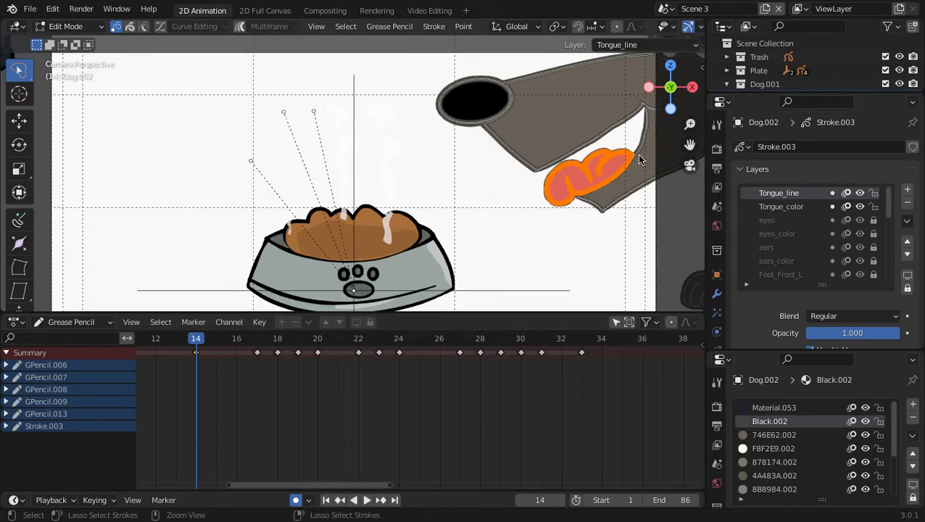
{"action": "key", "text": "space"}
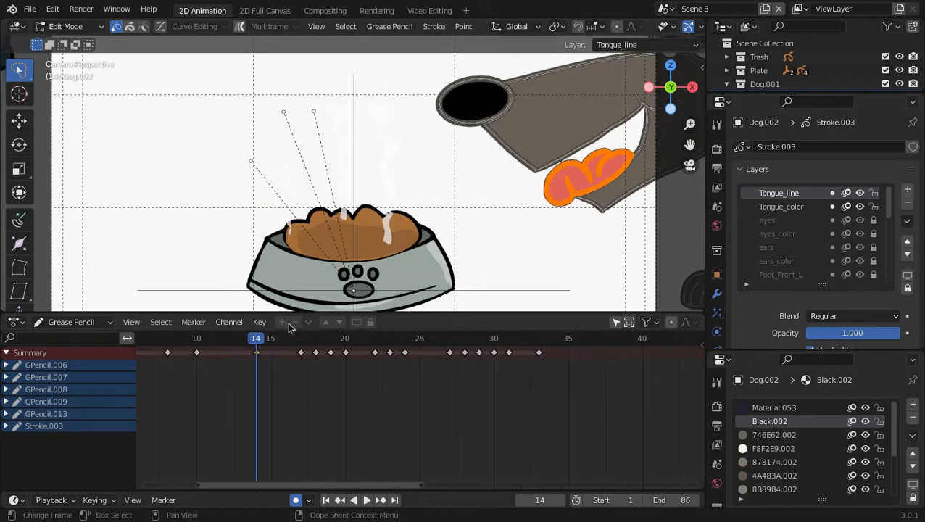
{"action": "scroll", "coordinate": [499, 371], "scroll_direction": "down", "scroll_amount": 2}
{"action": "key", "text": "space"}
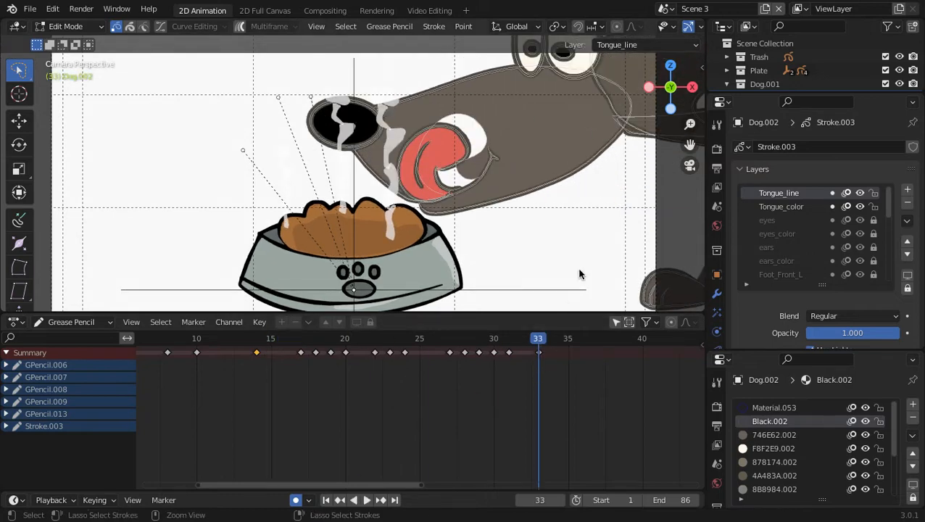
{"action": "key", "text": "ctrl+v"}
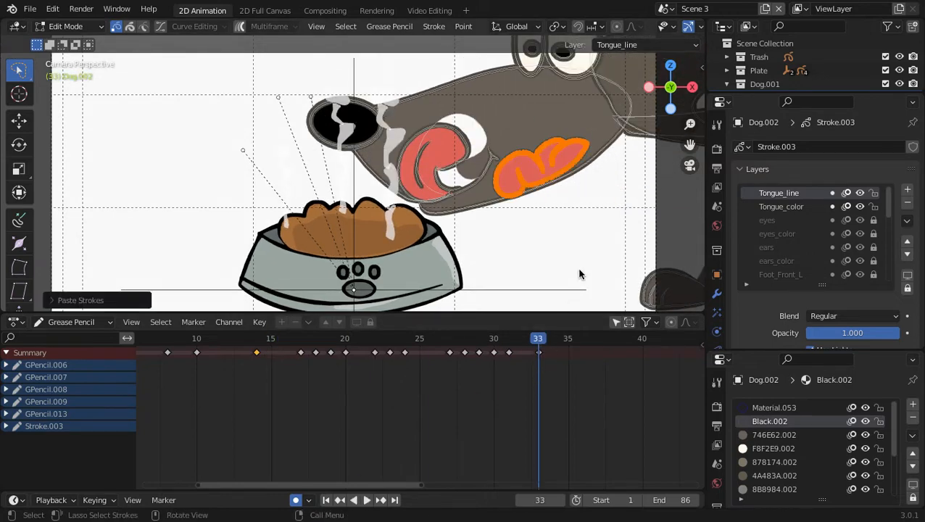
{"action": "key", "text": "g"}
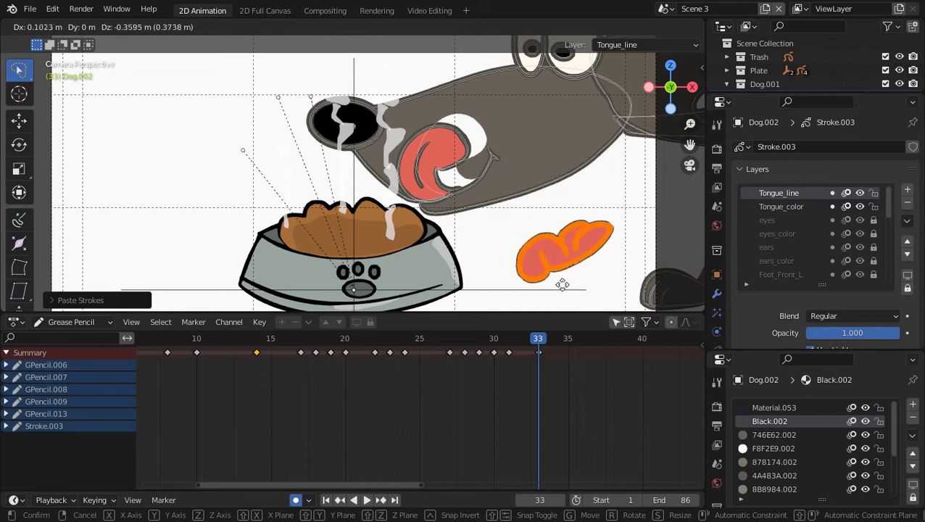
{"action": "left_click", "coordinate": [555, 284]}
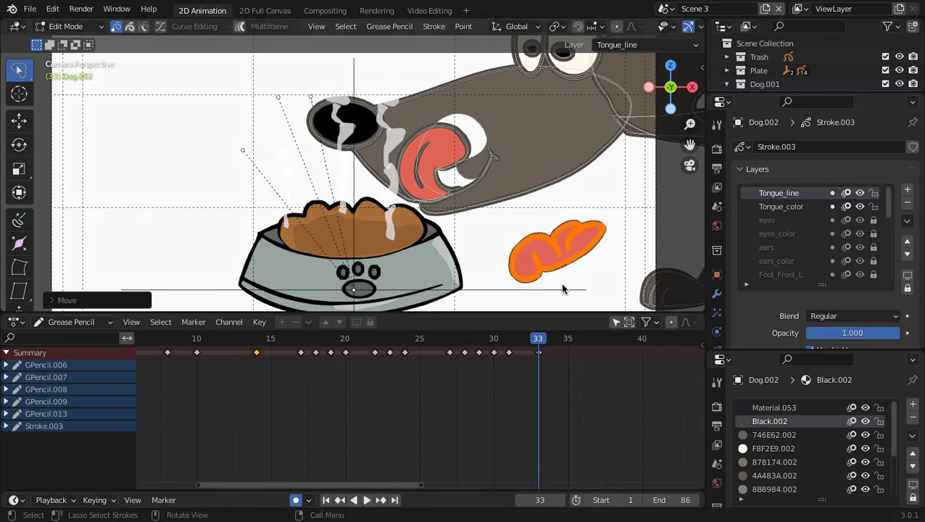
Step: Select only the old curled tongue in the dog's mouth at frame 33 and delete its points
{"action": "left_click", "coordinate": [454, 166]}
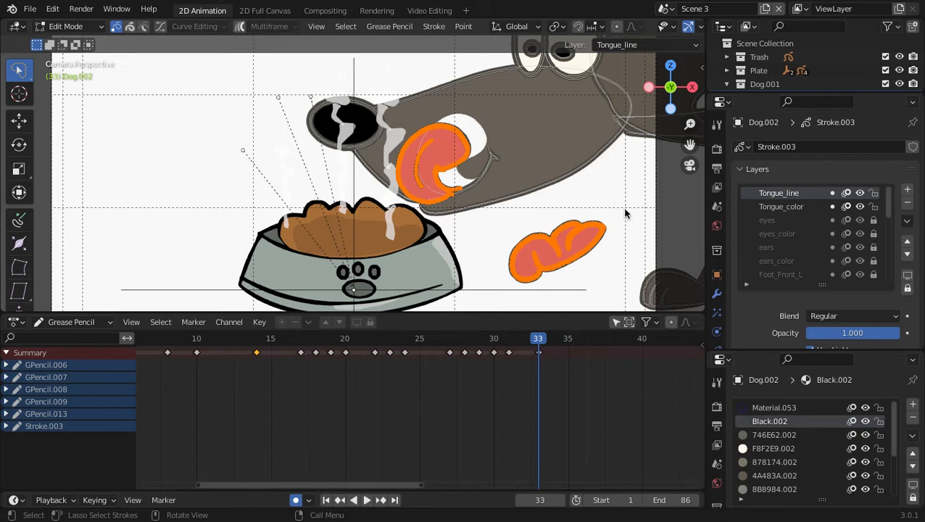
{"action": "mouse_move", "coordinate": [625, 209]}
{"action": "left_mouse_down", "text": "ctrl"}
{"action": "mouse_move", "coordinate": [487, 305]}
{"action": "mouse_move", "coordinate": [614, 291]}
{"action": "left_mouse_up", "text": "ctrl"}
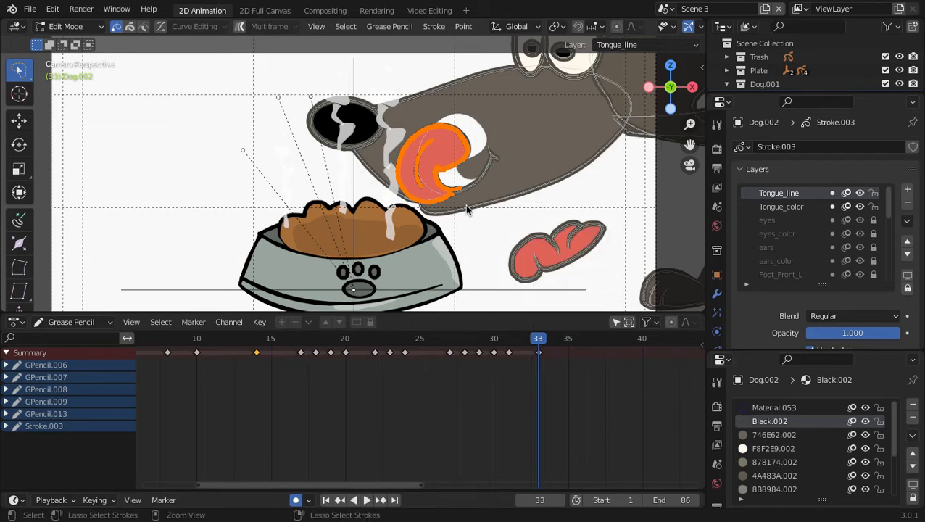
{"action": "key", "text": "x"}
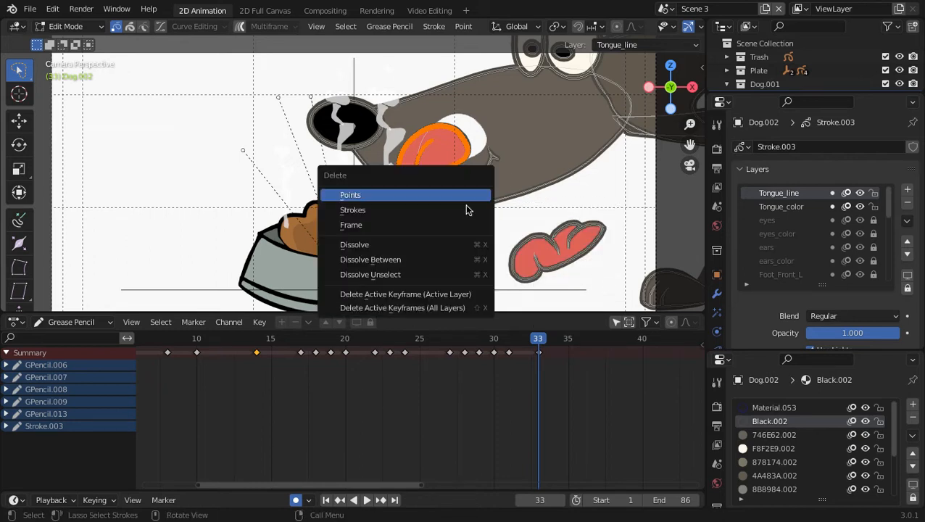
{"action": "left_click", "coordinate": [422, 199]}
Step: Move the pasted tongue to the dog's lower jaw over the food, about -0.66 m in X and 0.16 m in Z
{"action": "mouse_move", "coordinate": [630, 227]}
{"action": "left_mouse_down"}
{"action": "mouse_move", "coordinate": [624, 286]}
{"action": "mouse_move", "coordinate": [608, 280]}
{"action": "left_mouse_up"}
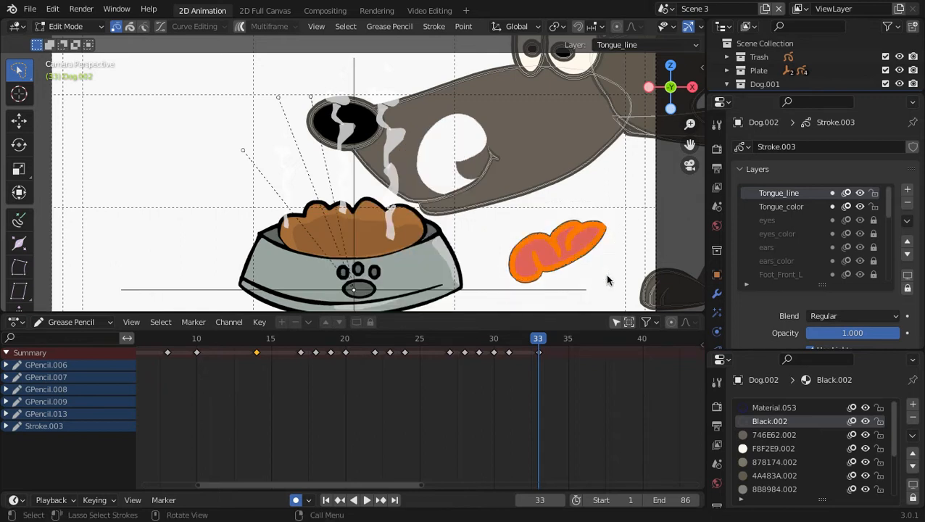
{"action": "key", "text": "g"}
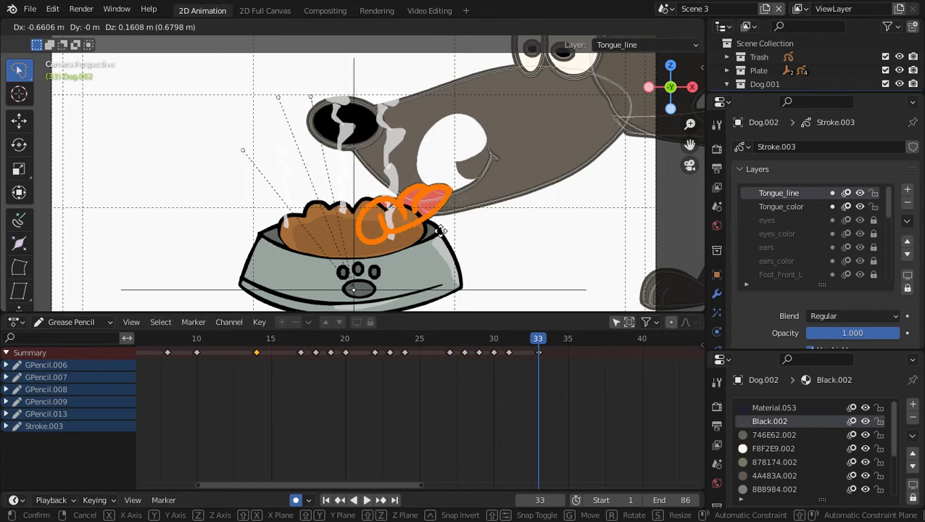
{"action": "left_click", "coordinate": [441, 231]}
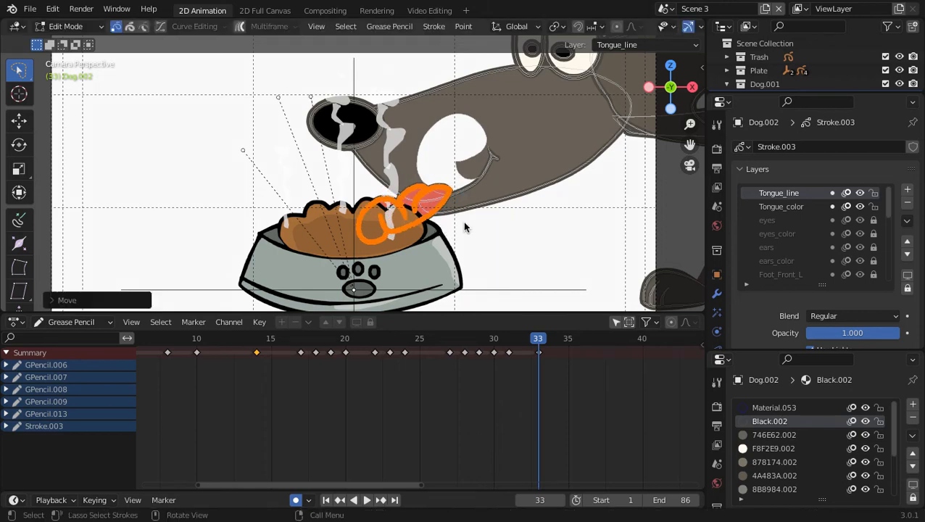
{"action": "left_click", "coordinate": [465, 227]}
{"action": "scroll", "coordinate": [464, 225], "scroll_direction": "down", "scroll_amount": 3}
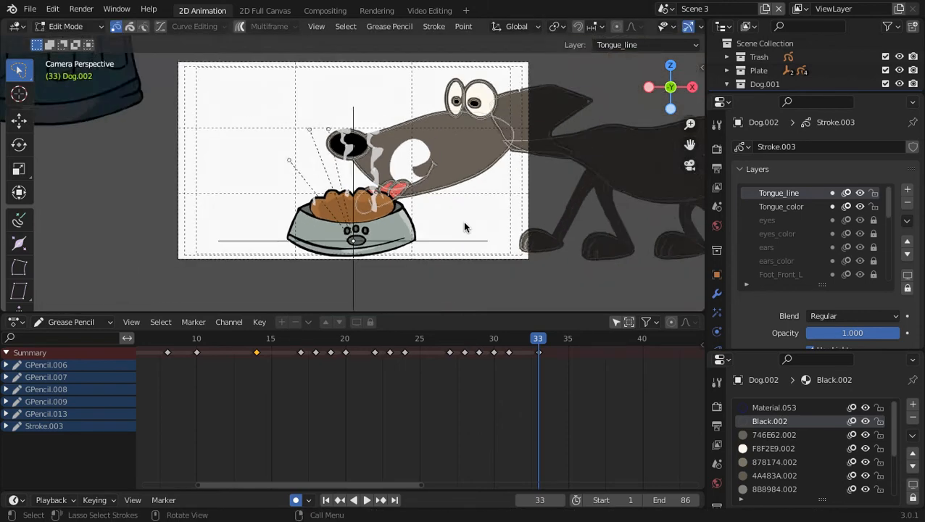
{"action": "scroll", "coordinate": [463, 222], "scroll_direction": "up", "scroll_amount": 4}
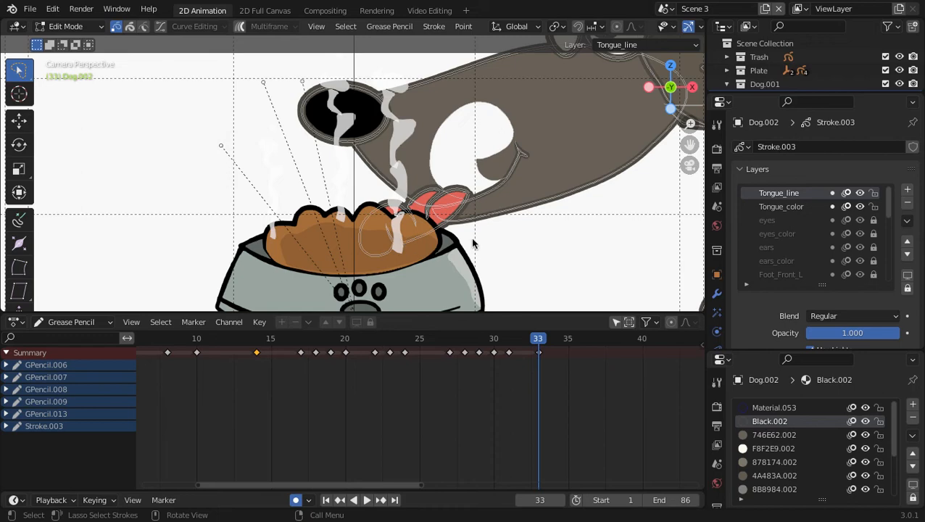
{"action": "scroll", "coordinate": [470, 250], "scroll_direction": "down", "scroll_amount": 3}
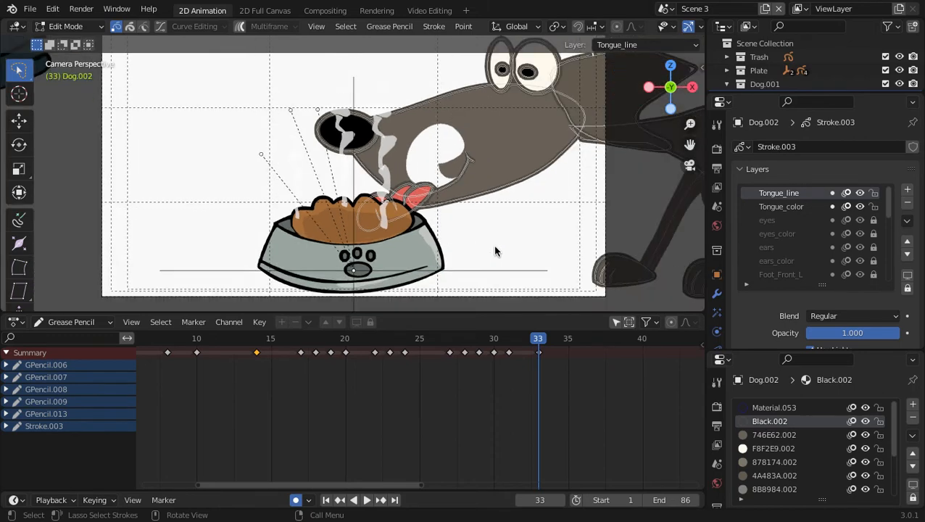
Step: Go back to frame 31, unlock all of the dog's layers, and enlarge the material settings area
{"action": "key", "text": "Down"}
{"action": "scroll", "coordinate": [842, 247], "scroll_direction": "down", "scroll_amount": 4}
{"action": "left_click", "coordinate": [907, 221]}
{"action": "left_click", "coordinate": [907, 221]}
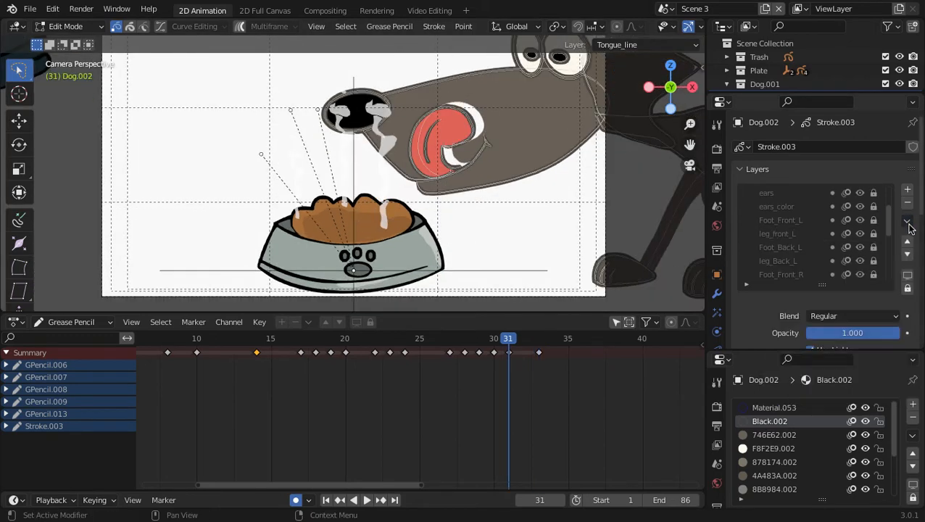
{"action": "left_click", "coordinate": [907, 220]}
{"action": "left_click", "coordinate": [809, 321]}
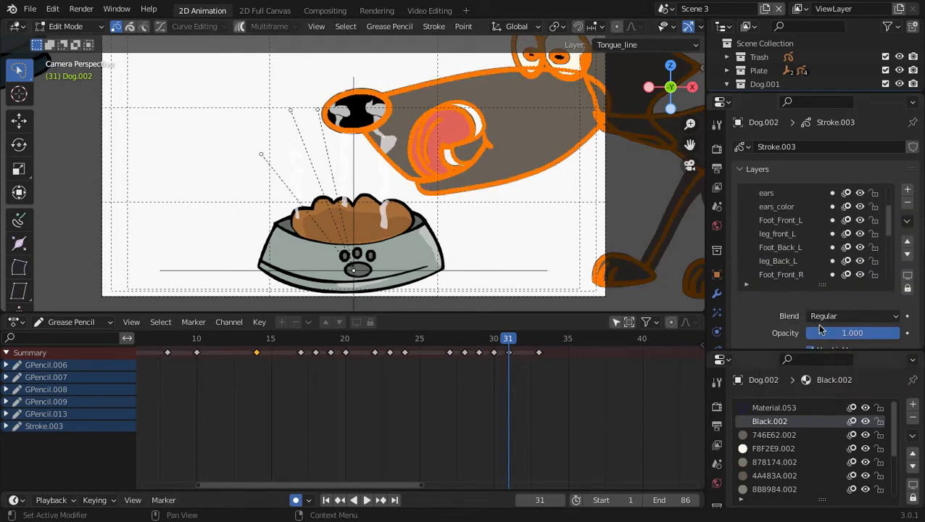
{"action": "left_click_drag", "start_coordinate": [865, 353], "coordinate": [862, 190]}
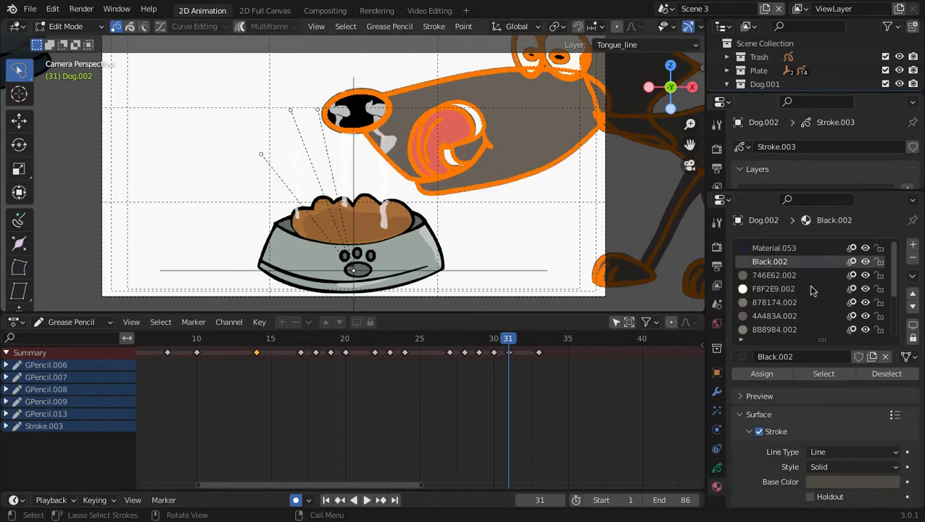
Step: Toggle the visibility of the 746E62.002 material to examine which parts of the dog use it
{"action": "left_click", "coordinate": [866, 275]}
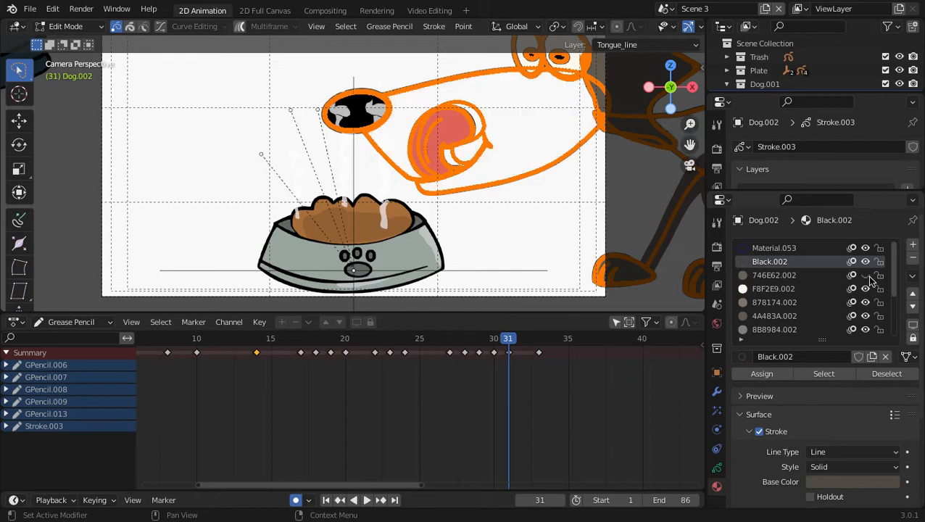
{"action": "left_click", "coordinate": [866, 276]}
{"action": "left_click", "coordinate": [866, 276]}
{"action": "left_click", "coordinate": [866, 276]}
{"action": "left_click", "coordinate": [866, 275]}
{"action": "left_click", "coordinate": [870, 279]}
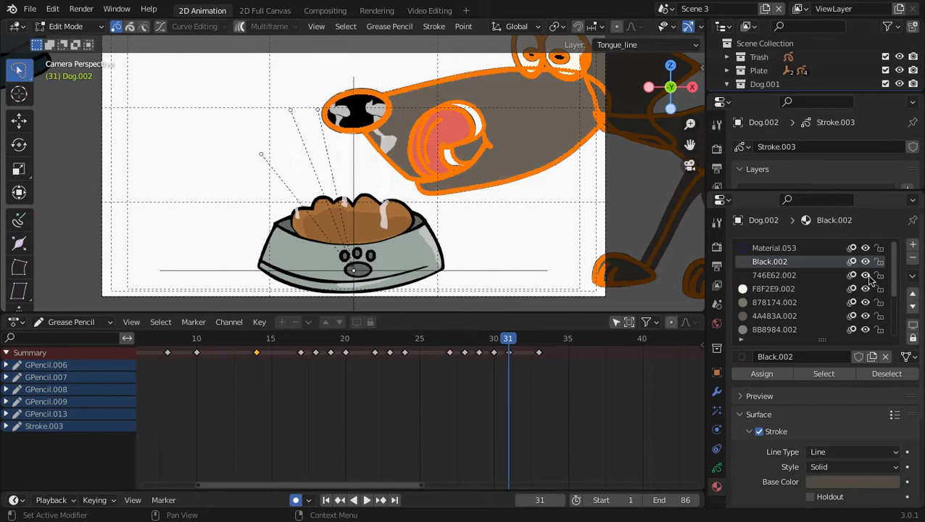
{"action": "left_click", "coordinate": [869, 278]}
{"action": "left_click", "coordinate": [870, 279]}
{"action": "left_click", "coordinate": [865, 277]}
{"action": "left_click", "coordinate": [865, 277]}
Step: Lock all of the dog's materials except 746E62.002 and keep every material visible
{"action": "left_click", "coordinate": [858, 275]}
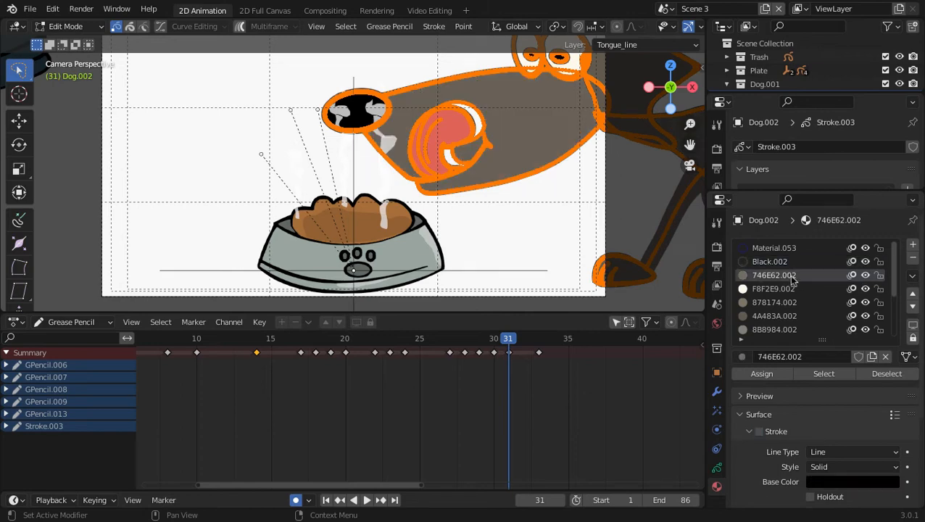
{"action": "left_click", "coordinate": [913, 275]}
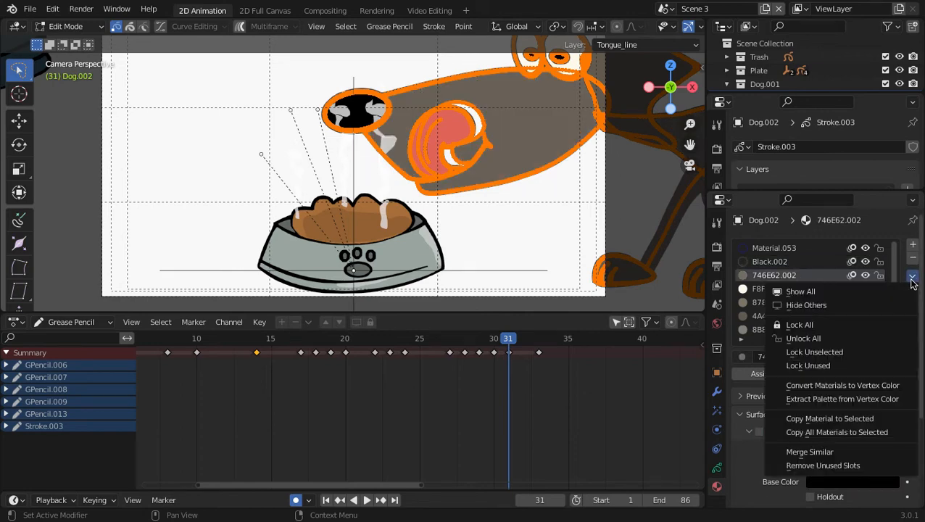
{"action": "left_click", "coordinate": [805, 366]}
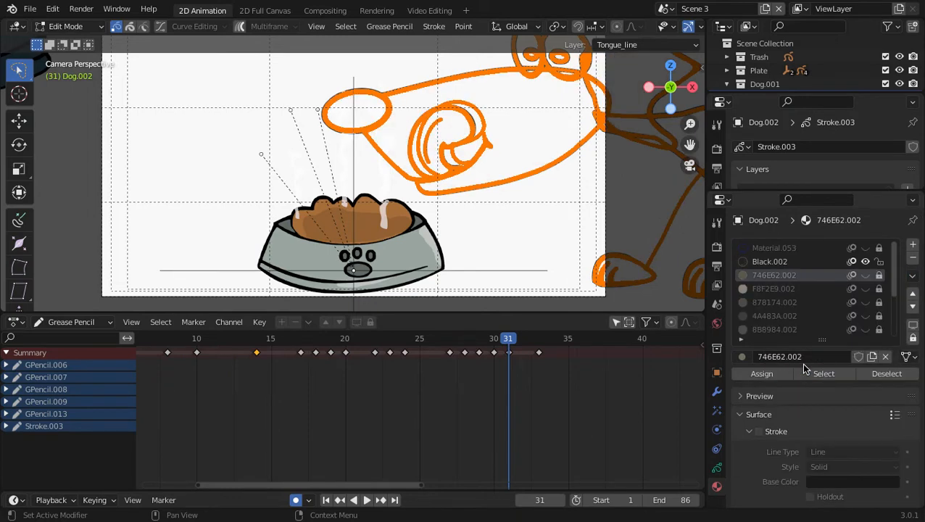
{"action": "left_click", "coordinate": [913, 276]}
{"action": "left_click", "coordinate": [821, 329]}
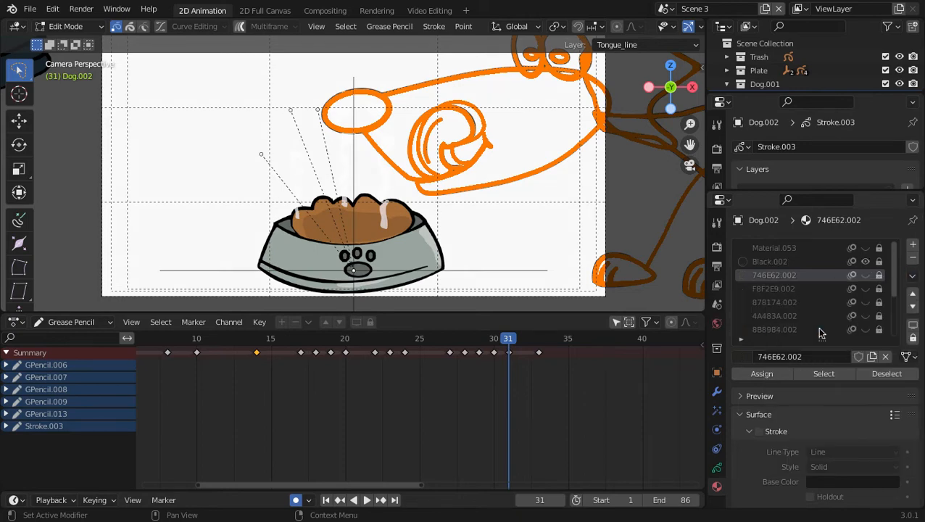
{"action": "left_click", "coordinate": [866, 275]}
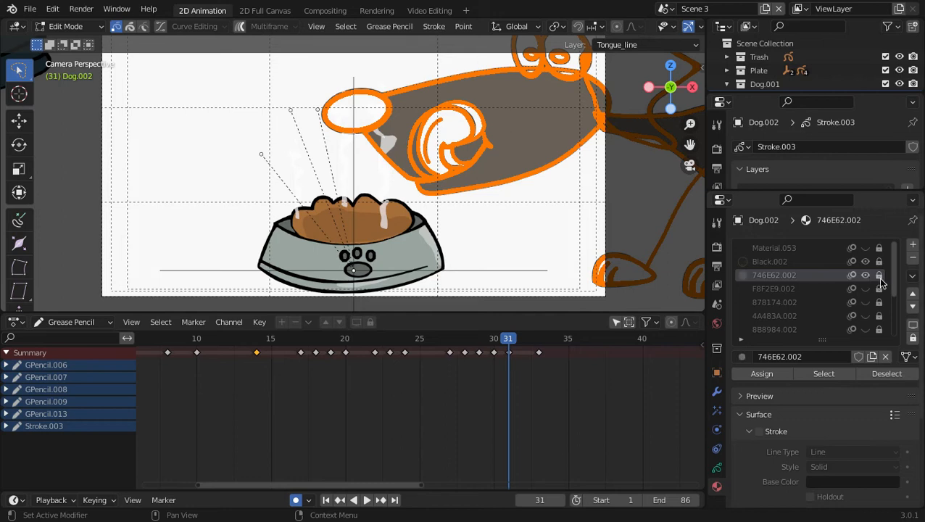
{"action": "left_click", "coordinate": [879, 276]}
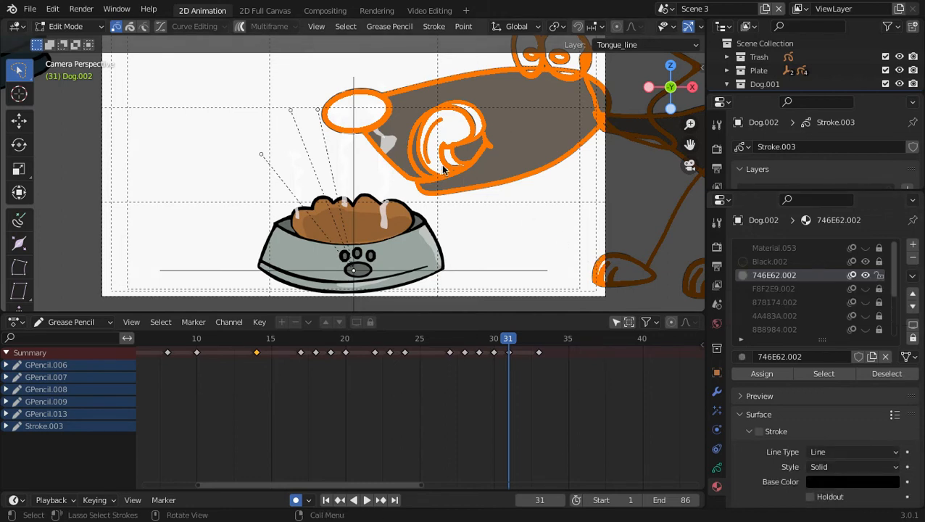
{"action": "left_click", "coordinate": [912, 275]}
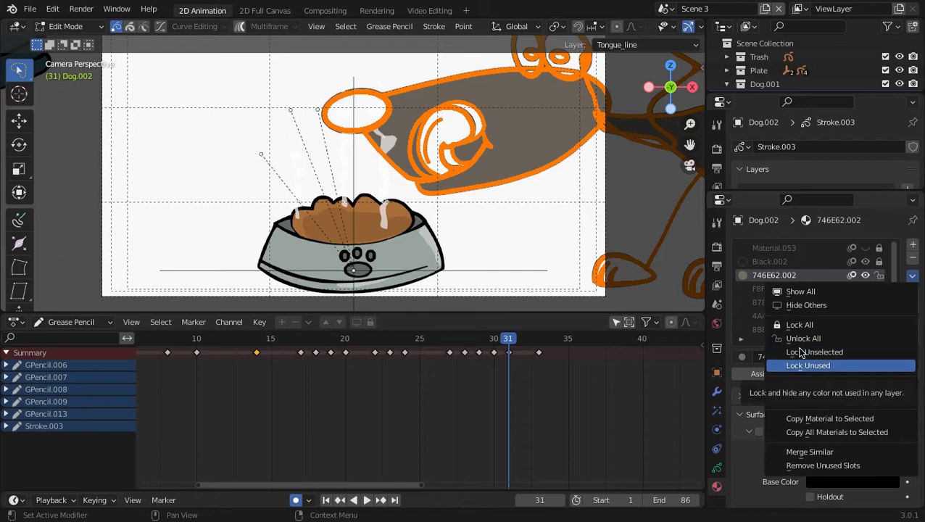
{"action": "left_click", "coordinate": [801, 292]}
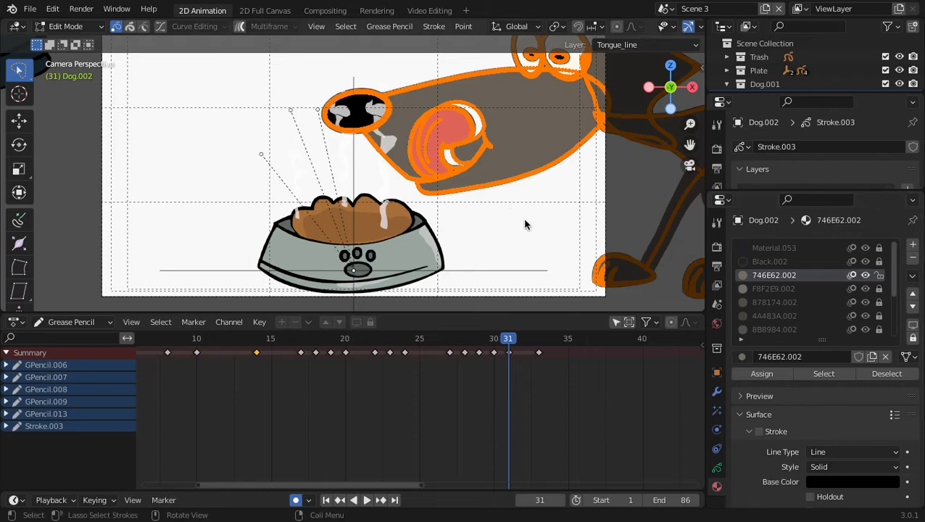
Step: Select the complete 746E62.002 fill strokes of the dog's head at frame 31 and delete their points
{"action": "key", "text": "alt+a"}
{"action": "key", "text": "a"}
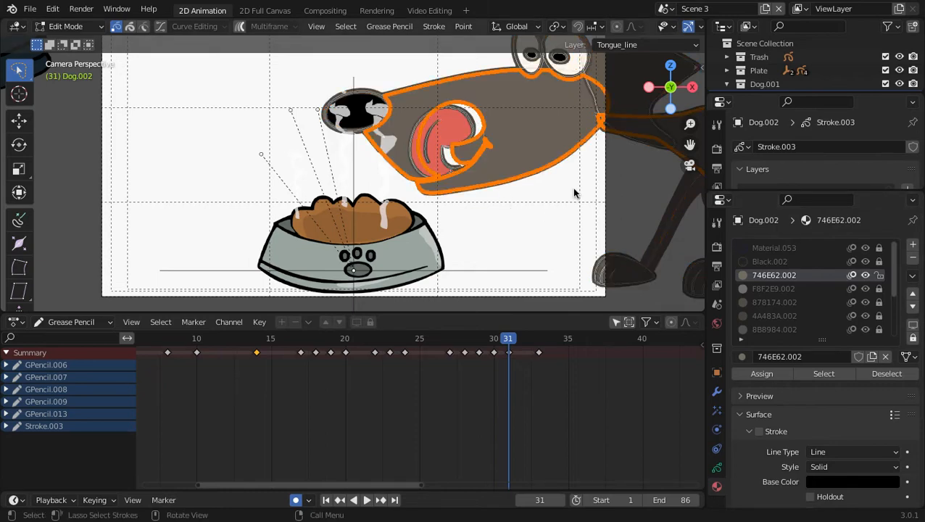
{"action": "mouse_move", "coordinate": [571, 231]}
{"action": "left_mouse_down"}
{"action": "mouse_move", "coordinate": [560, 173]}
{"action": "mouse_move", "coordinate": [440, 52]}
{"action": "mouse_move", "coordinate": [385, 90]}
{"action": "left_mouse_up"}
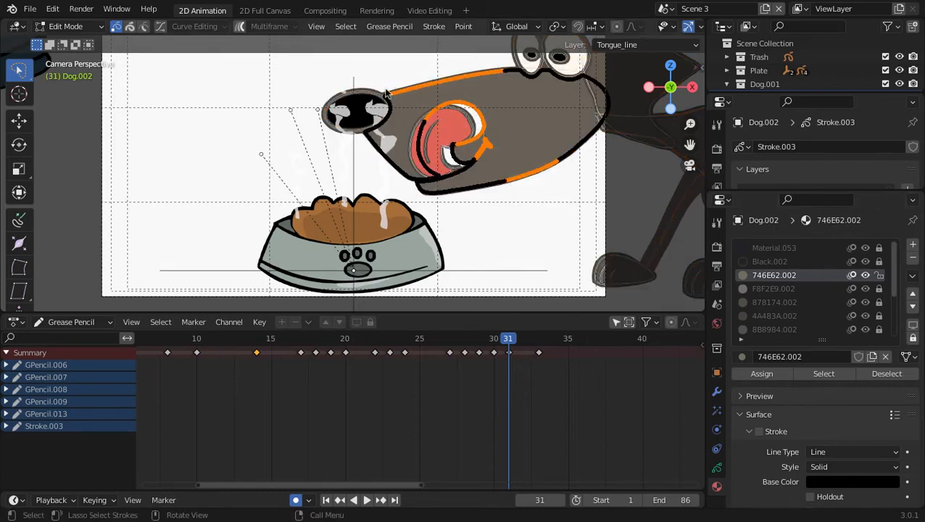
{"action": "key", "text": "ctrl+l"}
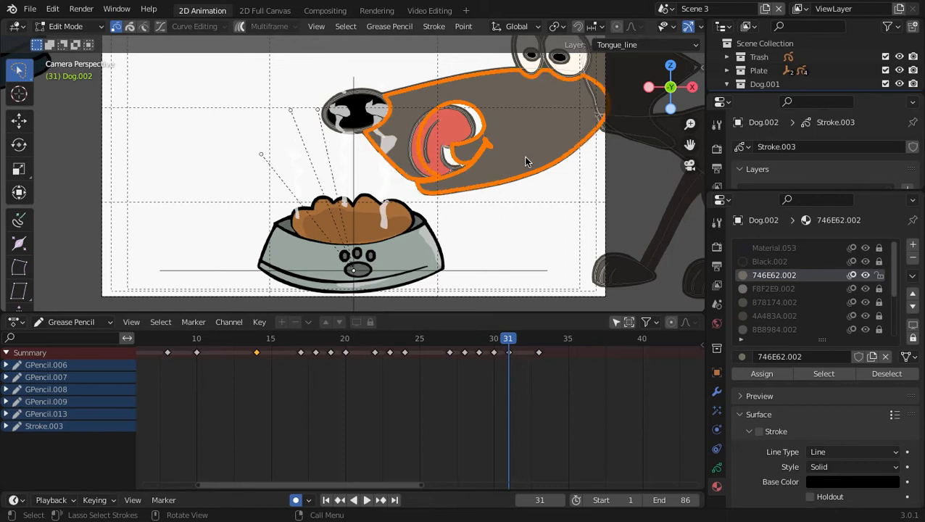
{"action": "key", "text": "x"}
{"action": "left_click", "coordinate": [419, 171]}
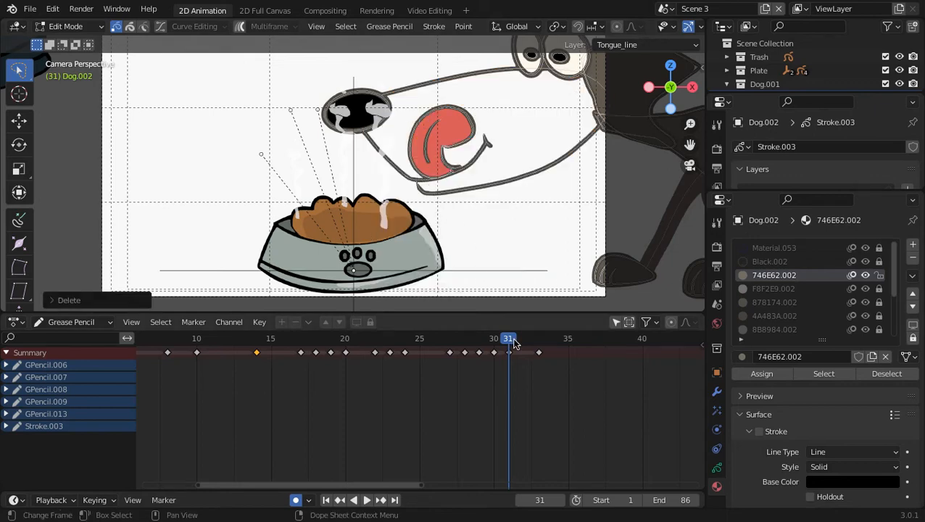
Step: Go to frame 33, select the linked fill strokes of the dog's head, and delete their points
{"action": "key", "text": "Up"}
{"action": "mouse_move", "coordinate": [552, 212]}
{"action": "left_mouse_down"}
{"action": "mouse_move", "coordinate": [494, 97]}
{"action": "mouse_move", "coordinate": [457, 164]}
{"action": "left_mouse_up"}
{"action": "key", "text": "ctrl+l"}
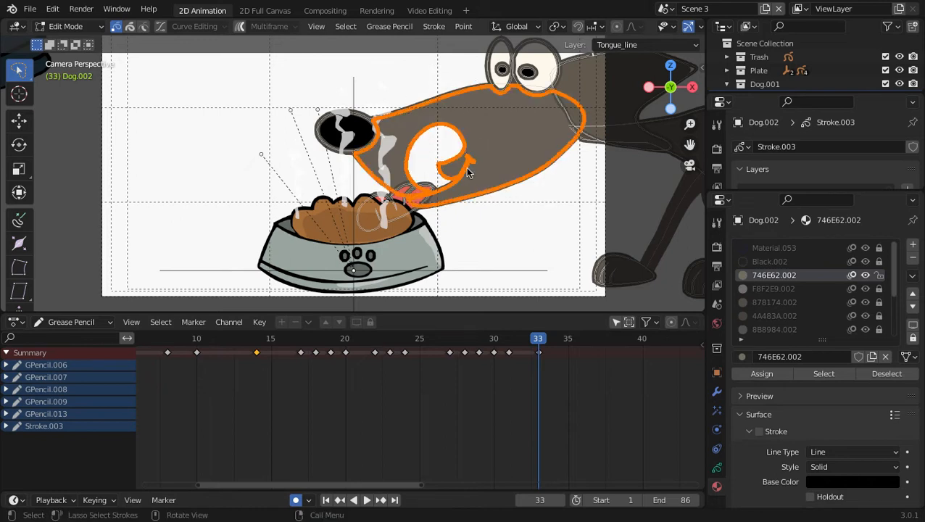
{"action": "key", "text": "x"}
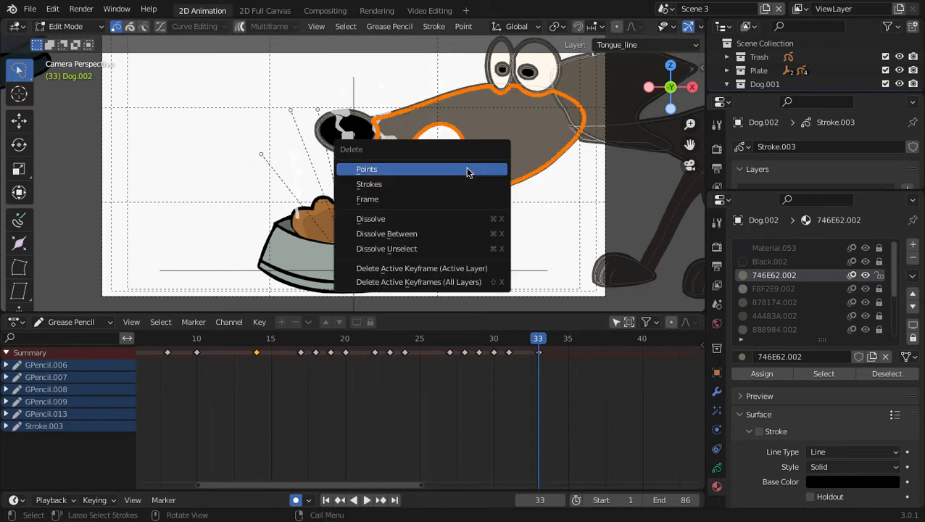
{"action": "left_click", "coordinate": [371, 170]}
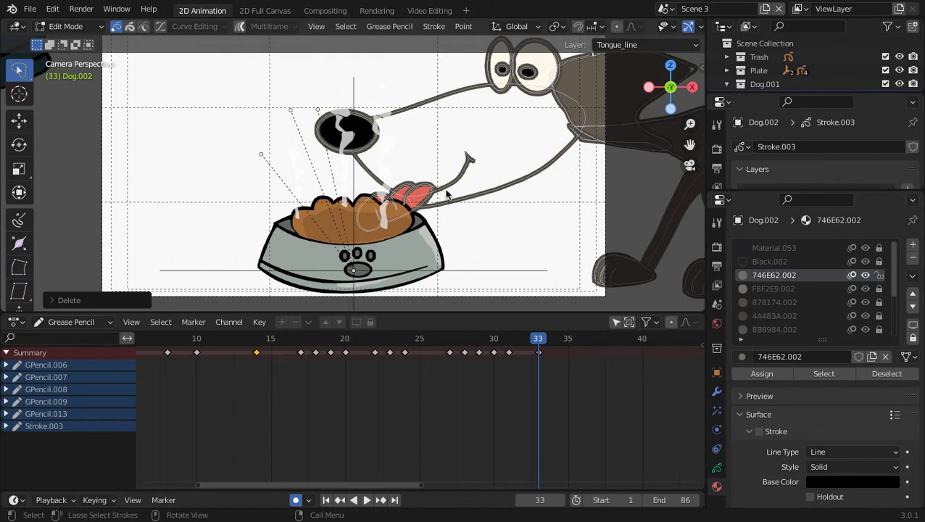
Step: Make head_color the active layer of the dog and switch to Draw Mode
{"action": "left_click_drag", "start_coordinate": [827, 190], "coordinate": [827, 329]}
{"action": "scroll", "coordinate": [789, 236], "scroll_direction": "down", "scroll_amount": 5}
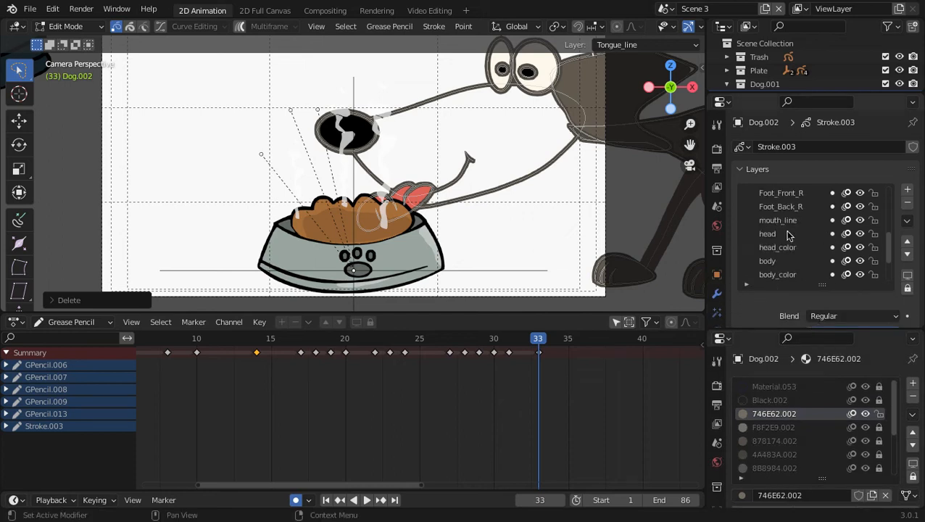
{"action": "left_click", "coordinate": [802, 249]}
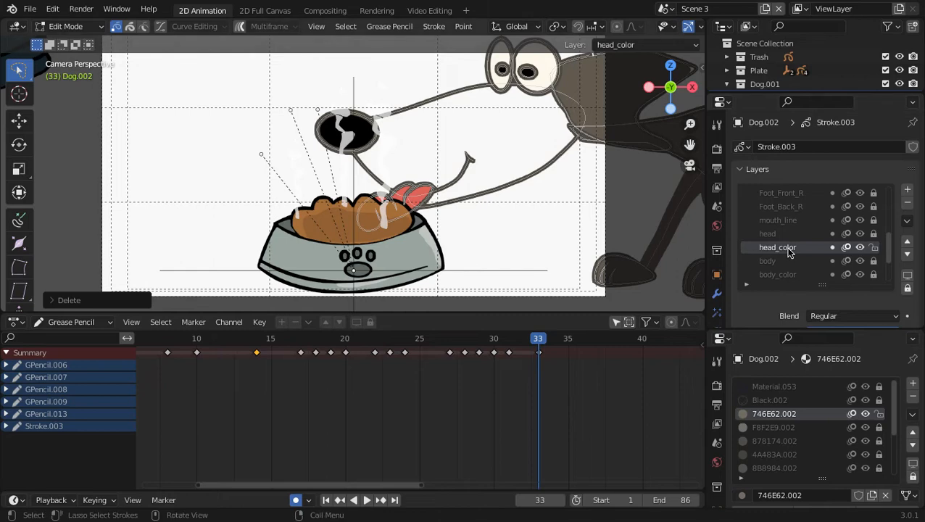
{"action": "left_click", "coordinate": [69, 26]}
{"action": "left_click", "coordinate": [64, 89]}
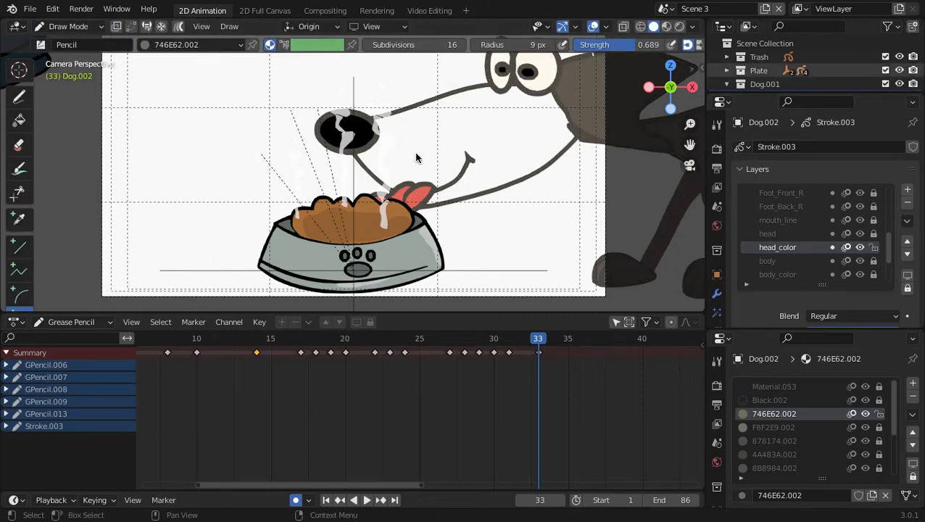
Step: Hide the Plate collection and fill the dog's head with the 746E62.002 material at frame 33
{"action": "left_click", "coordinate": [885, 70]}
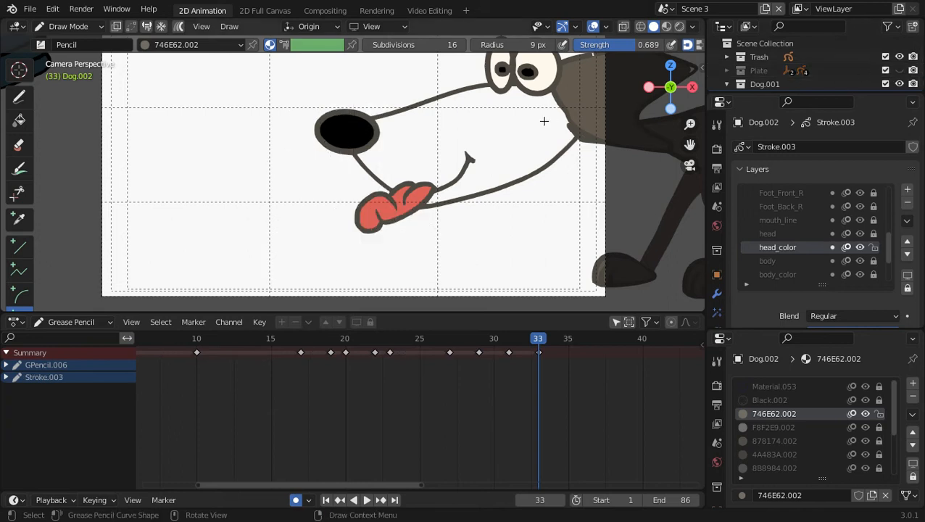
{"action": "left_click", "coordinate": [20, 120]}
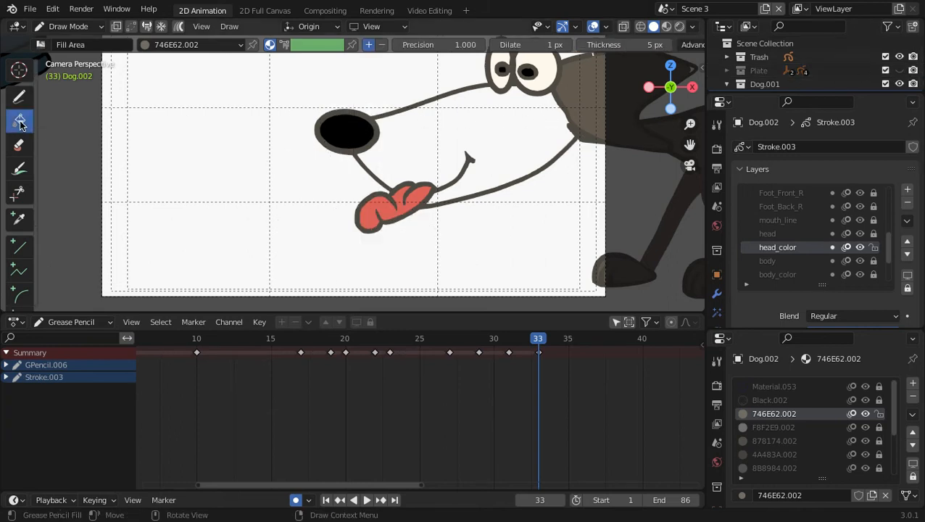
{"action": "left_click", "coordinate": [521, 138]}
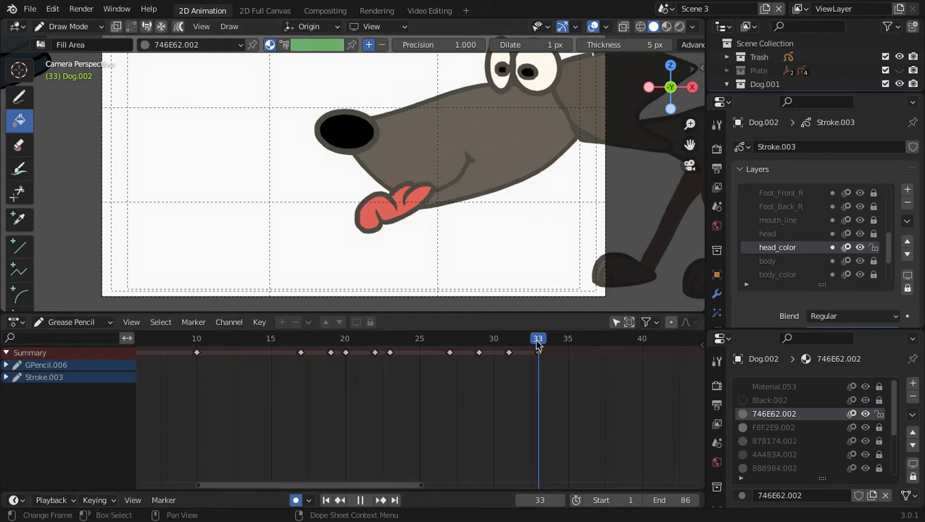
Step: Fill the dog's head with 746E62.002 at frames 31 and 29
{"action": "key", "text": "Down"}
{"action": "left_click", "coordinate": [520, 147]}
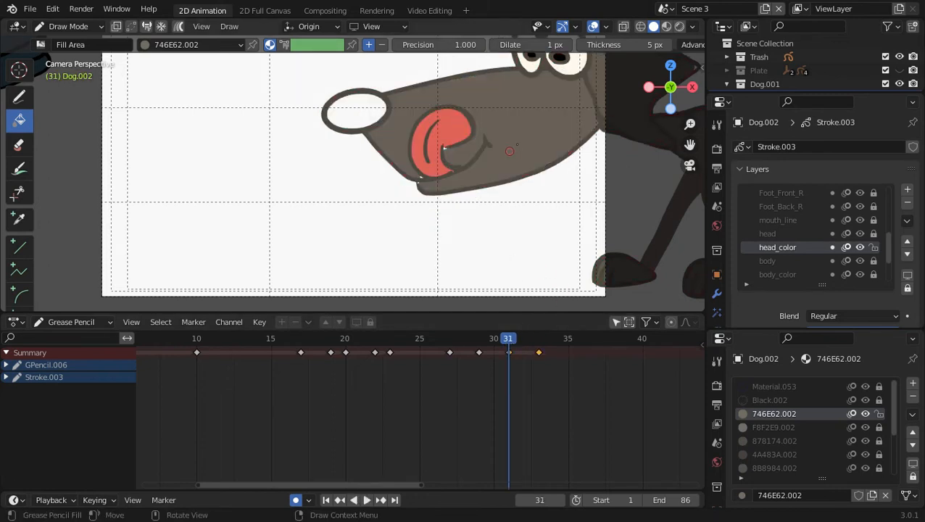
{"action": "left_click", "coordinate": [482, 344]}
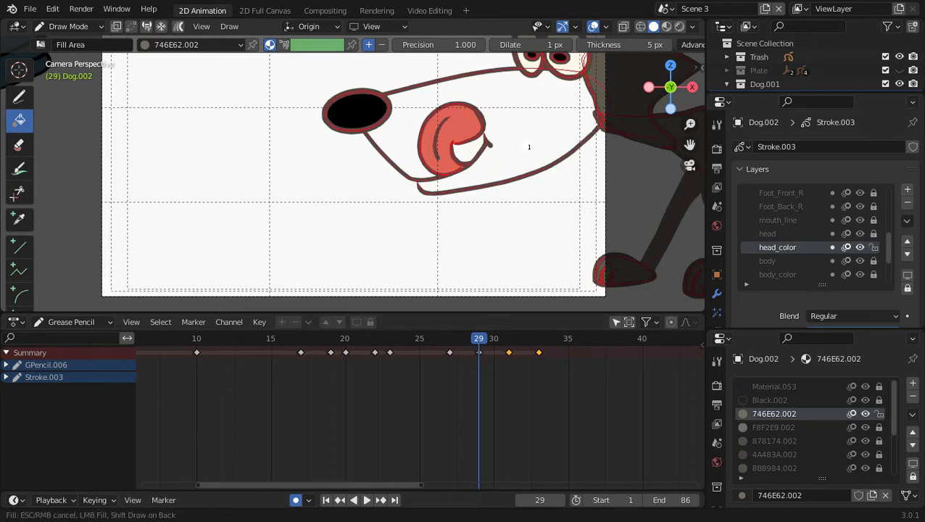
Step: Return to frame 31, unlock Material.049 and fill the dog's empty nose with it
{"action": "mouse_move", "coordinate": [480, 343]}
{"action": "left_mouse_down"}
{"action": "mouse_move", "coordinate": [543, 346]}
{"action": "mouse_move", "coordinate": [480, 343]}
{"action": "mouse_move", "coordinate": [508, 341]}
{"action": "left_mouse_up"}
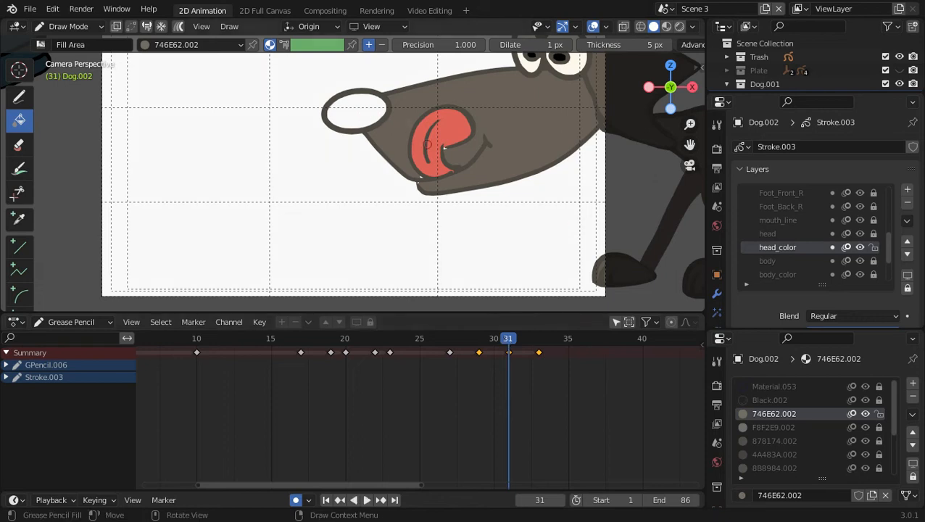
{"action": "scroll", "coordinate": [798, 427], "scroll_direction": "down", "scroll_amount": 4}
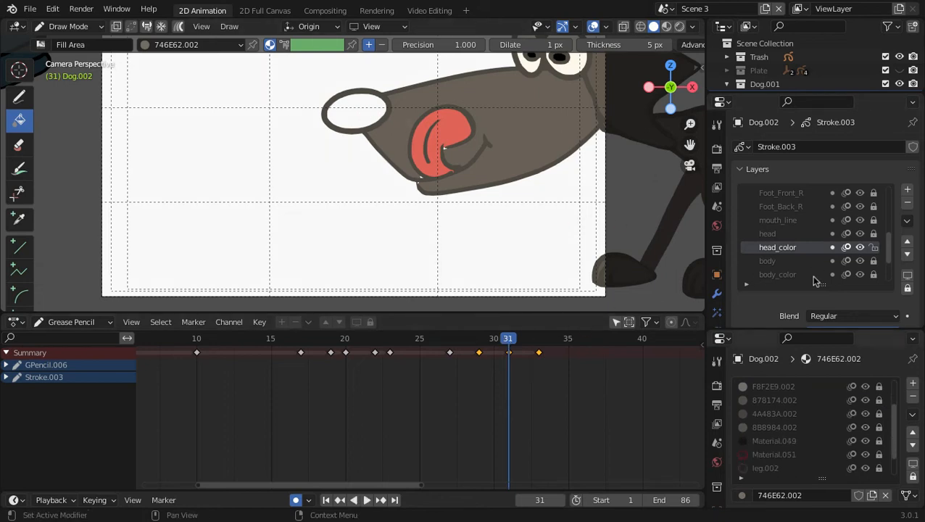
{"action": "left_click", "coordinate": [798, 428]}
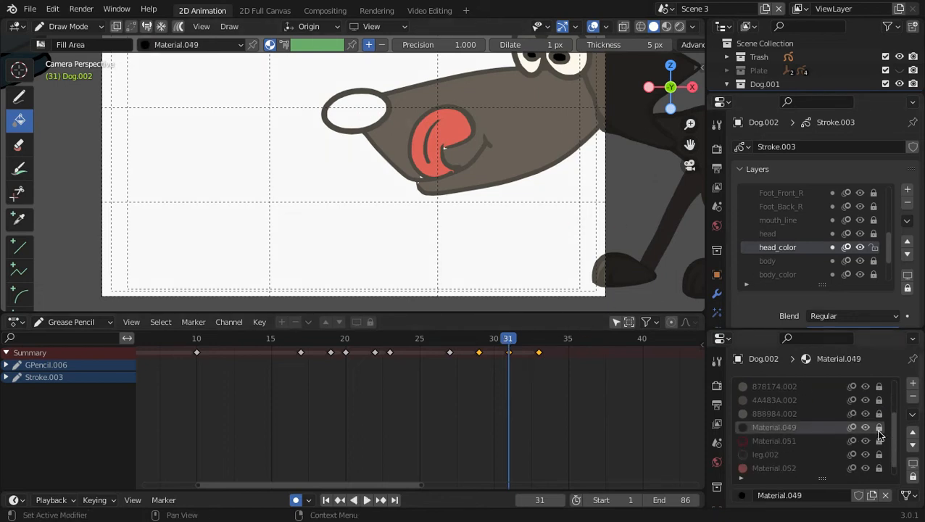
{"action": "left_click", "coordinate": [368, 101]}
Step: Scrub the frames around 33 to examine the refilled head and nose
{"action": "left_click_drag", "start_coordinate": [493, 341], "coordinate": [545, 352]}
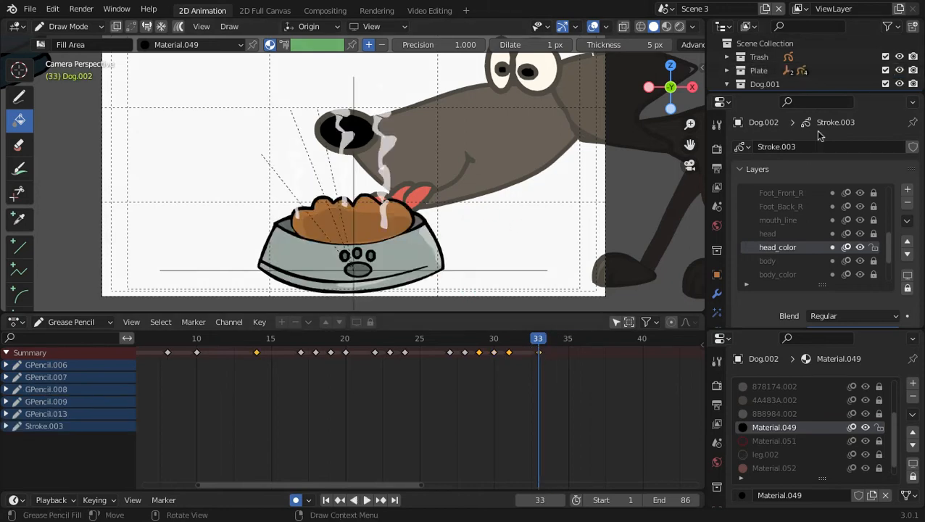
{"action": "left_click", "coordinate": [525, 346]}
{"action": "left_click_drag", "start_coordinate": [525, 346], "coordinate": [561, 355]}
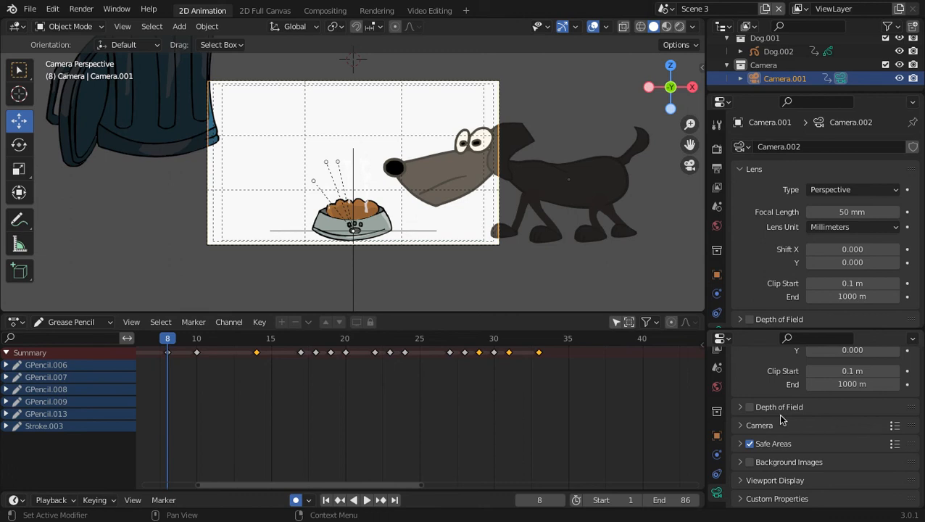
Step: Set the camera's passepartout opacity to 1.000 in its viewport display settings
{"action": "scroll", "coordinate": [781, 419], "scroll_direction": "up", "scroll_amount": 5}
{"action": "scroll", "coordinate": [781, 419], "scroll_direction": "down", "scroll_amount": 4}
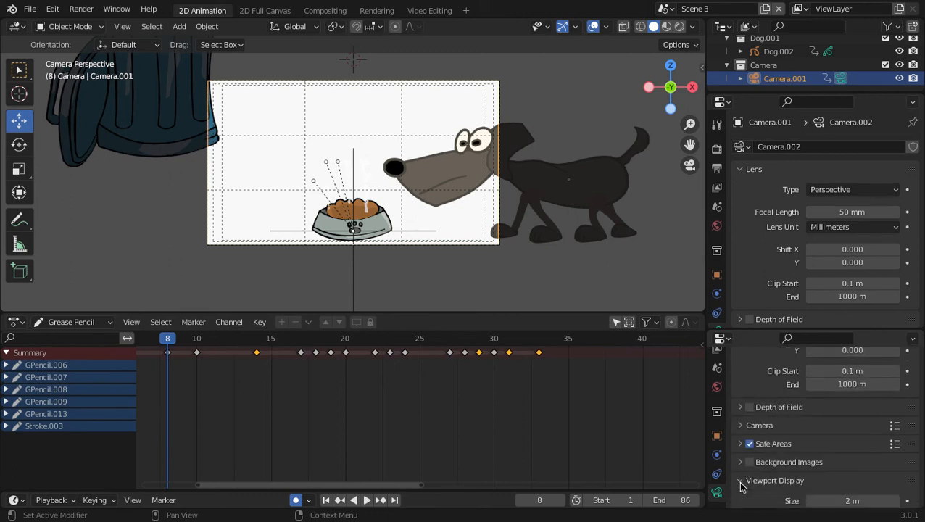
{"action": "left_click", "coordinate": [741, 482]}
{"action": "left_click_drag", "start_coordinate": [859, 460], "coordinate": [885, 459]}
Step: Enlarge the viewport area and play the animation from the first frame to review the framed shot
{"action": "left_click_drag", "start_coordinate": [595, 314], "coordinate": [599, 452]}
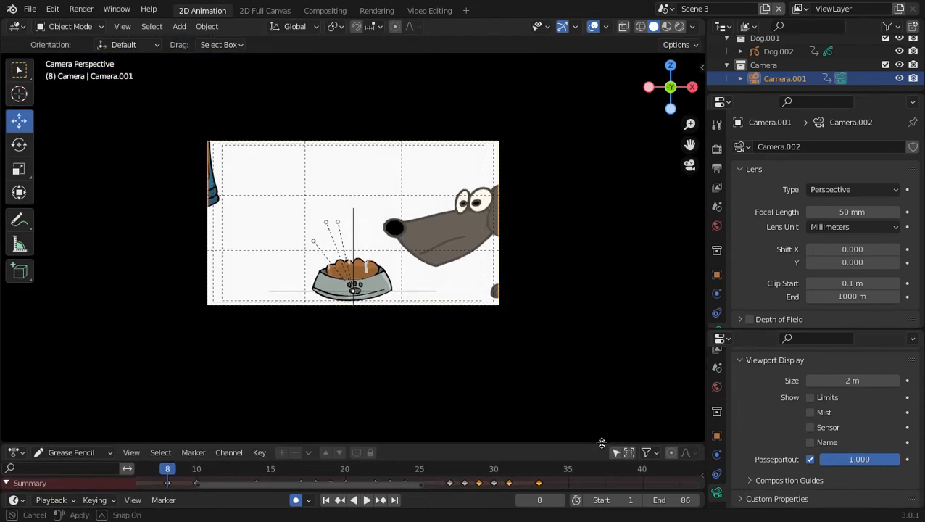
{"action": "scroll", "coordinate": [585, 364], "scroll_direction": "up", "scroll_amount": 2}
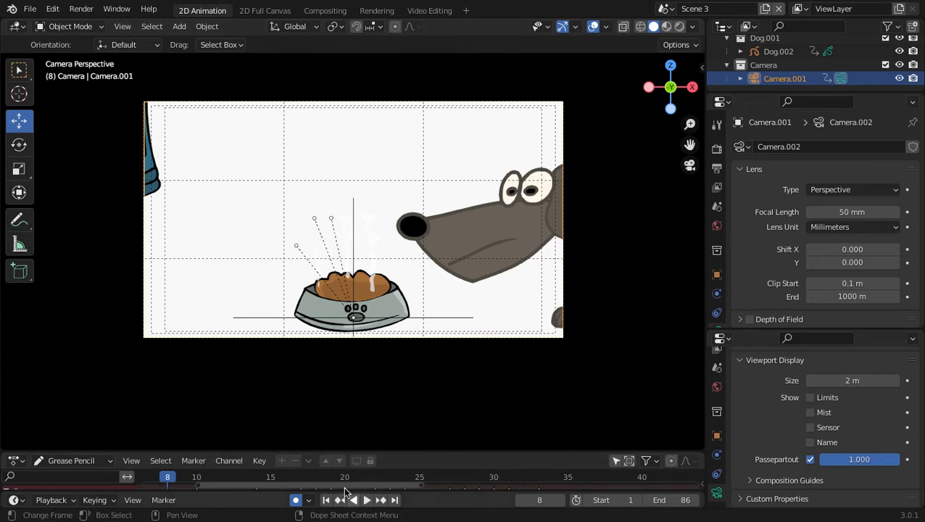
{"action": "left_click", "coordinate": [325, 500]}
{"action": "left_click", "coordinate": [367, 501]}
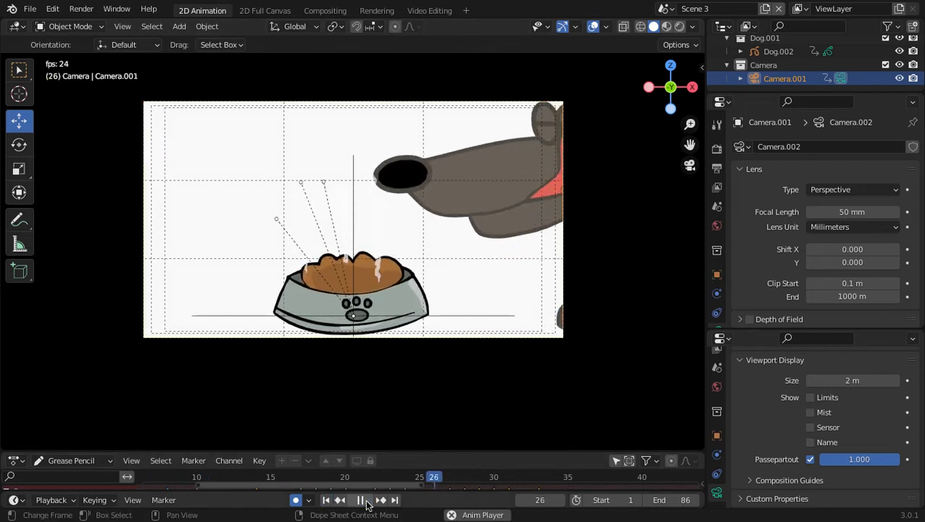
{"action": "left_click", "coordinate": [362, 501]}
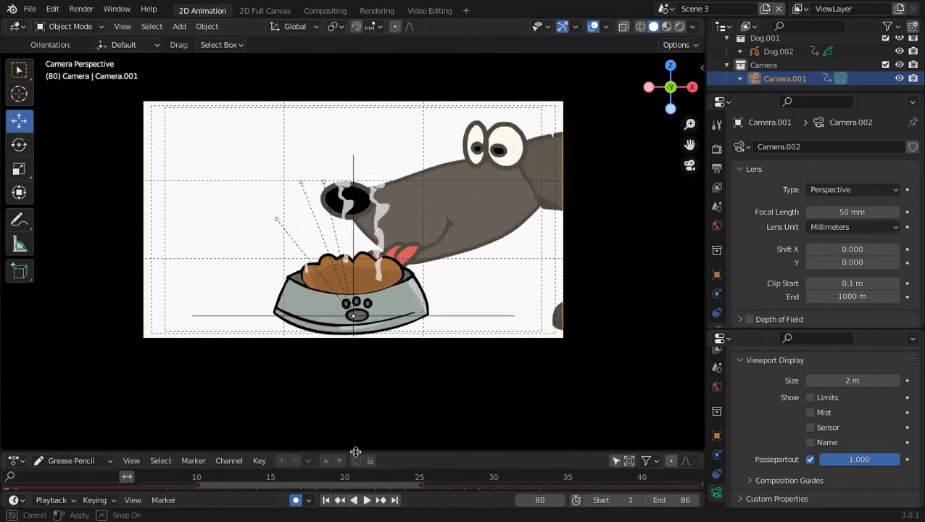
Step: Give the timeline more room, show a wider frame range and scrub through the animation to examine the motion
{"action": "left_click_drag", "start_coordinate": [356, 451], "coordinate": [366, 398]}
{"action": "left_click", "coordinate": [165, 427]}
{"action": "scroll", "coordinate": [165, 428], "scroll_direction": "down", "scroll_amount": 7}
{"action": "key", "text": "space"}
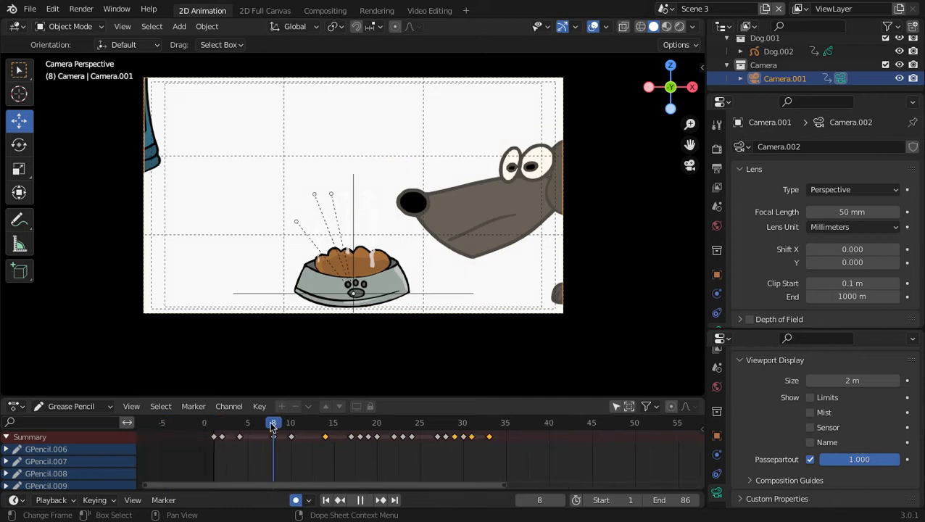
{"action": "left_click_drag", "start_coordinate": [268, 425], "coordinate": [507, 464]}
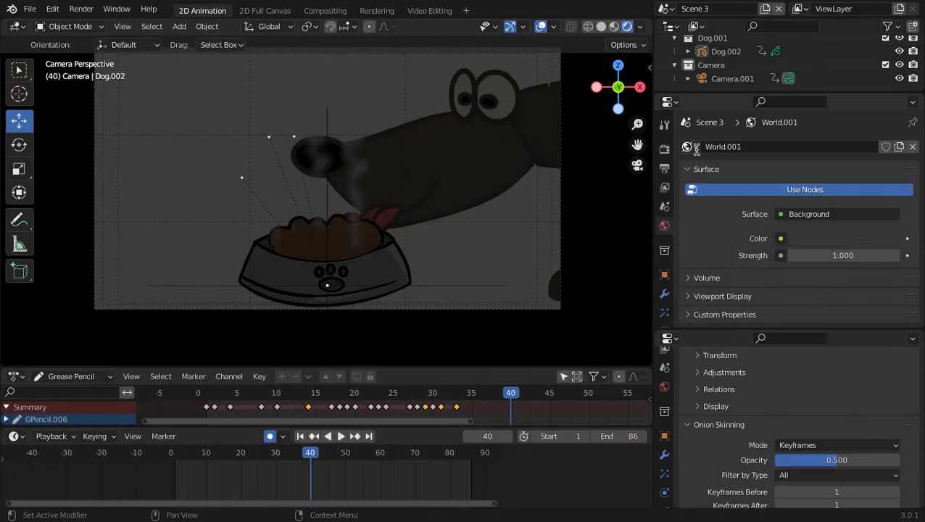
Step: Assign the World background to Scene 3 and hide the viewport overlays
{"action": "left_click", "coordinate": [690, 147]}
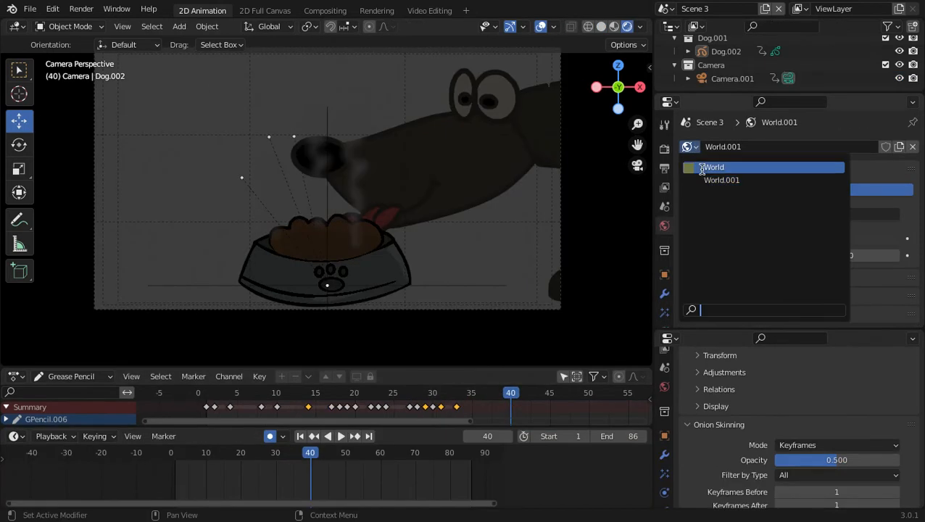
{"action": "left_click", "coordinate": [704, 168]}
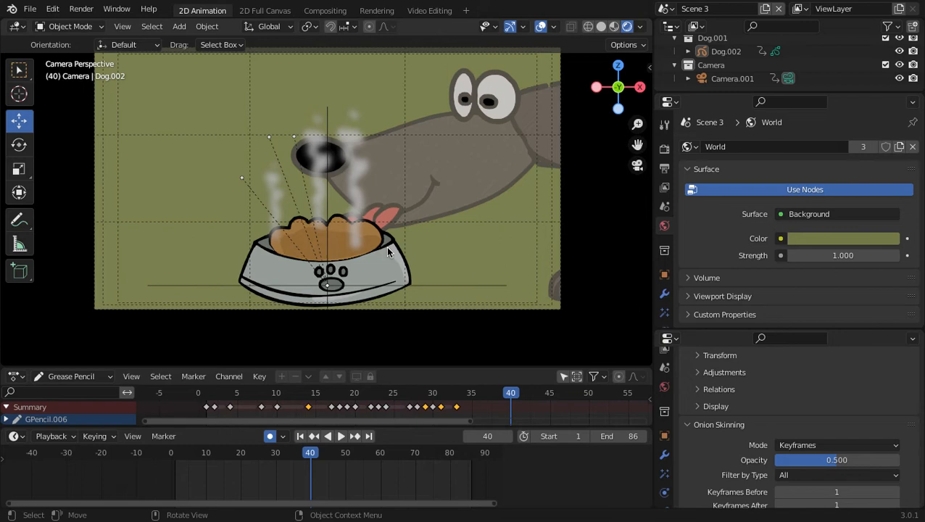
{"action": "left_click", "coordinate": [541, 26]}
{"action": "scroll", "coordinate": [343, 283], "scroll_direction": "down", "scroll_amount": 4}
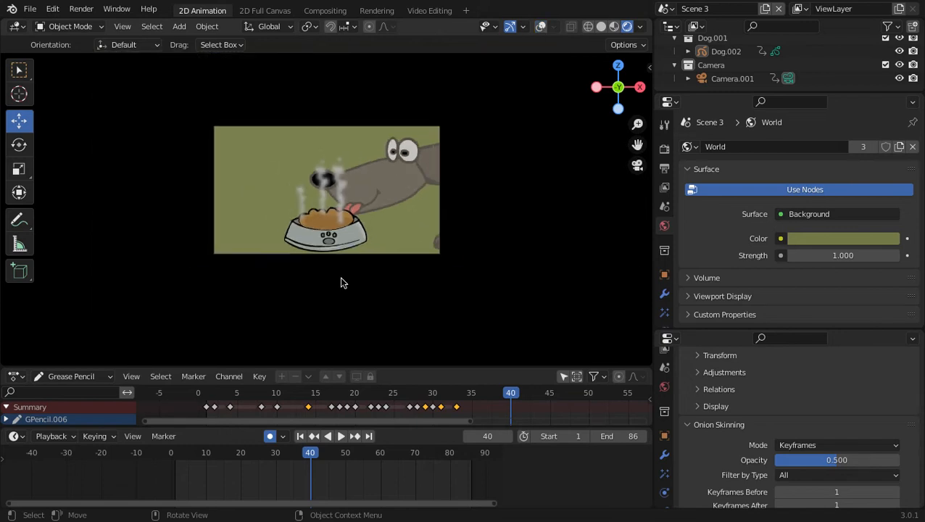
{"action": "scroll", "coordinate": [343, 283], "scroll_direction": "up", "scroll_amount": 2}
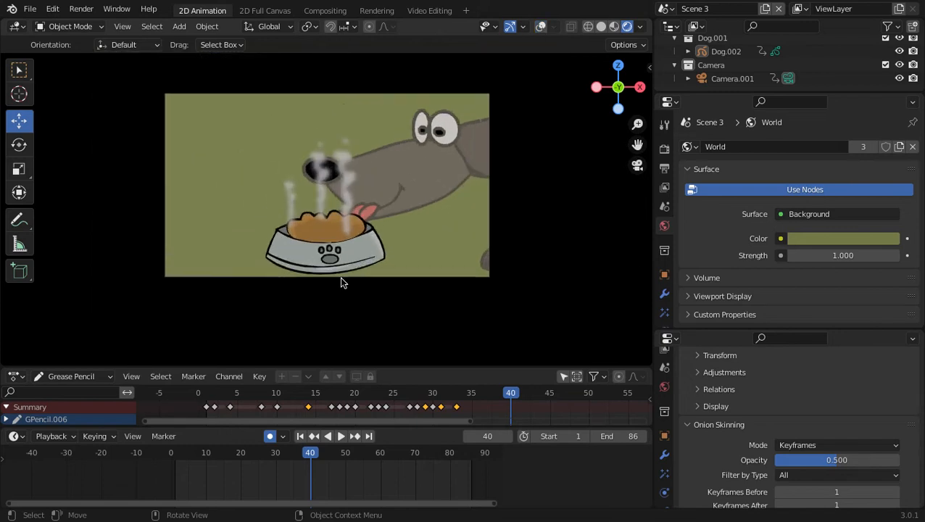
Step: Play and scrub the rendered shot to review it, and save the file
{"action": "left_click", "coordinate": [341, 436]}
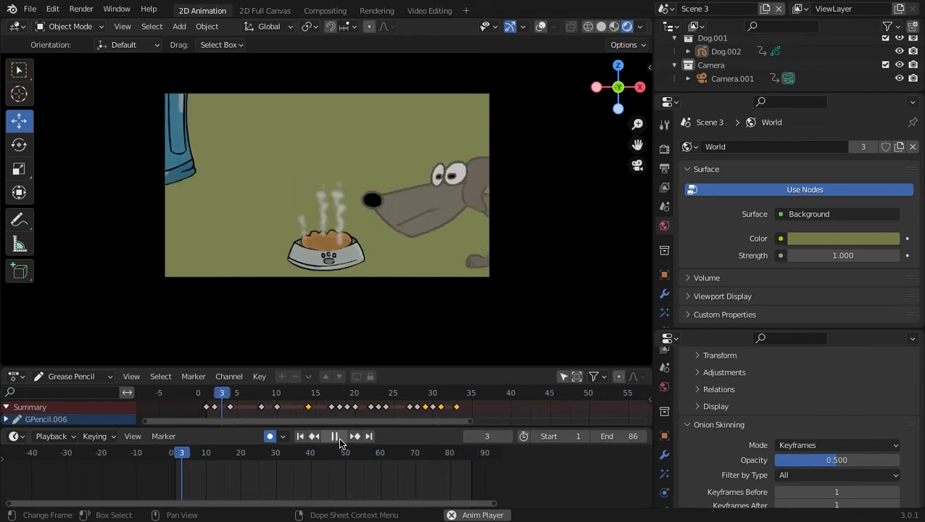
{"action": "left_click", "coordinate": [339, 440]}
{"action": "left_click_drag", "start_coordinate": [385, 453], "coordinate": [348, 479]}
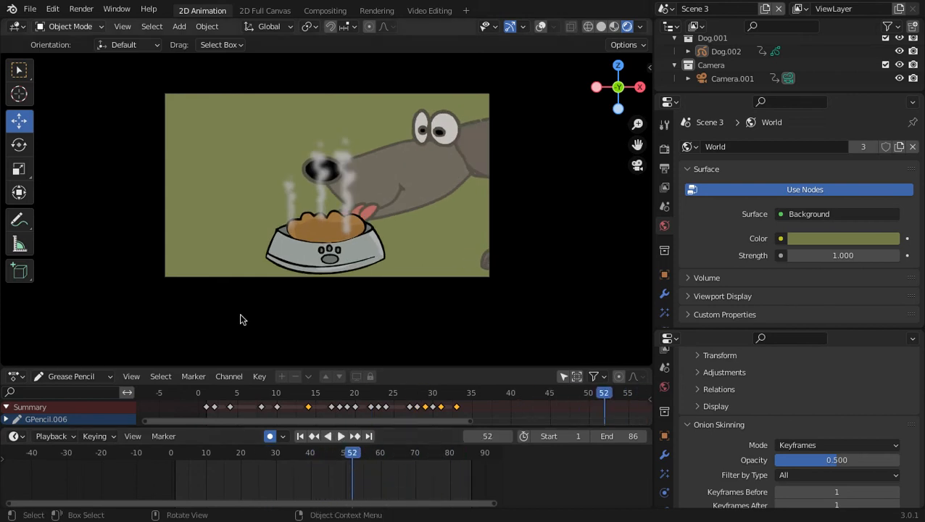
{"action": "left_click", "coordinate": [29, 9]}
{"action": "left_click", "coordinate": [56, 101]}
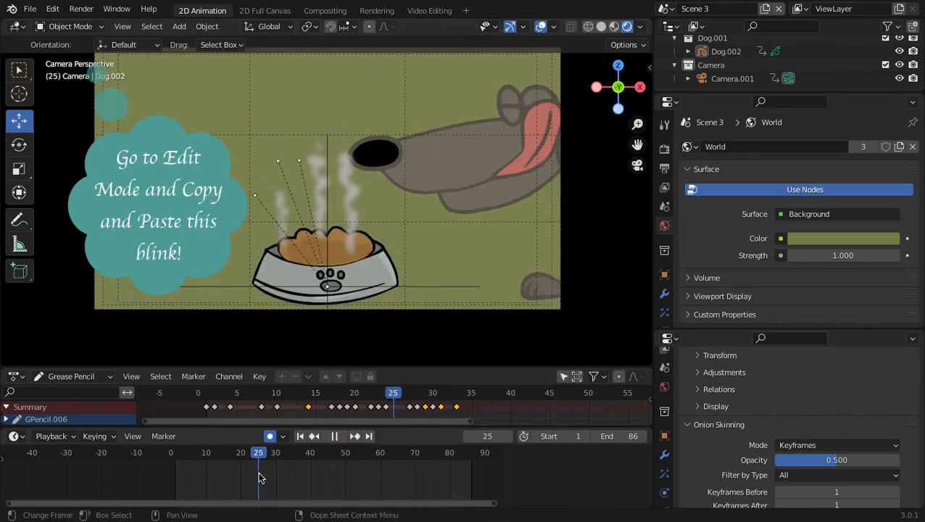
Step: At frame 24, edit the dog and copy the complete linked strokes of its closed blinking eyes
{"action": "left_click_drag", "start_coordinate": [259, 473], "coordinate": [253, 473]}
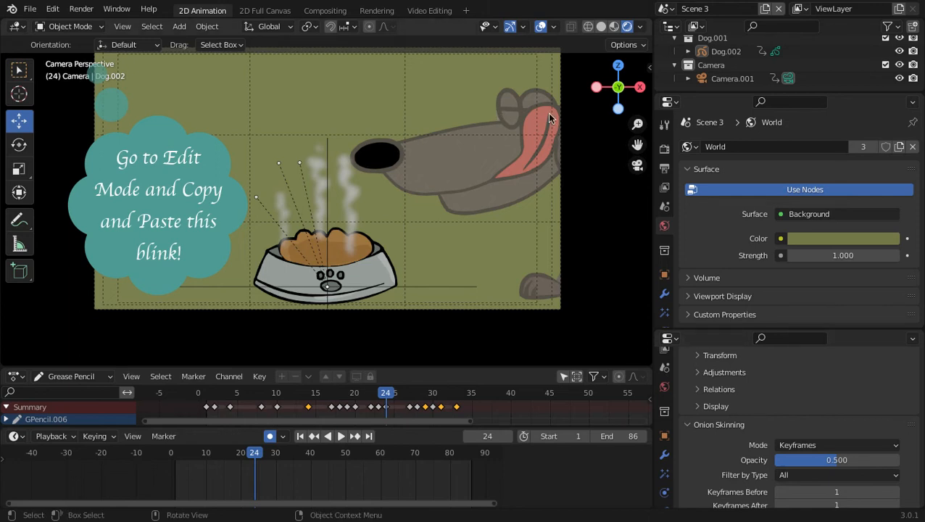
{"action": "left_click", "coordinate": [491, 141]}
{"action": "left_click", "coordinate": [70, 26]}
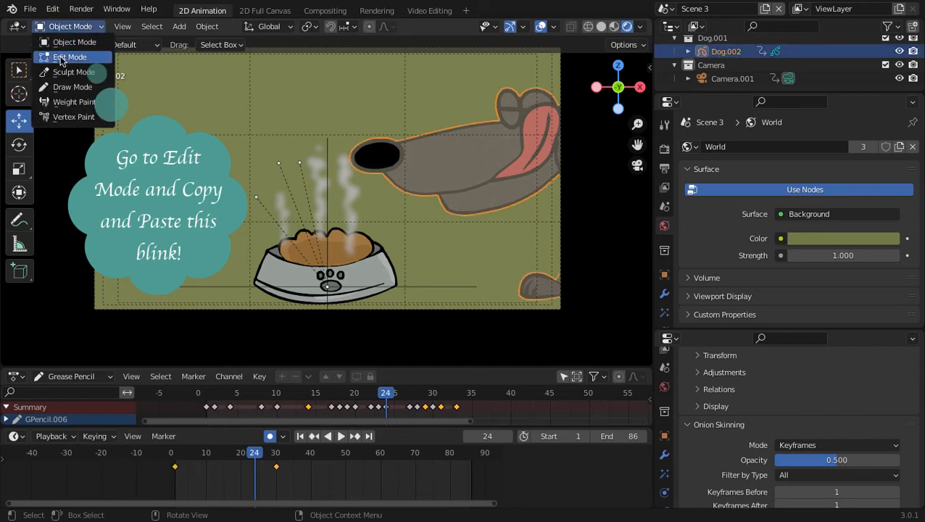
{"action": "left_click", "coordinate": [65, 57]}
{"action": "mouse_move", "coordinate": [544, 73]}
{"action": "left_mouse_down"}
{"action": "mouse_move", "coordinate": [498, 68]}
{"action": "mouse_move", "coordinate": [500, 101]}
{"action": "mouse_move", "coordinate": [533, 100]}
{"action": "mouse_move", "coordinate": [524, 104]}
{"action": "left_mouse_up"}
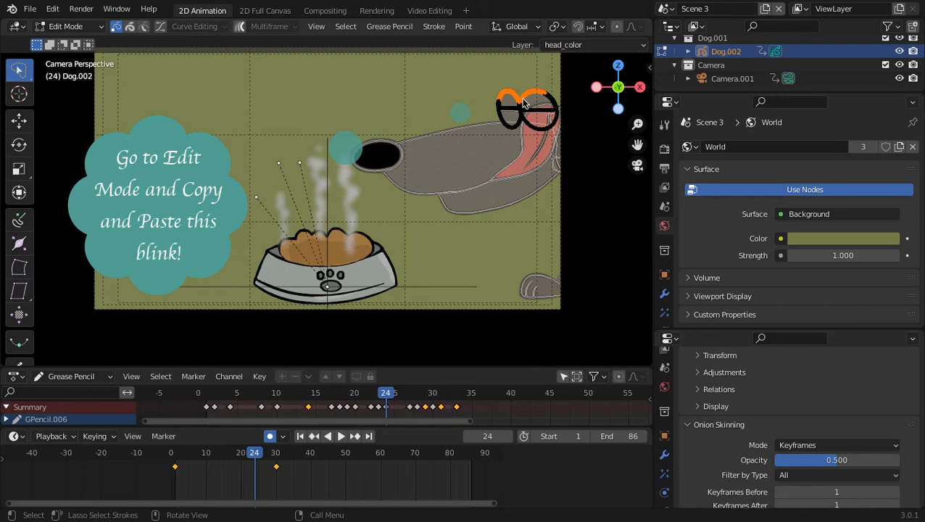
{"action": "key", "text": "ctrl+l"}
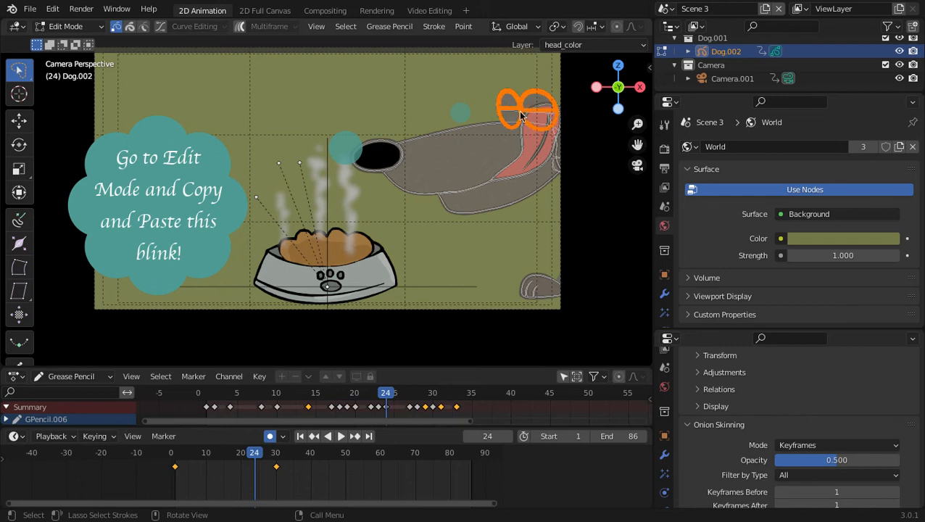
{"action": "key", "text": "ctrl+c"}
Step: Go to frame 35 and, in Sculpt Mode, nudge the dog's snout and tongue slightly upward
{"action": "left_click_drag", "start_coordinate": [385, 394], "coordinate": [472, 398]}
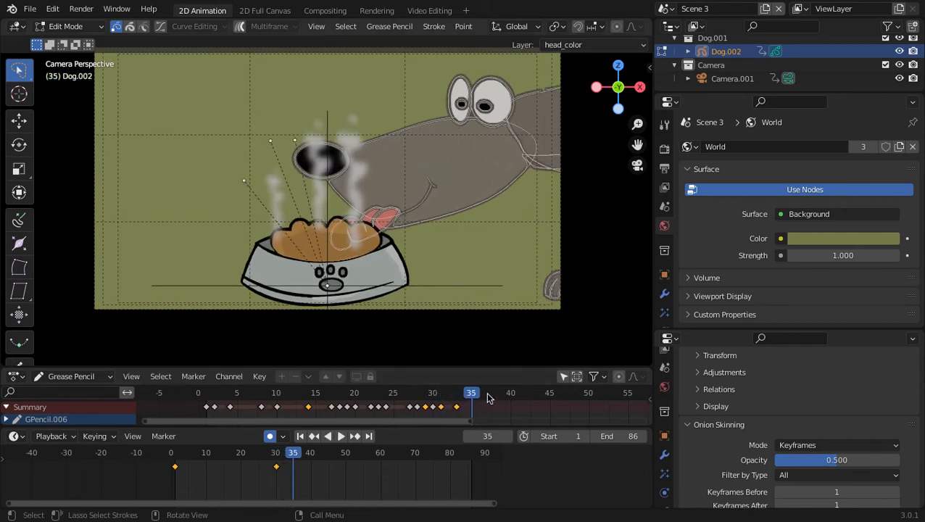
{"action": "left_click", "coordinate": [69, 26]}
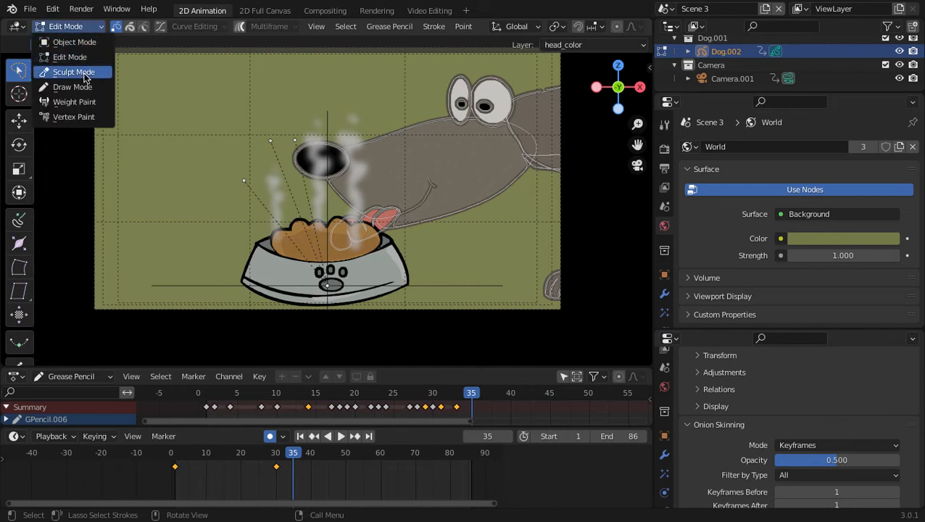
{"action": "left_click", "coordinate": [85, 76]}
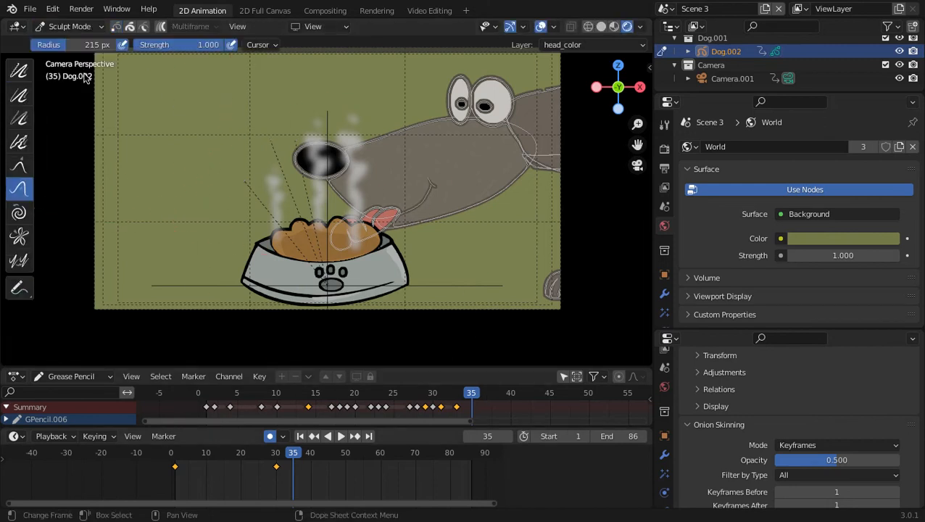
{"action": "left_click_drag", "start_coordinate": [383, 231], "coordinate": [386, 227]}
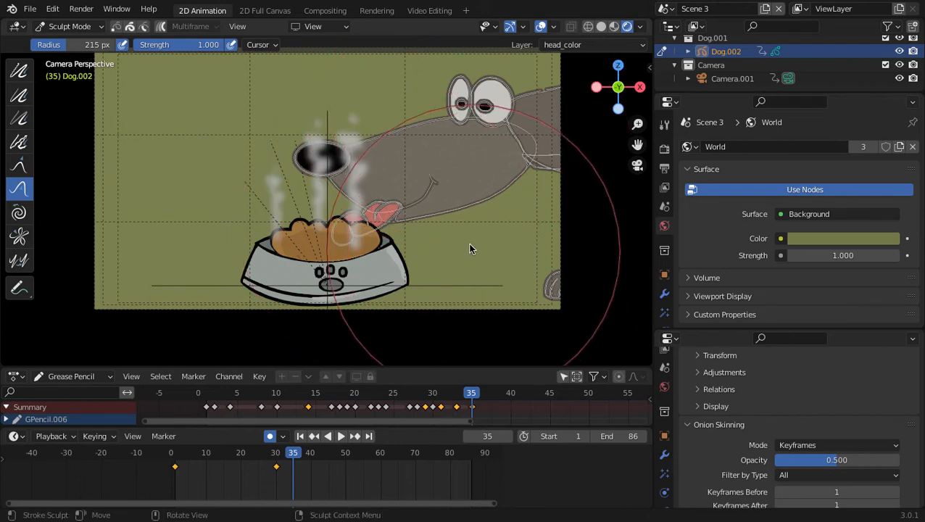
Step: In Edit Mode at frame 35, paste the copied closed-eye strokes and move them to the empty background below the dog's snout
{"action": "key", "text": "ctrl+v"}
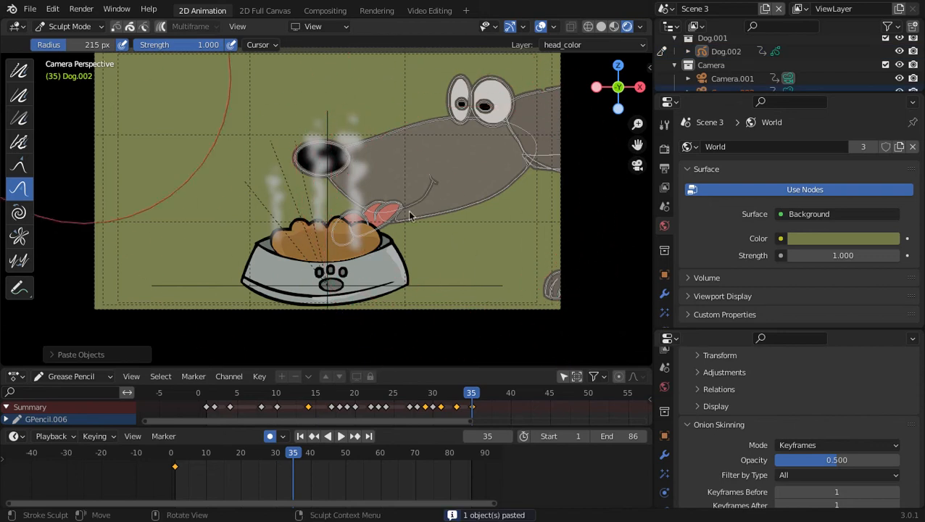
{"action": "left_click", "coordinate": [70, 26]}
{"action": "left_click", "coordinate": [69, 57]}
{"action": "key", "text": "ctrl+v"}
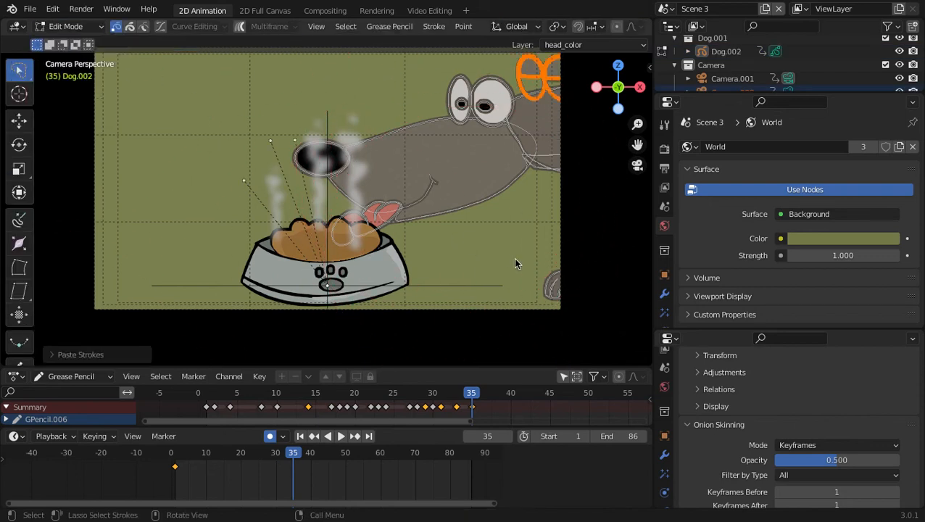
{"action": "scroll", "coordinate": [515, 263], "scroll_direction": "down", "scroll_amount": 2}
{"action": "scroll", "coordinate": [539, 127], "scroll_direction": "up", "scroll_amount": 1}
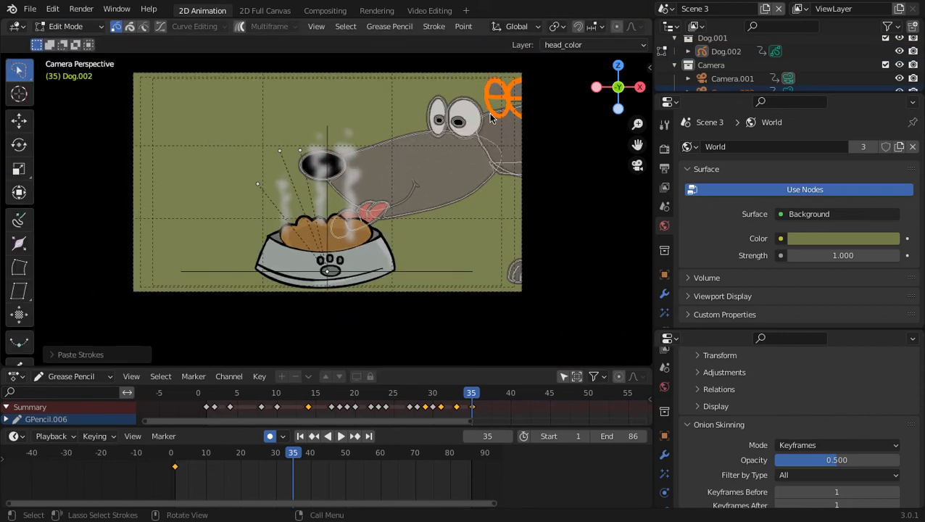
{"action": "key", "text": "g"}
{"action": "left_click", "coordinate": [428, 263]}
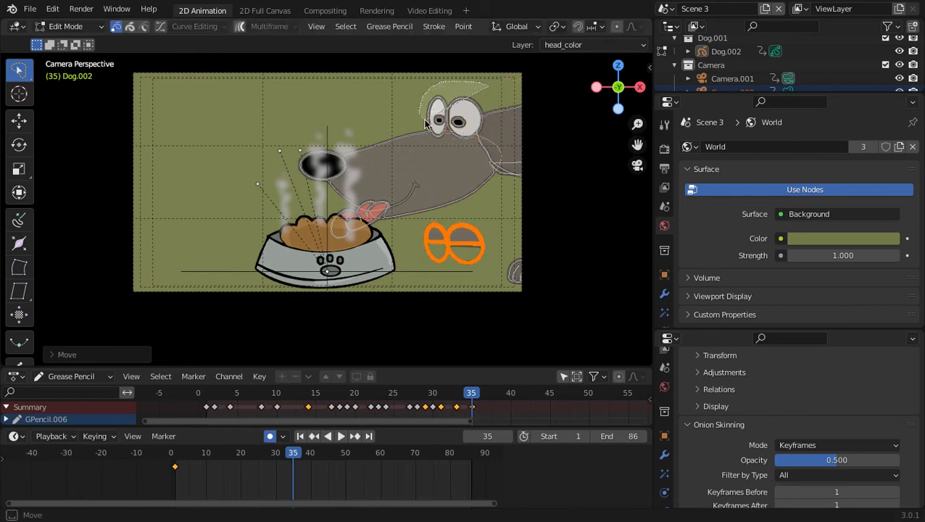
Step: Select the complete linked strokes of the dog's open eyes at frame 35 and delete them
{"action": "left_click", "coordinate": [475, 116]}
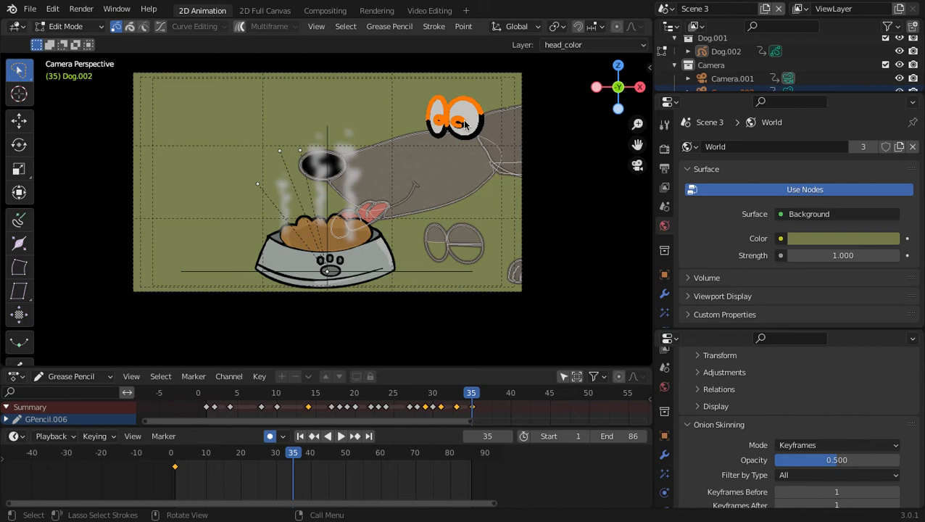
{"action": "key", "text": "ctrl+l"}
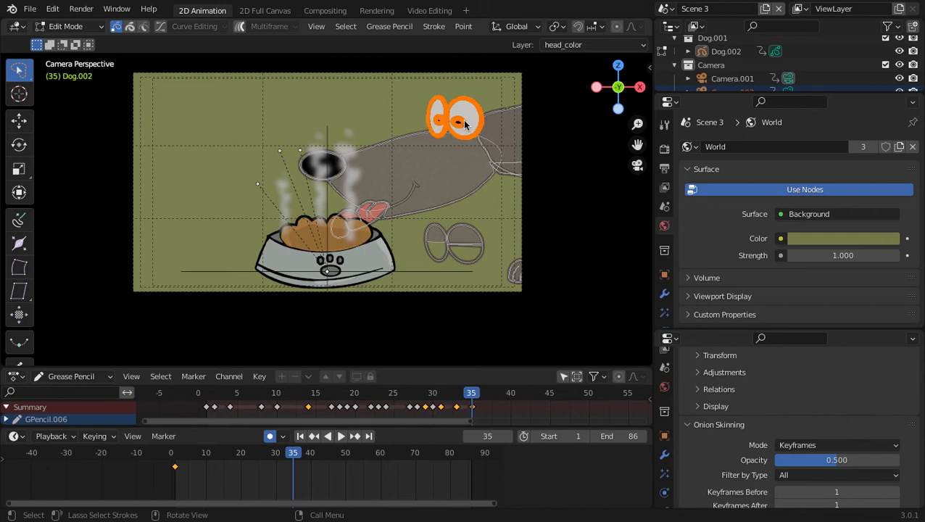
{"action": "key", "text": "x"}
{"action": "left_click", "coordinate": [392, 149]}
Step: Select the pasted closed eyes, try them on the dog's head, and move them to the empty background in front of its nose
{"action": "mouse_move", "coordinate": [498, 216]}
{"action": "left_mouse_down"}
{"action": "mouse_move", "coordinate": [401, 248]}
{"action": "mouse_move", "coordinate": [484, 266]}
{"action": "mouse_move", "coordinate": [488, 253]}
{"action": "left_mouse_up"}
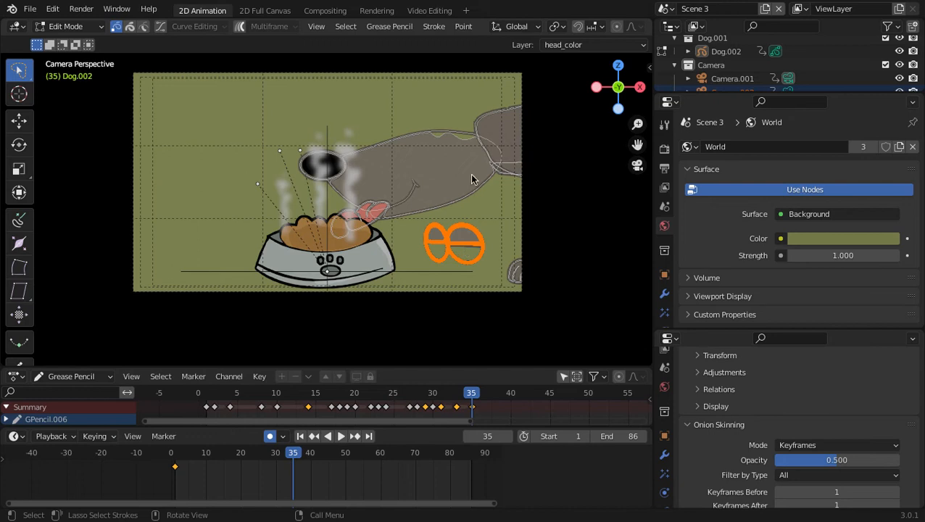
{"action": "key", "text": "g"}
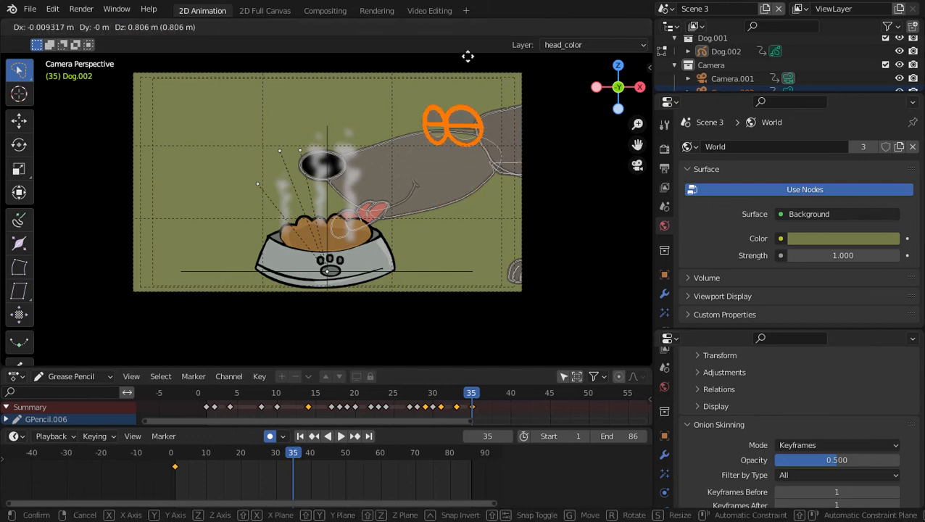
{"action": "left_click", "coordinate": [468, 60]}
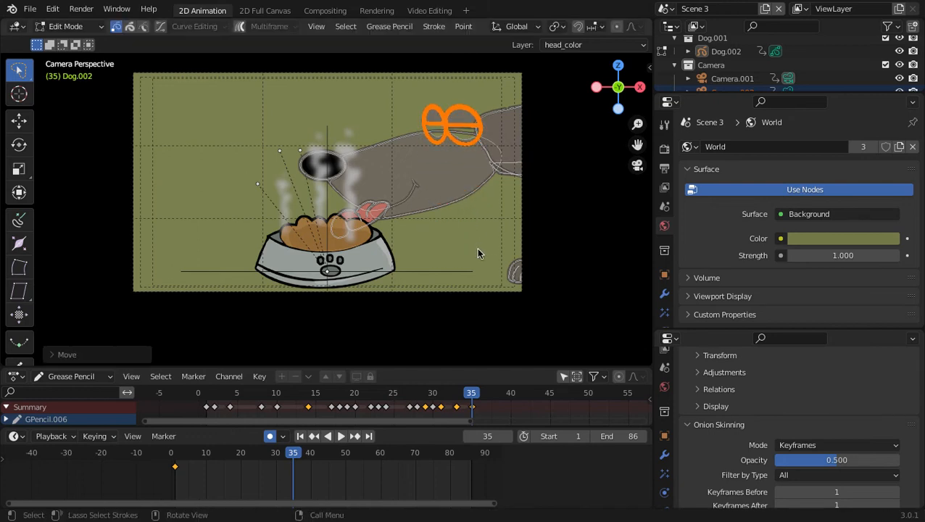
{"action": "key", "text": "g"}
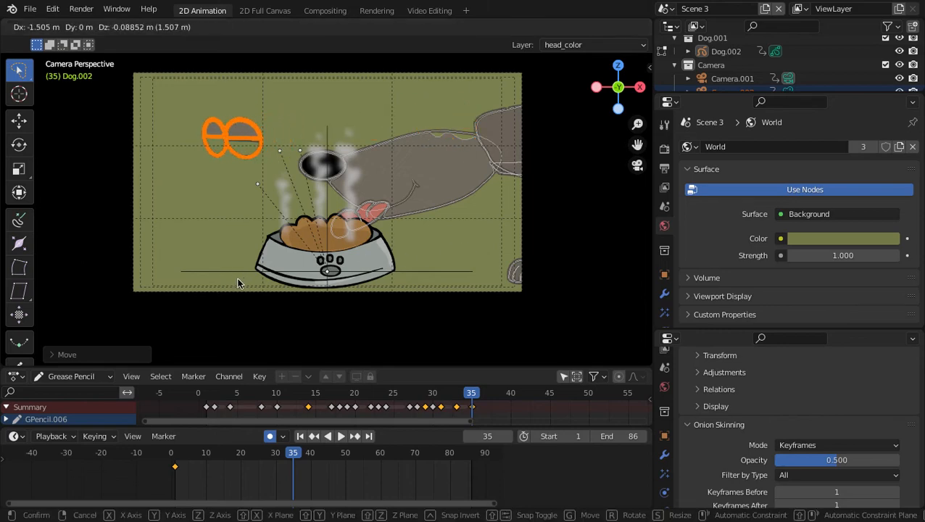
{"action": "left_click", "coordinate": [247, 280]}
{"action": "scroll", "coordinate": [248, 138], "scroll_direction": "up", "scroll_amount": 3}
{"action": "middle_click_drag", "start_coordinate": [259, 165], "coordinate": [369, 249], "text": "shift"}
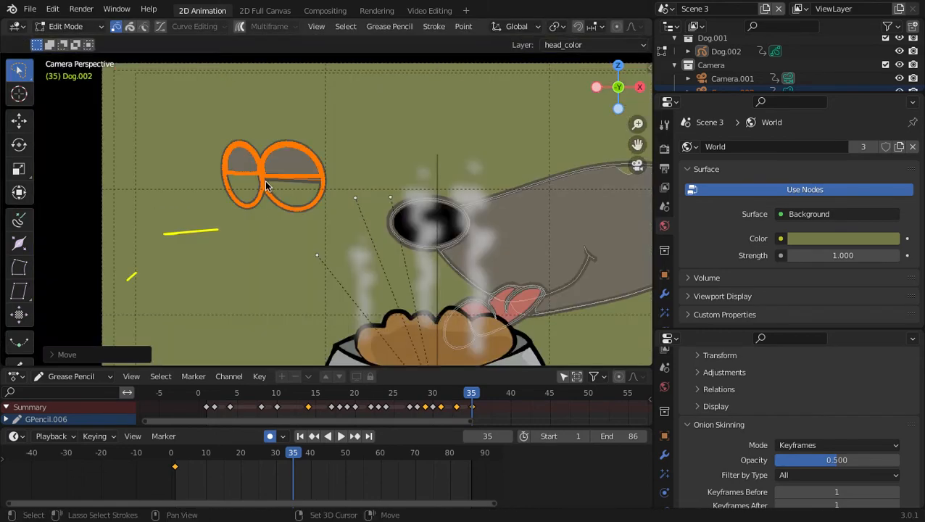
Step: In Draw Mode, fill the lower halves of both closed eyes with material 746E62.002 on the head_color layer
{"action": "left_click", "coordinate": [65, 26]}
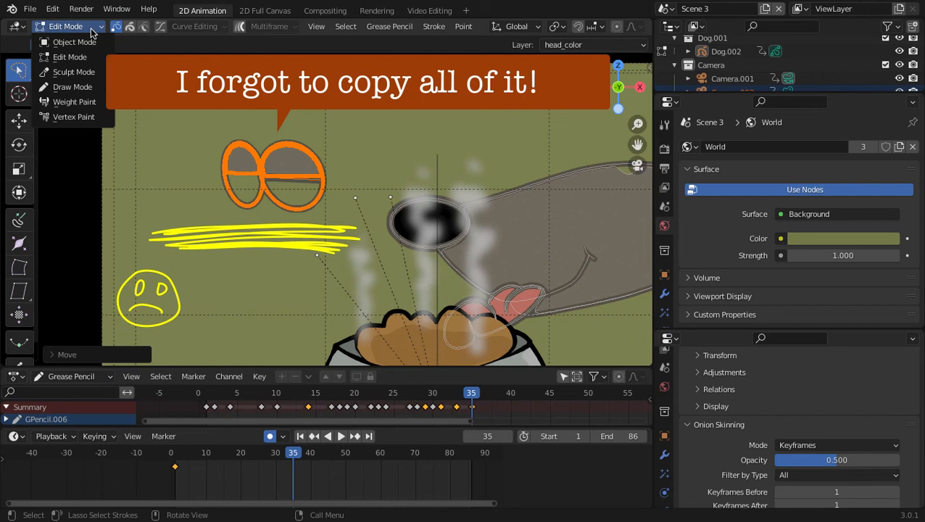
{"action": "left_click", "coordinate": [72, 87]}
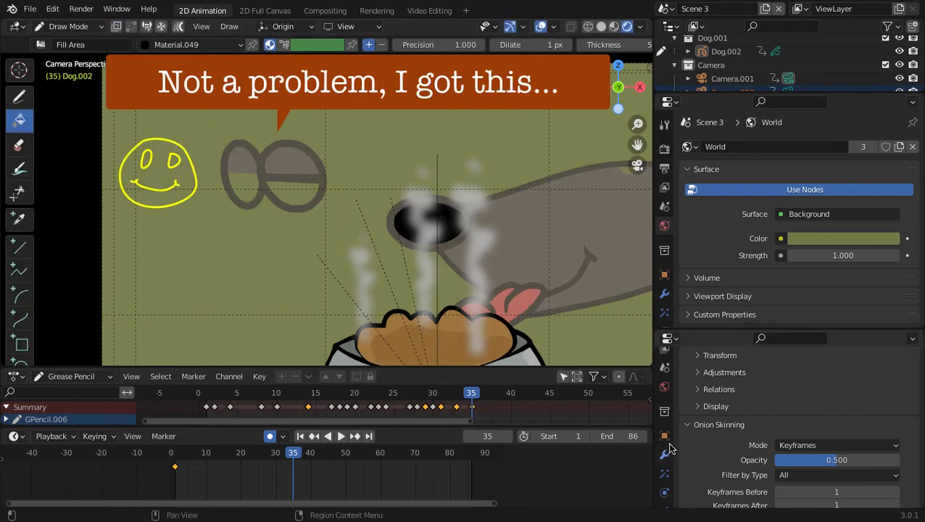
{"action": "scroll", "coordinate": [670, 449], "scroll_direction": "down", "scroll_amount": 3}
{"action": "left_click", "coordinate": [665, 466]}
{"action": "scroll", "coordinate": [738, 424], "scroll_direction": "up", "scroll_amount": 8}
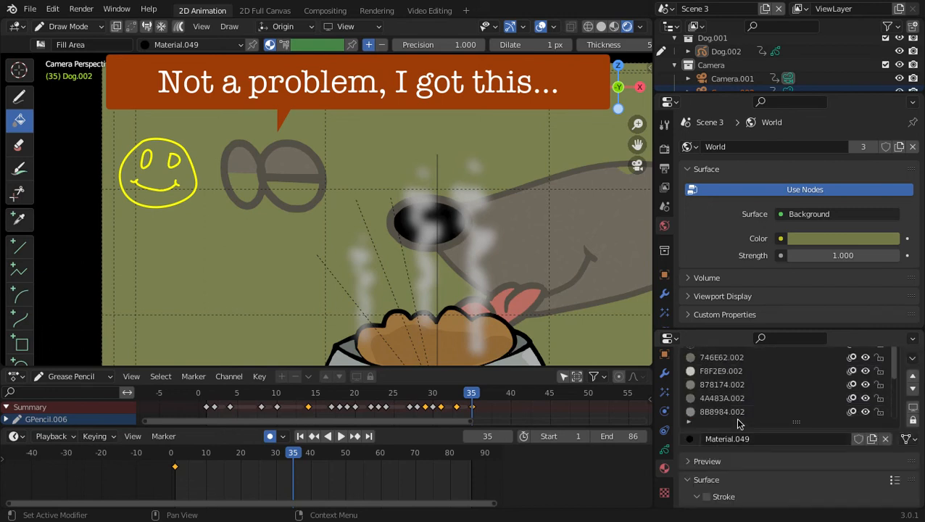
{"action": "left_click", "coordinate": [745, 359]}
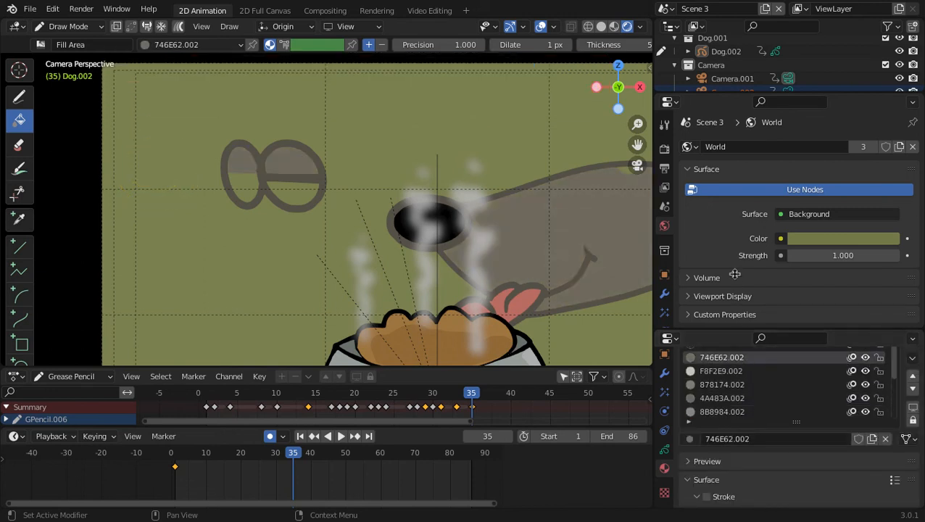
{"action": "scroll", "coordinate": [667, 276], "scroll_direction": "down", "scroll_amount": 3}
{"action": "left_click", "coordinate": [665, 271]}
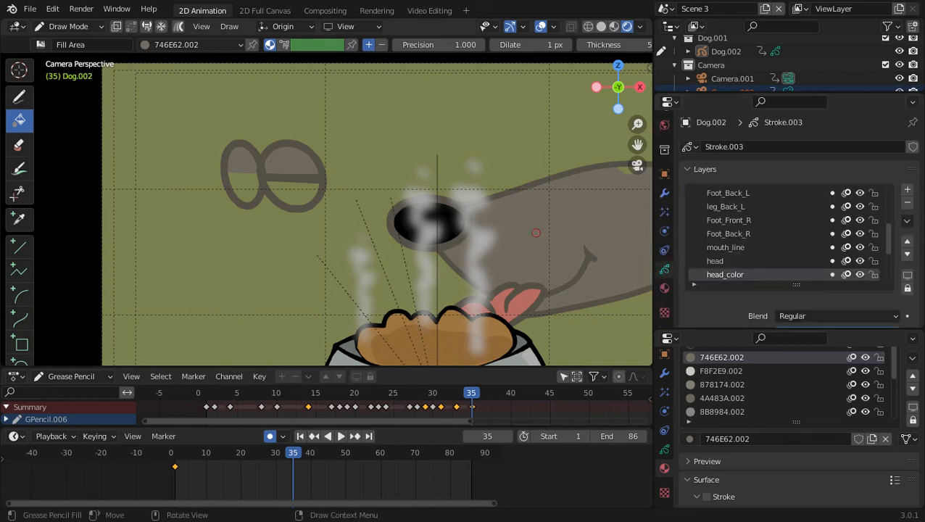
{"action": "left_click", "coordinate": [296, 191]}
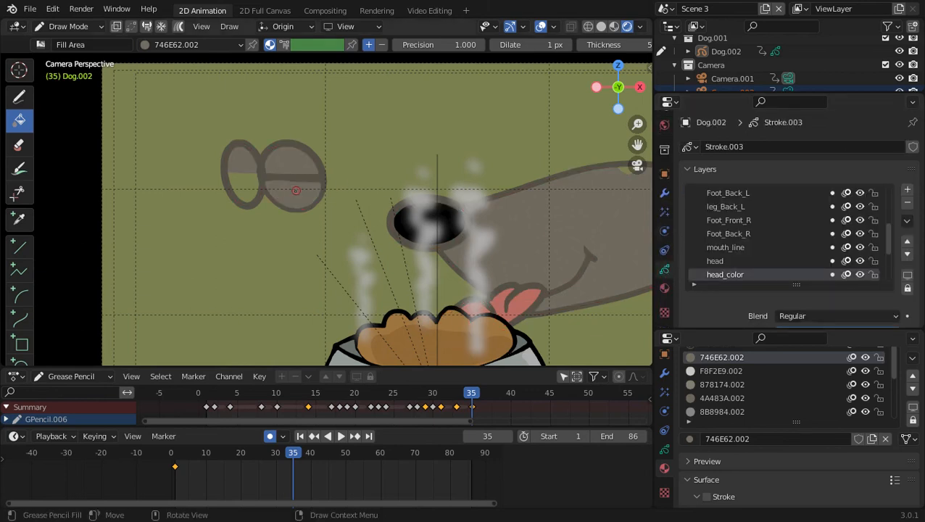
{"action": "left_click", "coordinate": [250, 194]}
{"action": "scroll", "coordinate": [247, 182], "scroll_direction": "up", "scroll_amount": 4}
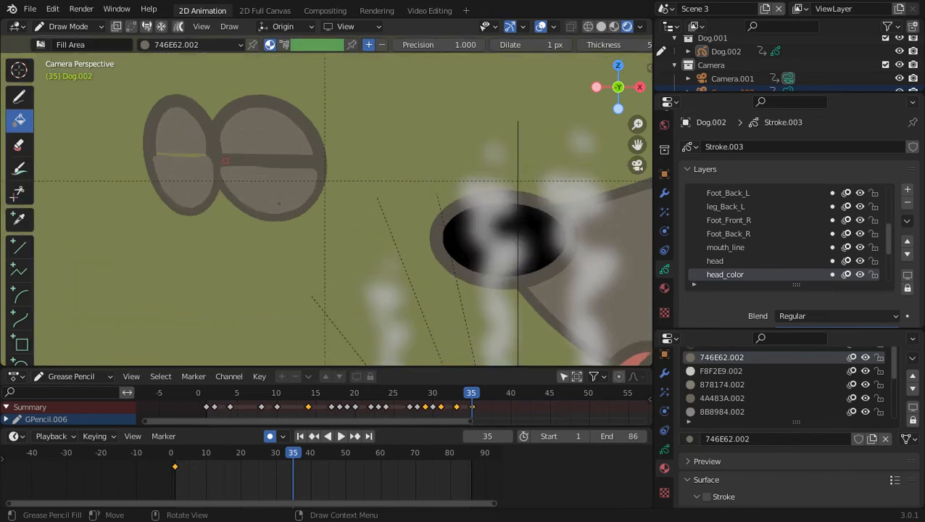
Step: In Edit Mode, lock and hide the 746E62.002 material and deselect all strokes
{"action": "left_click", "coordinate": [67, 26]}
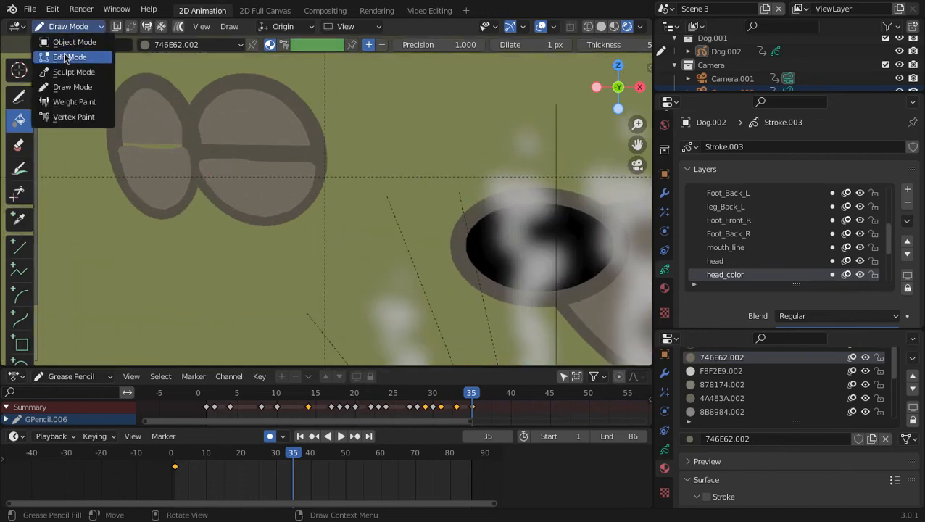
{"action": "left_click", "coordinate": [69, 56]}
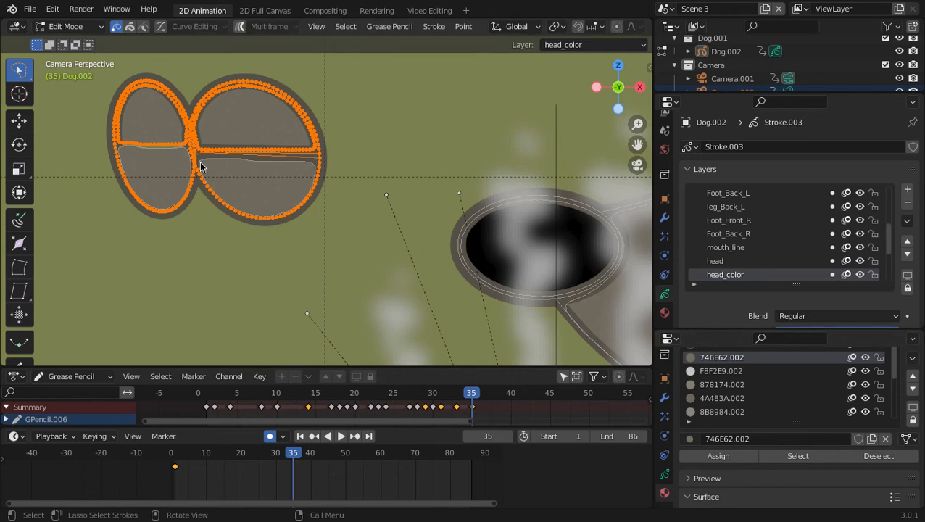
{"action": "left_click", "coordinate": [879, 357]}
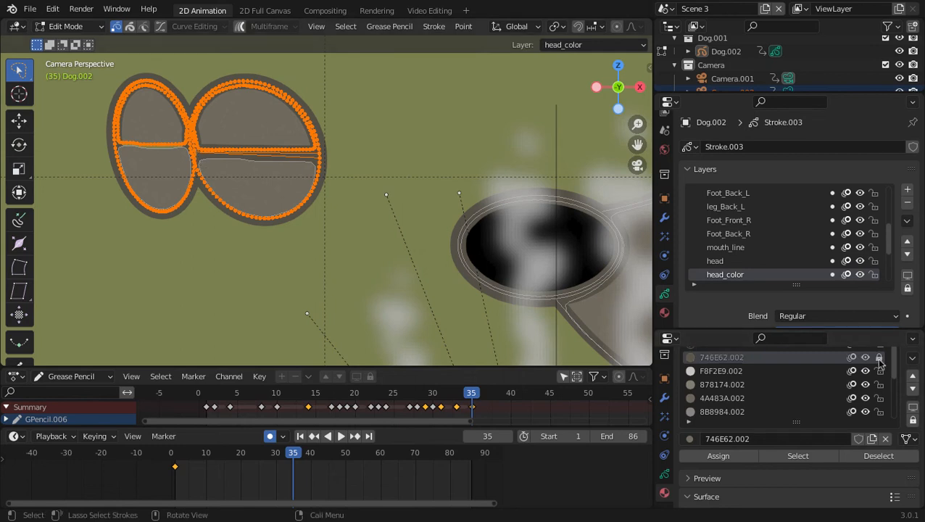
{"action": "left_click", "coordinate": [866, 357]}
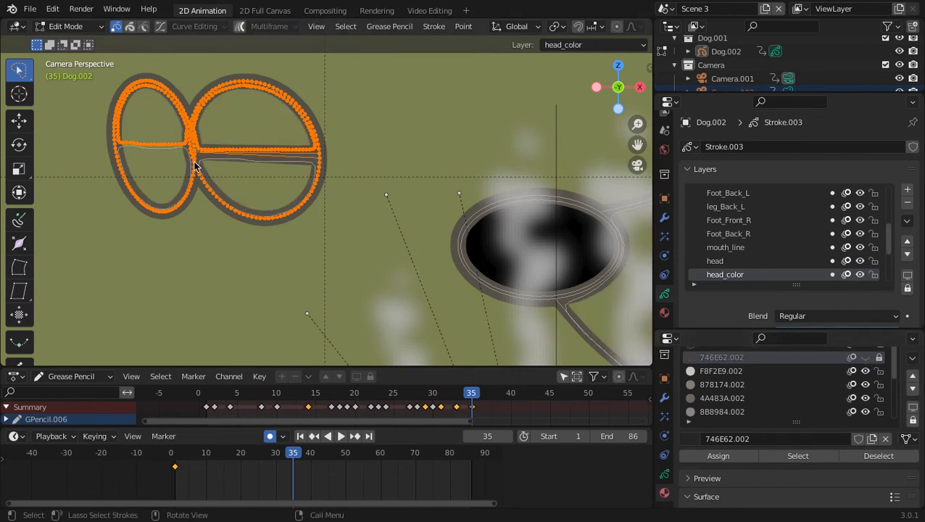
{"action": "key", "text": "alt+a"}
Step: Extrude a point from the large eye's outline across the small eye as its missing eyelid line, and unhide the 746E62.002 material
{"action": "scroll", "coordinate": [178, 155], "scroll_direction": "up", "scroll_amount": 3}
{"action": "scroll", "coordinate": [169, 155], "scroll_direction": "down", "scroll_amount": 1}
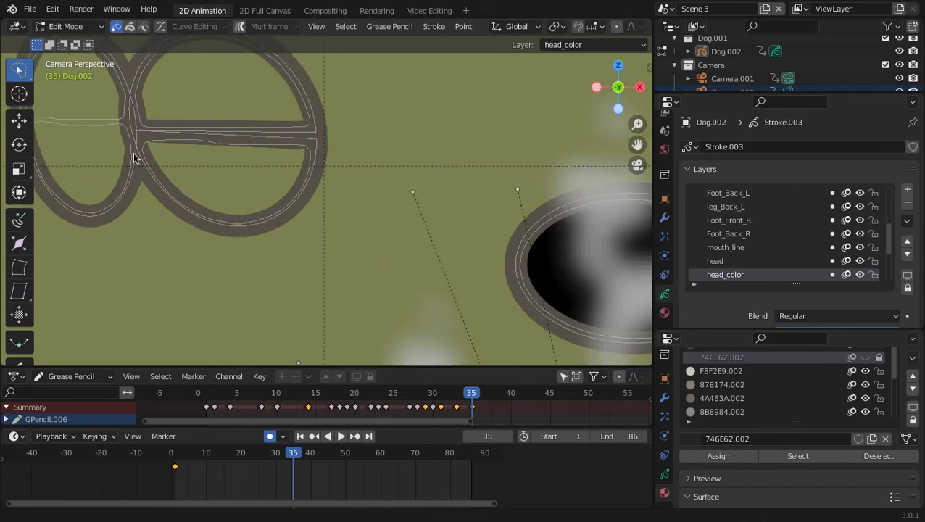
{"action": "middle_click_drag", "start_coordinate": [133, 158], "coordinate": [376, 237], "text": "shift"}
{"action": "scroll", "coordinate": [377, 235], "scroll_direction": "up", "scroll_amount": 1}
{"action": "left_click", "coordinate": [373, 202]}
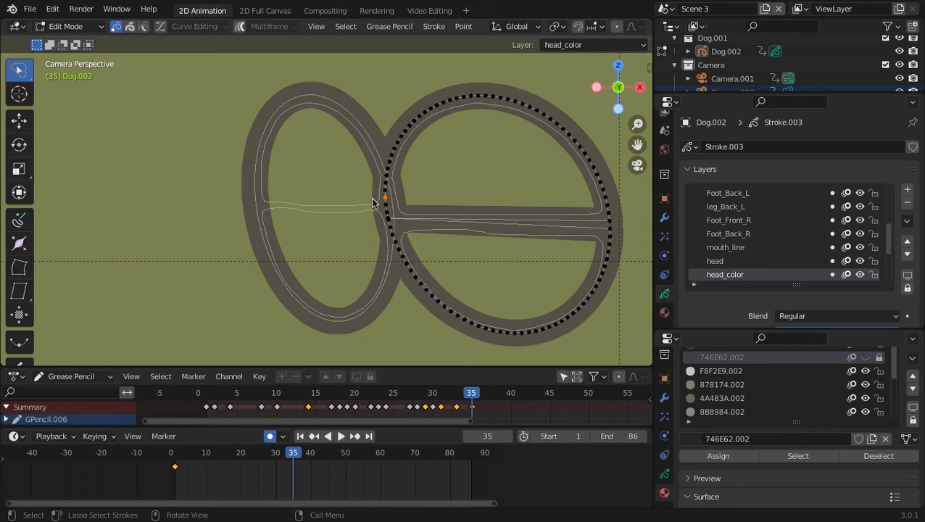
{"action": "key", "text": "e"}
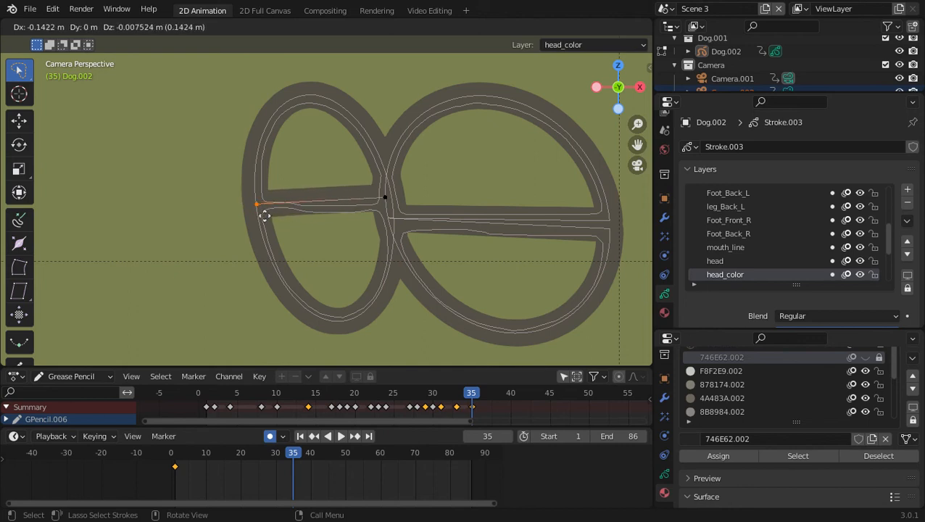
{"action": "left_click", "coordinate": [259, 219]}
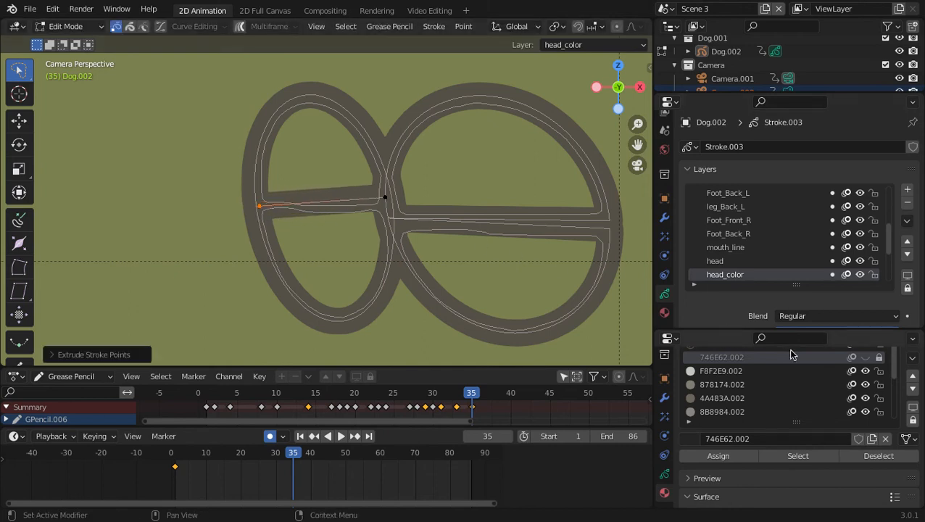
{"action": "left_click", "coordinate": [864, 359]}
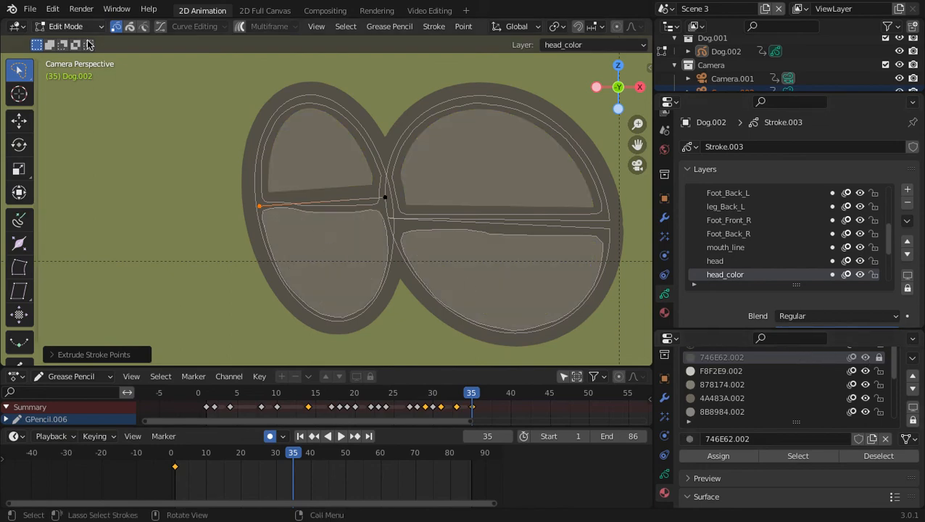
{"action": "scroll", "coordinate": [290, 167], "scroll_direction": "down", "scroll_amount": 10}
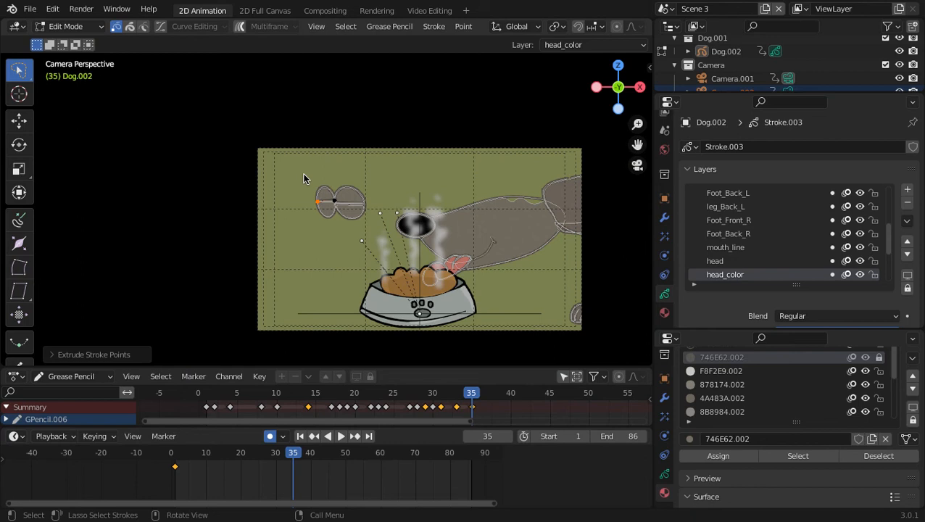
{"action": "scroll", "coordinate": [304, 178], "scroll_direction": "up", "scroll_amount": 1}
{"action": "mouse_move", "coordinate": [389, 182]}
{"action": "left_mouse_down"}
{"action": "mouse_move", "coordinate": [313, 232]}
{"action": "mouse_move", "coordinate": [388, 190]}
{"action": "mouse_move", "coordinate": [377, 200]}
{"action": "left_mouse_up"}
{"action": "key", "text": "g"}
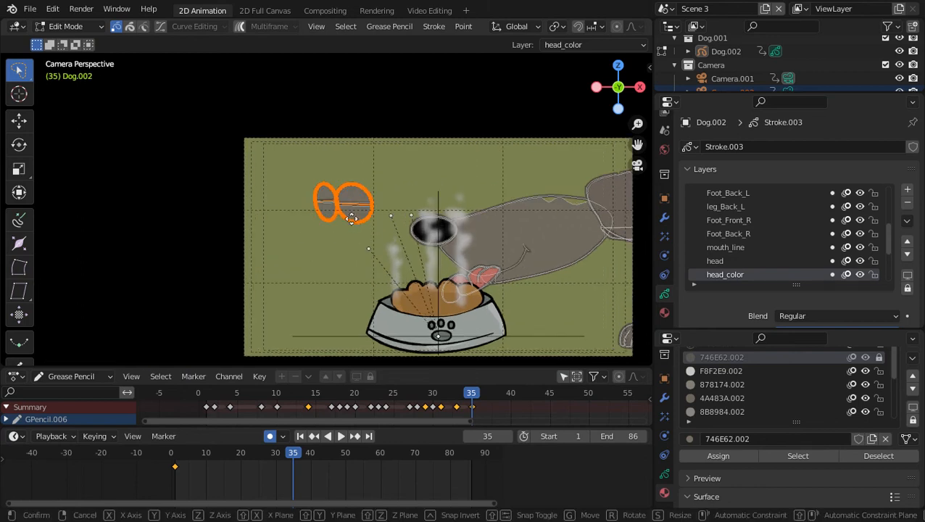
{"action": "key", "text": "Escape"}
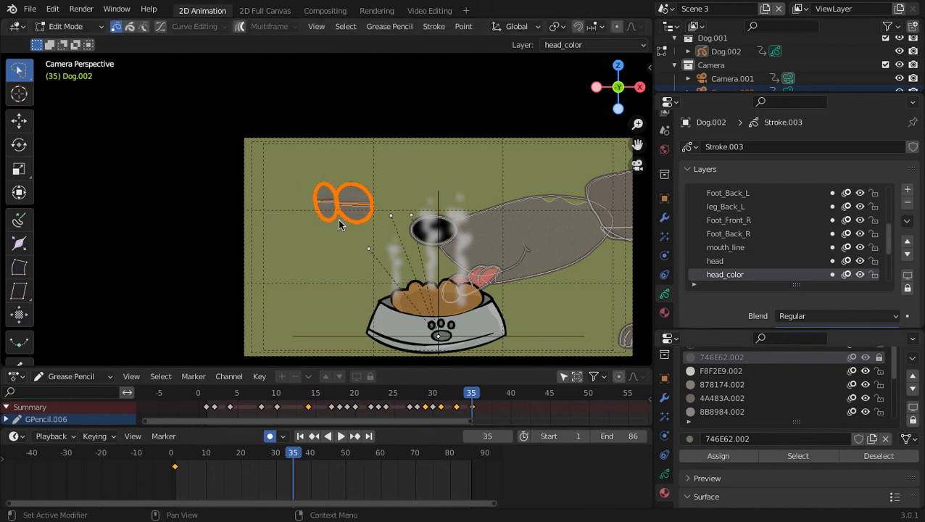
Step: Unlock the 746E62.002 material, select the closed eyes with their fills, and move them onto the top of the dog's head
{"action": "left_click", "coordinate": [880, 359]}
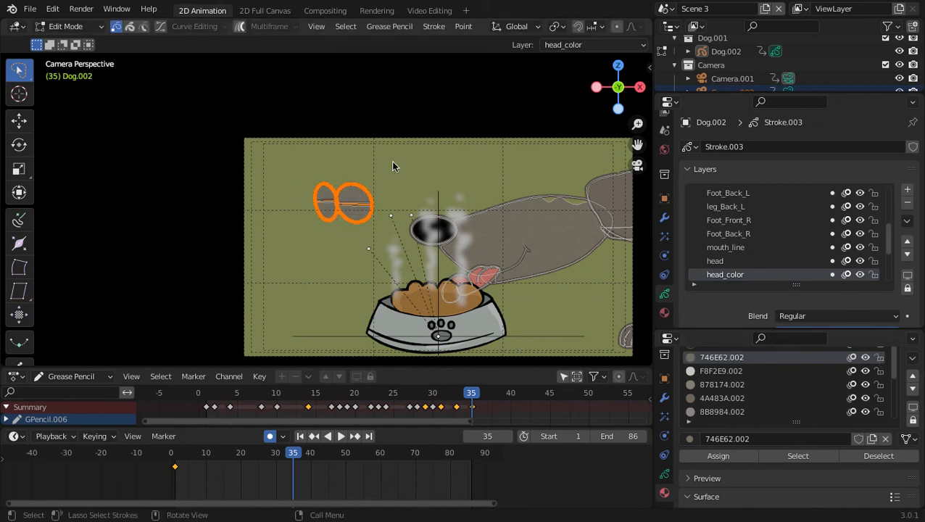
{"action": "mouse_move", "coordinate": [393, 166]}
{"action": "left_mouse_down"}
{"action": "mouse_move", "coordinate": [350, 252]}
{"action": "mouse_move", "coordinate": [372, 224]}
{"action": "left_mouse_up"}
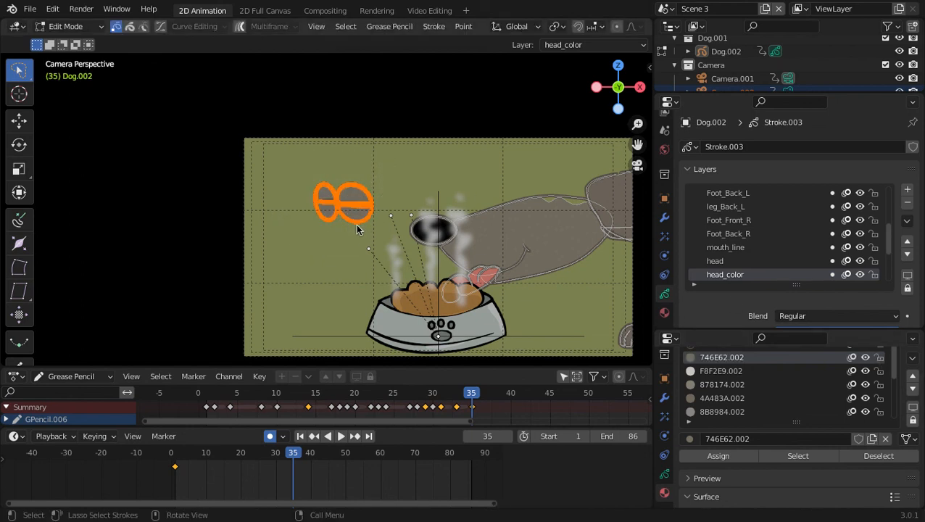
{"action": "scroll", "coordinate": [385, 224], "scroll_direction": "down", "scroll_amount": 2}
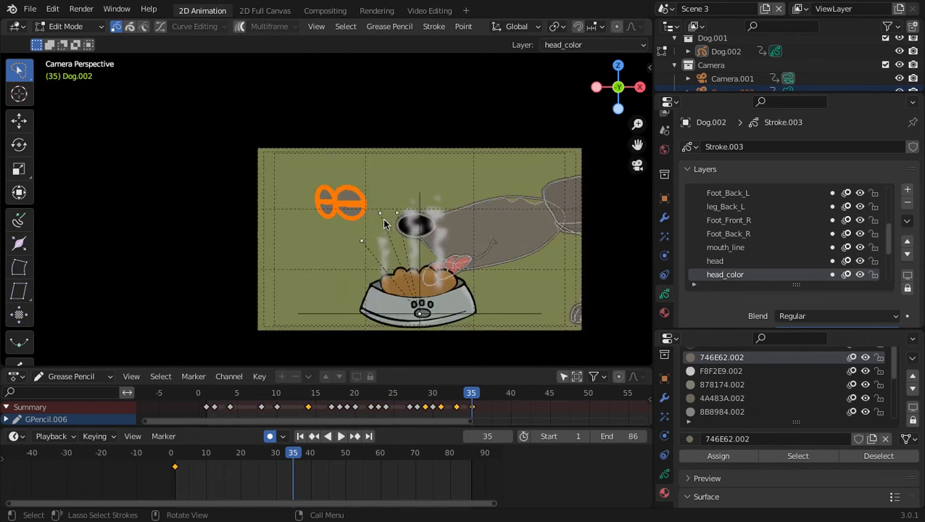
{"action": "key", "text": "g"}
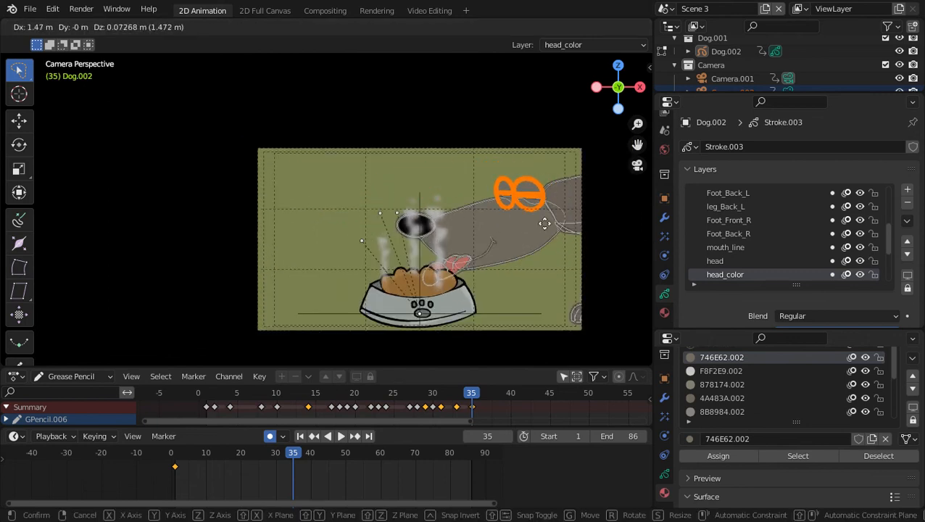
{"action": "scroll", "coordinate": [544, 227], "scroll_direction": "up", "scroll_amount": 4}
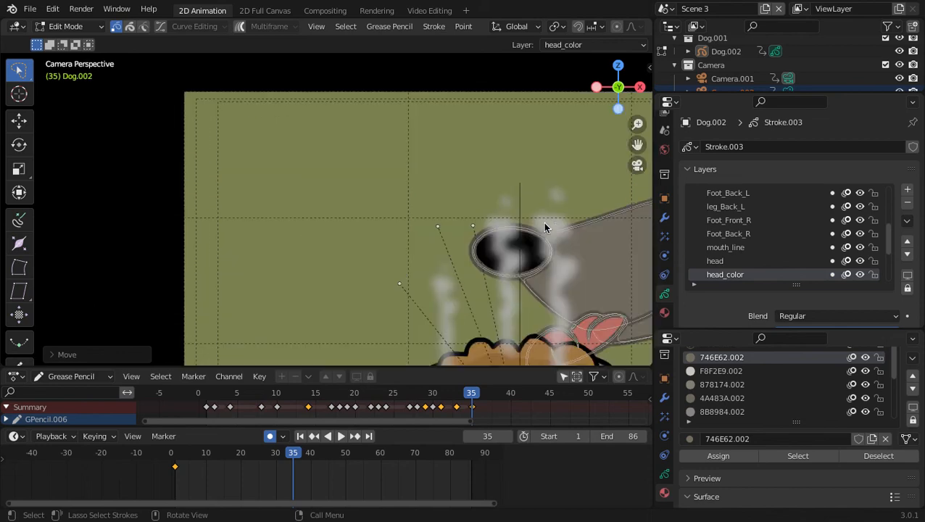
{"action": "scroll", "coordinate": [545, 223], "scroll_direction": "right", "scroll_amount": 5}
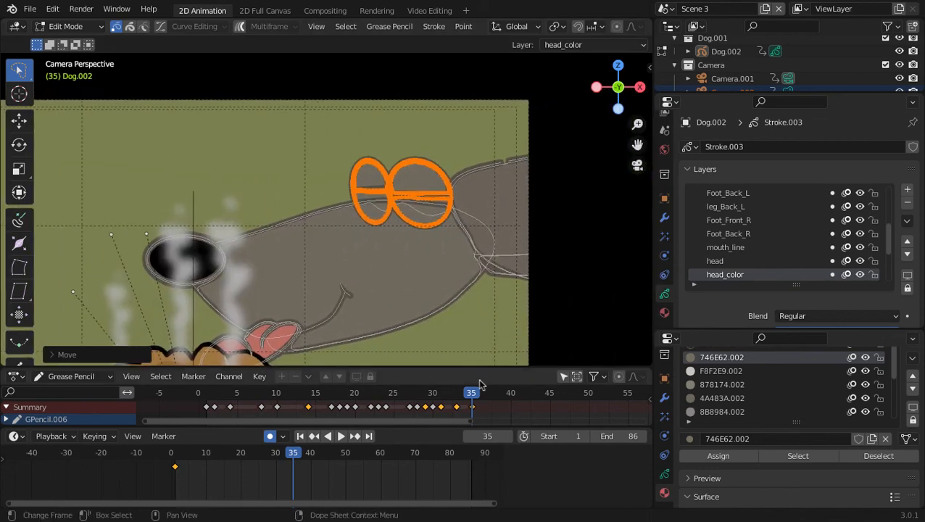
Step: Duplicate the open-eyes keyframe at frame 33 to frame 38, and play and scrub the timeline to check the blink
{"action": "mouse_move", "coordinate": [472, 394]}
{"action": "left_mouse_down"}
{"action": "mouse_move", "coordinate": [448, 394]}
{"action": "mouse_move", "coordinate": [505, 407]}
{"action": "mouse_move", "coordinate": [494, 407]}
{"action": "left_mouse_up"}
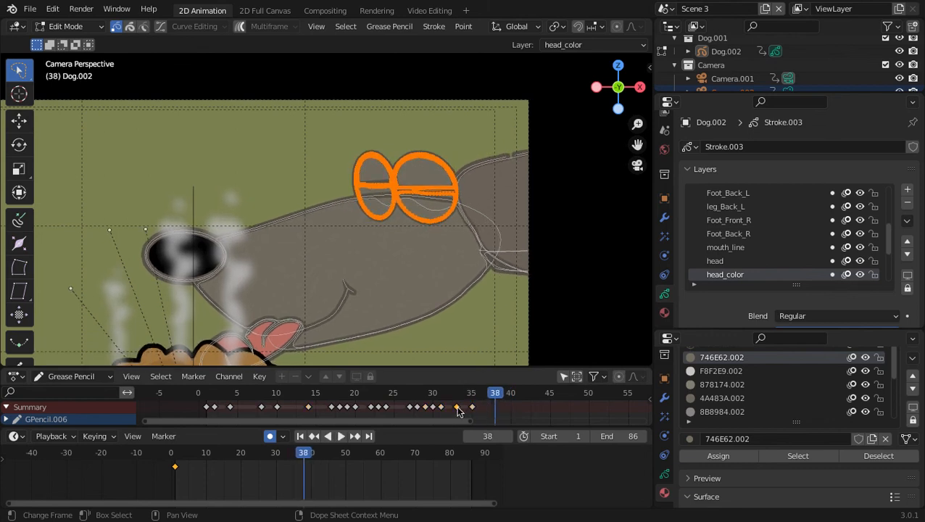
{"action": "key", "text": "g"}
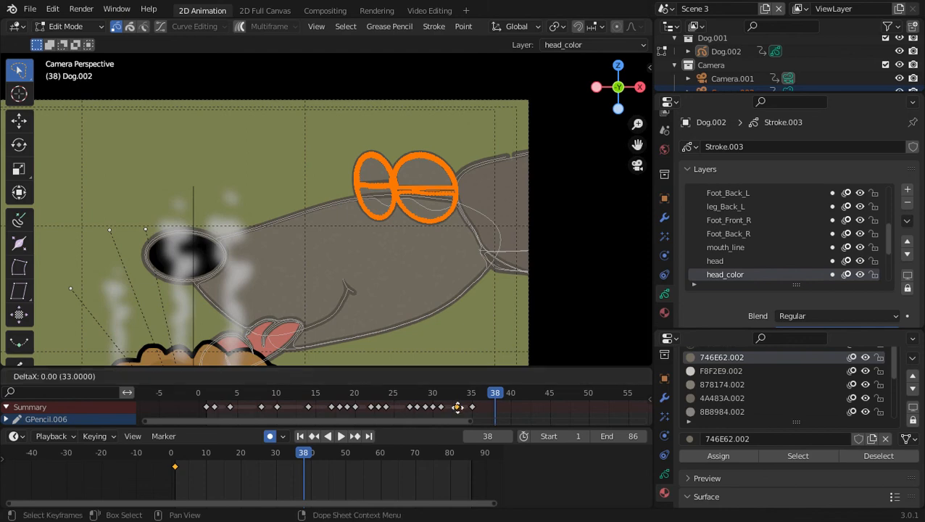
{"action": "left_click", "coordinate": [459, 409]}
{"action": "key", "text": "space"}
{"action": "mouse_move", "coordinate": [496, 400]}
{"action": "left_mouse_down"}
{"action": "mouse_move", "coordinate": [437, 399]}
{"action": "mouse_move", "coordinate": [512, 407]}
{"action": "mouse_move", "coordinate": [436, 403]}
{"action": "mouse_move", "coordinate": [537, 412]}
{"action": "mouse_move", "coordinate": [409, 407]}
{"action": "mouse_move", "coordinate": [556, 404]}
{"action": "left_mouse_up"}
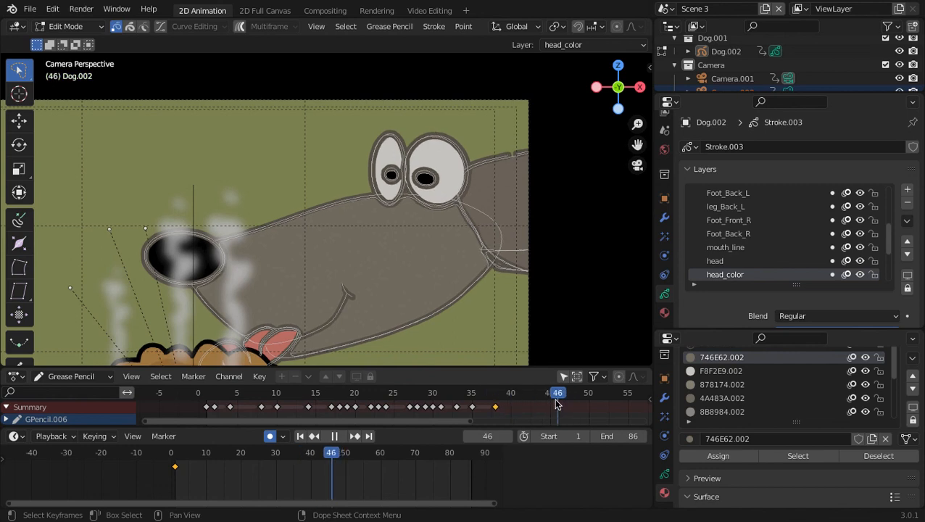